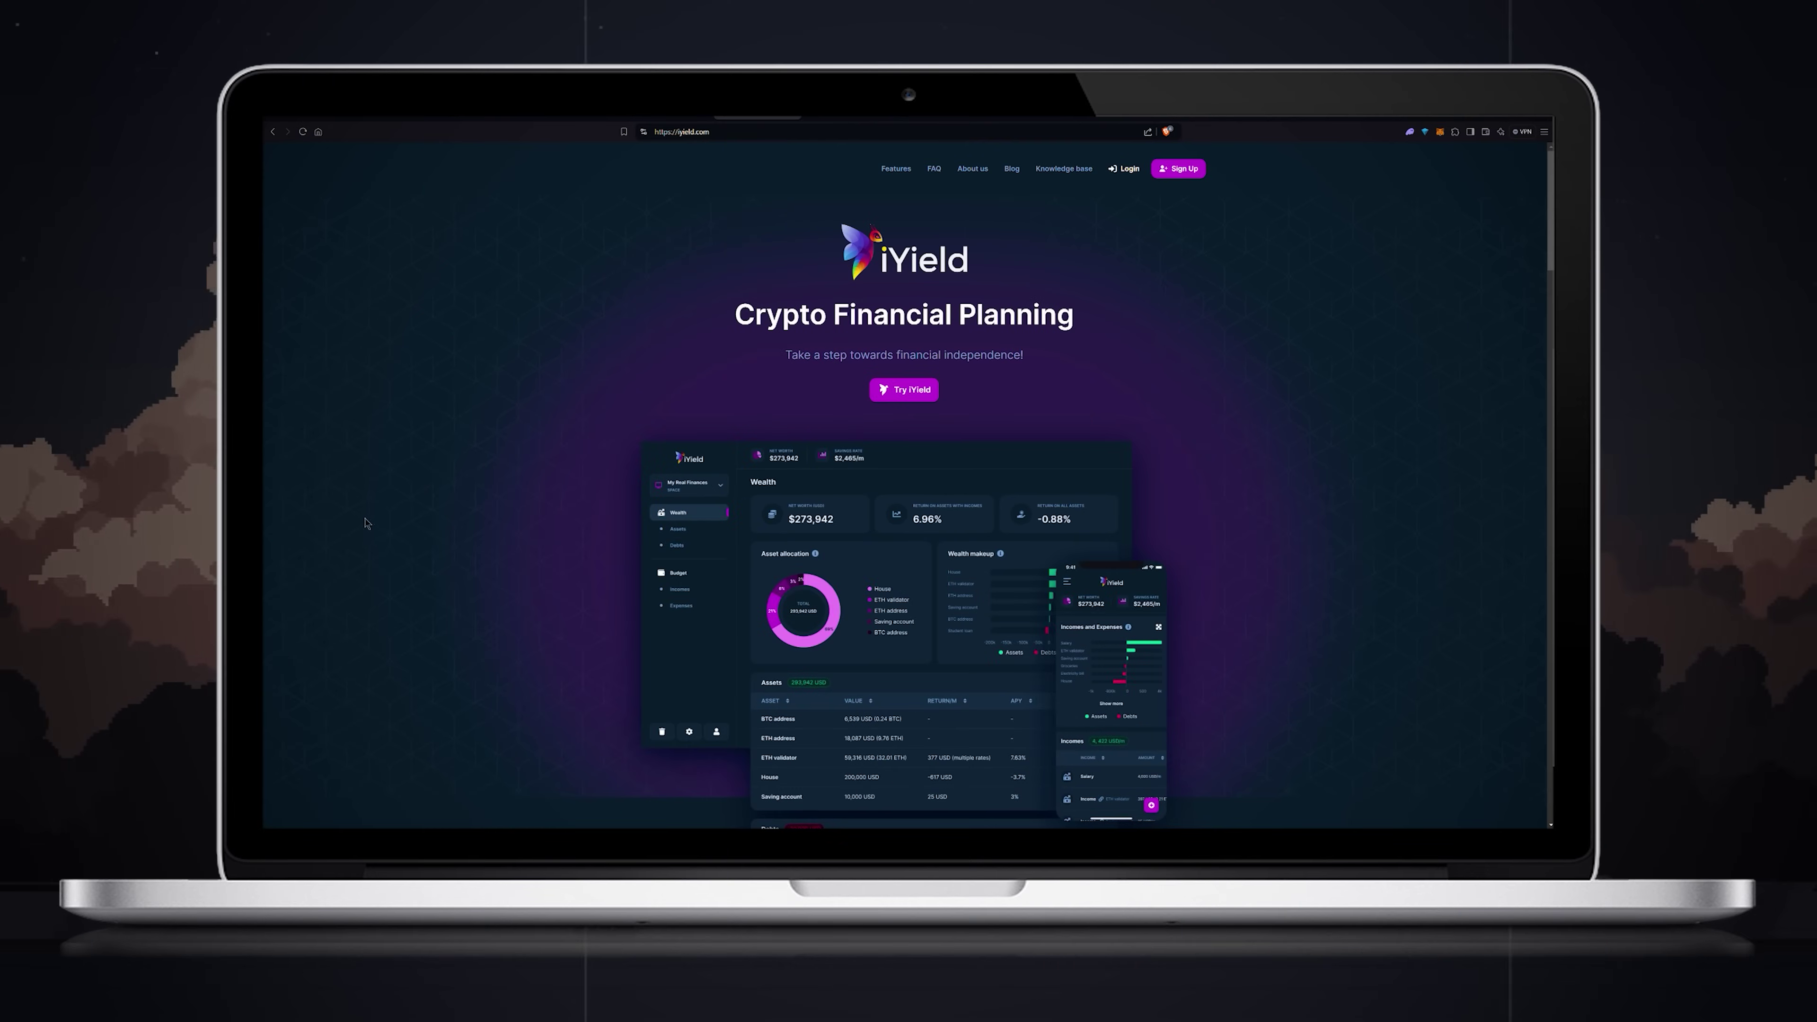
Step: Register a new iYield account with a Gmail address and password
{"action": "left_click", "coordinate": [1180, 171]}
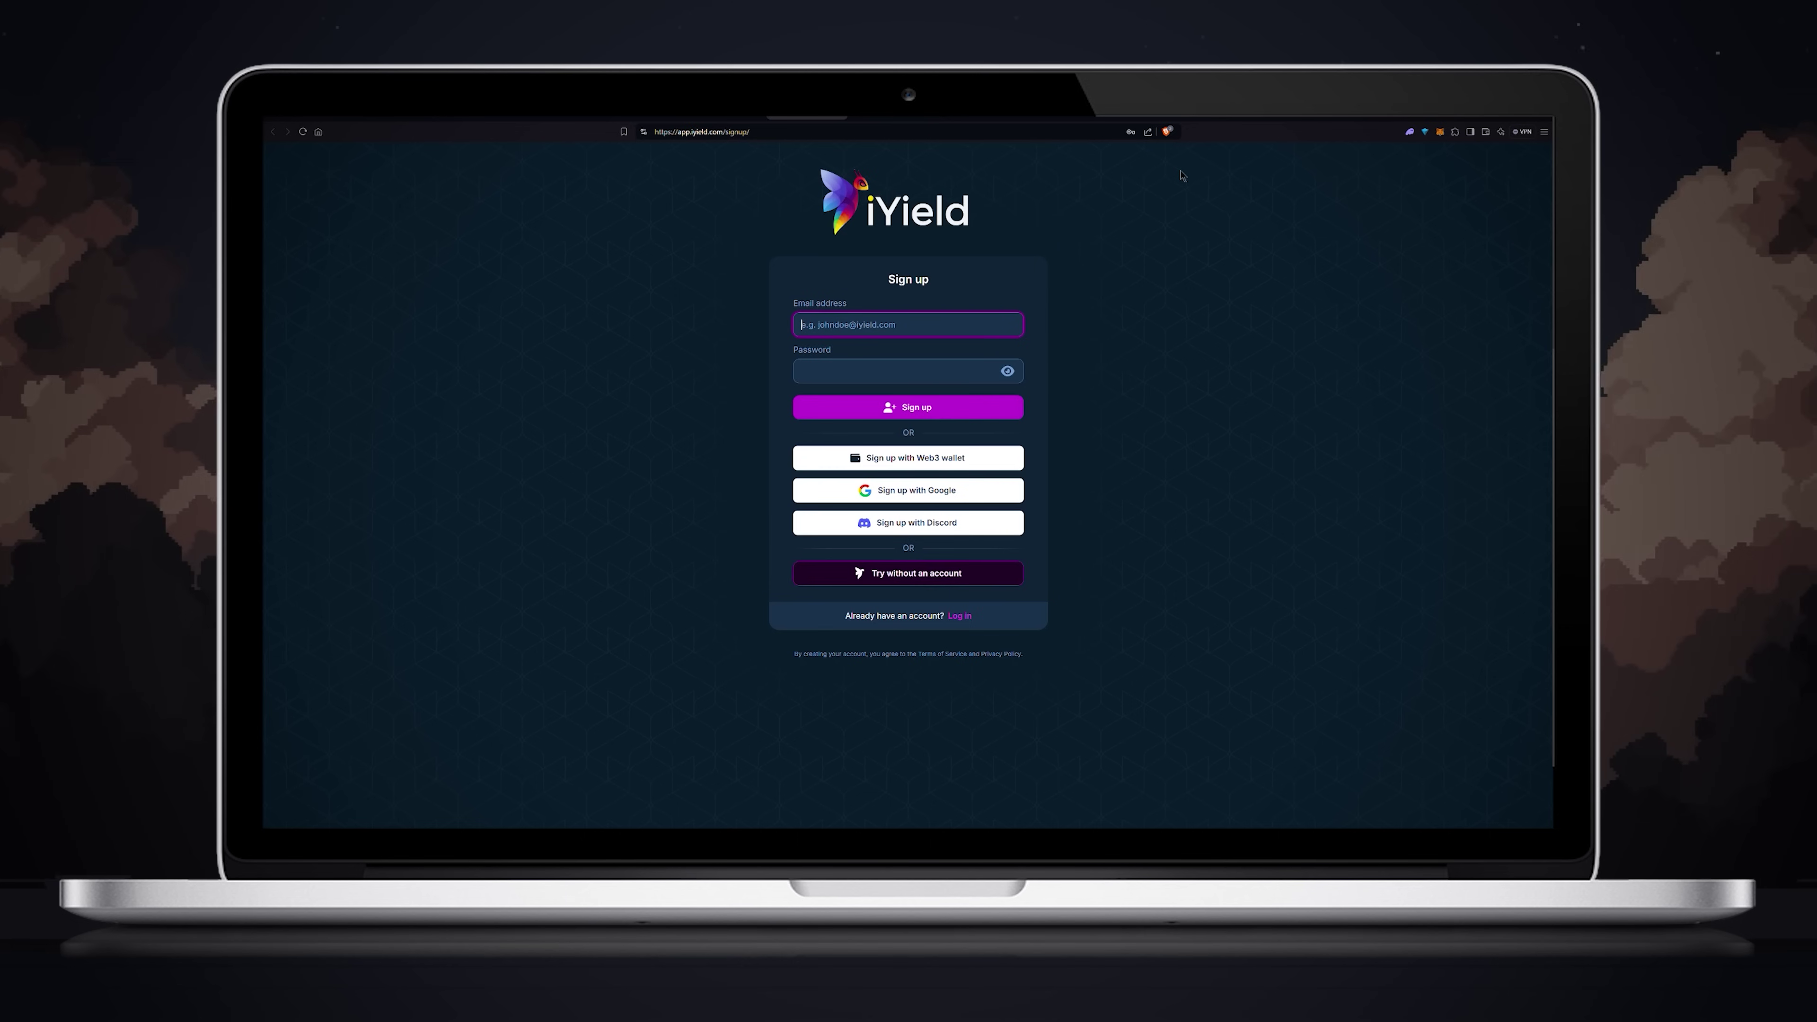
{"action": "type", "text": "@gmail.c"}
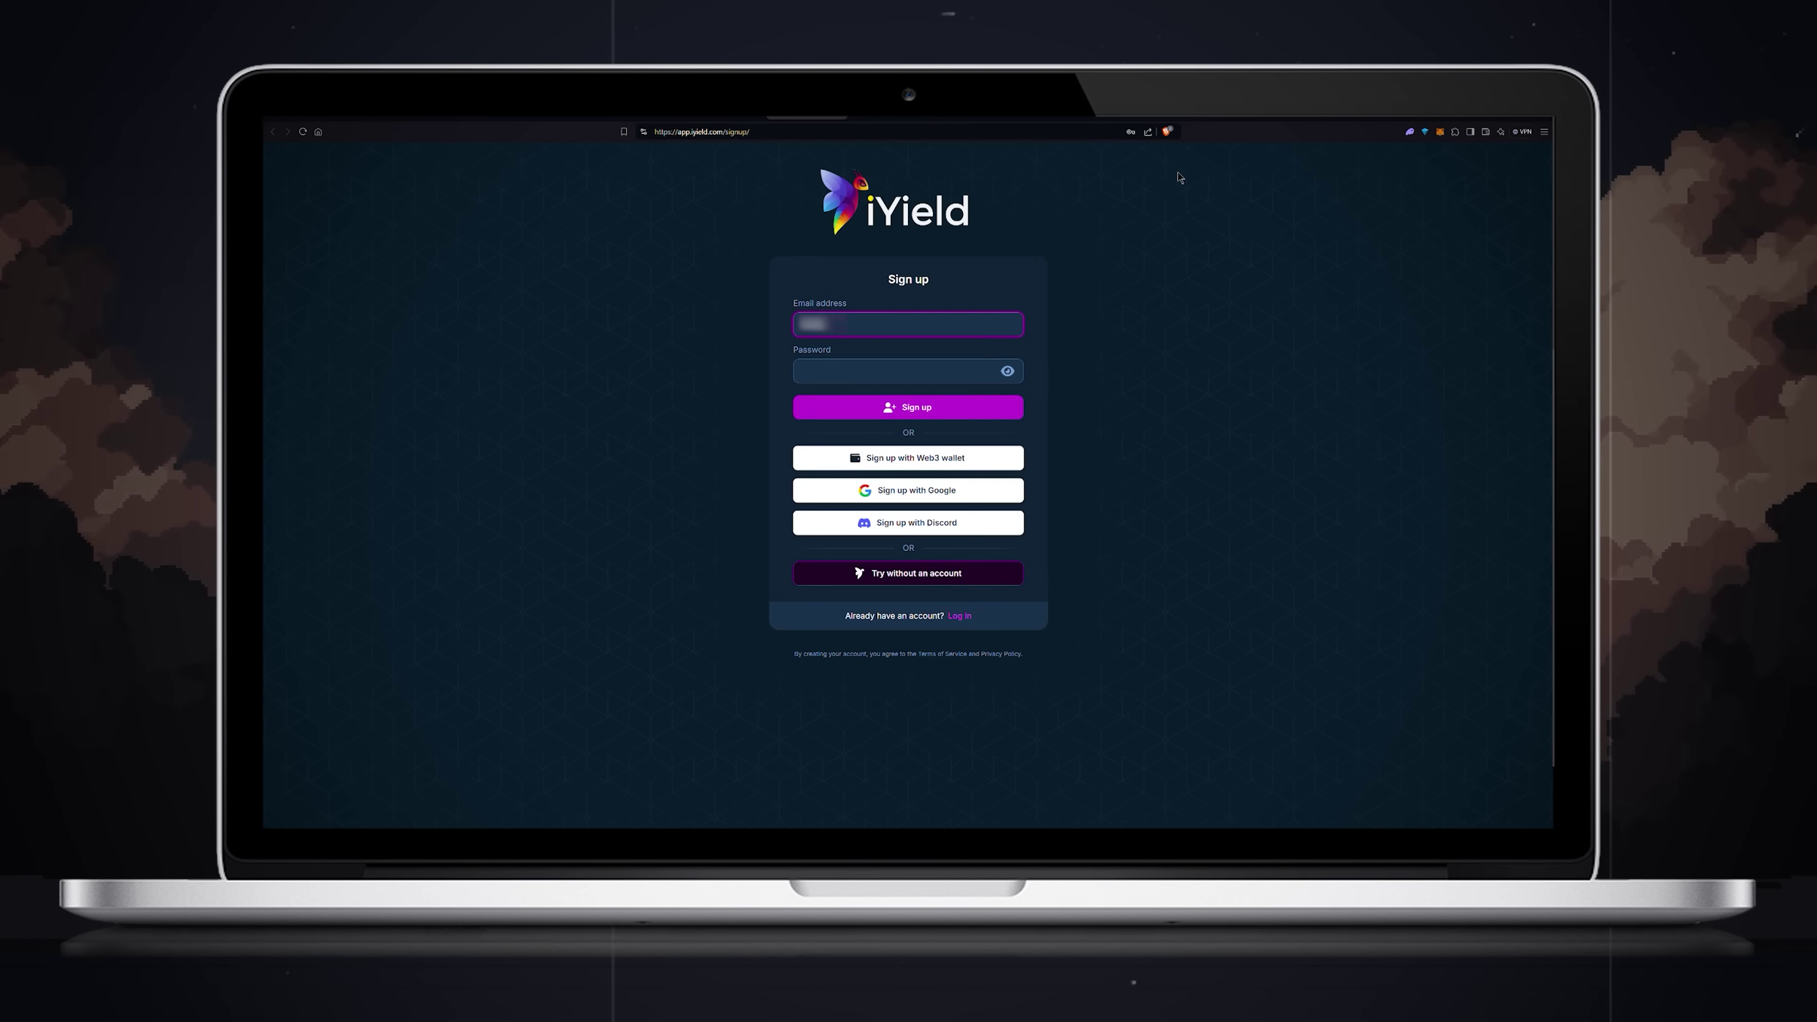
{"action": "type", "text": "om"}
{"action": "key", "text": "Tab"}
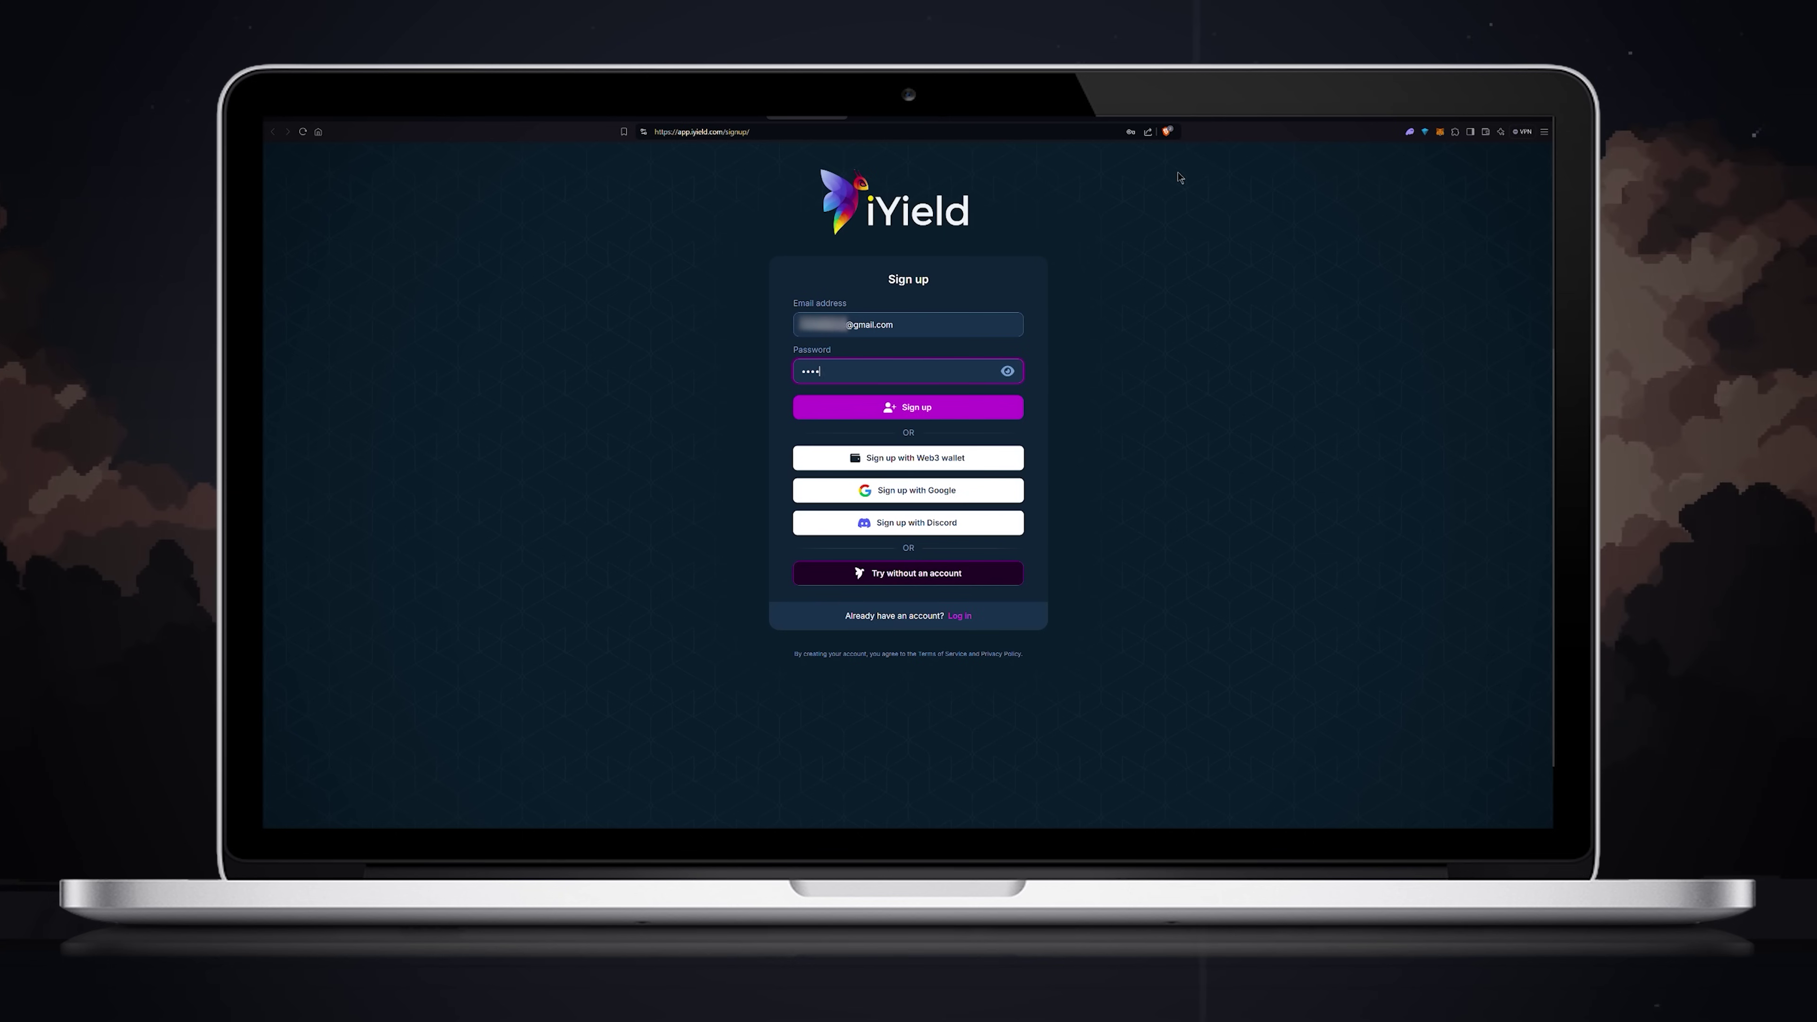
{"action": "key", "text": "ctrl+v"}
{"action": "key", "text": "Return"}
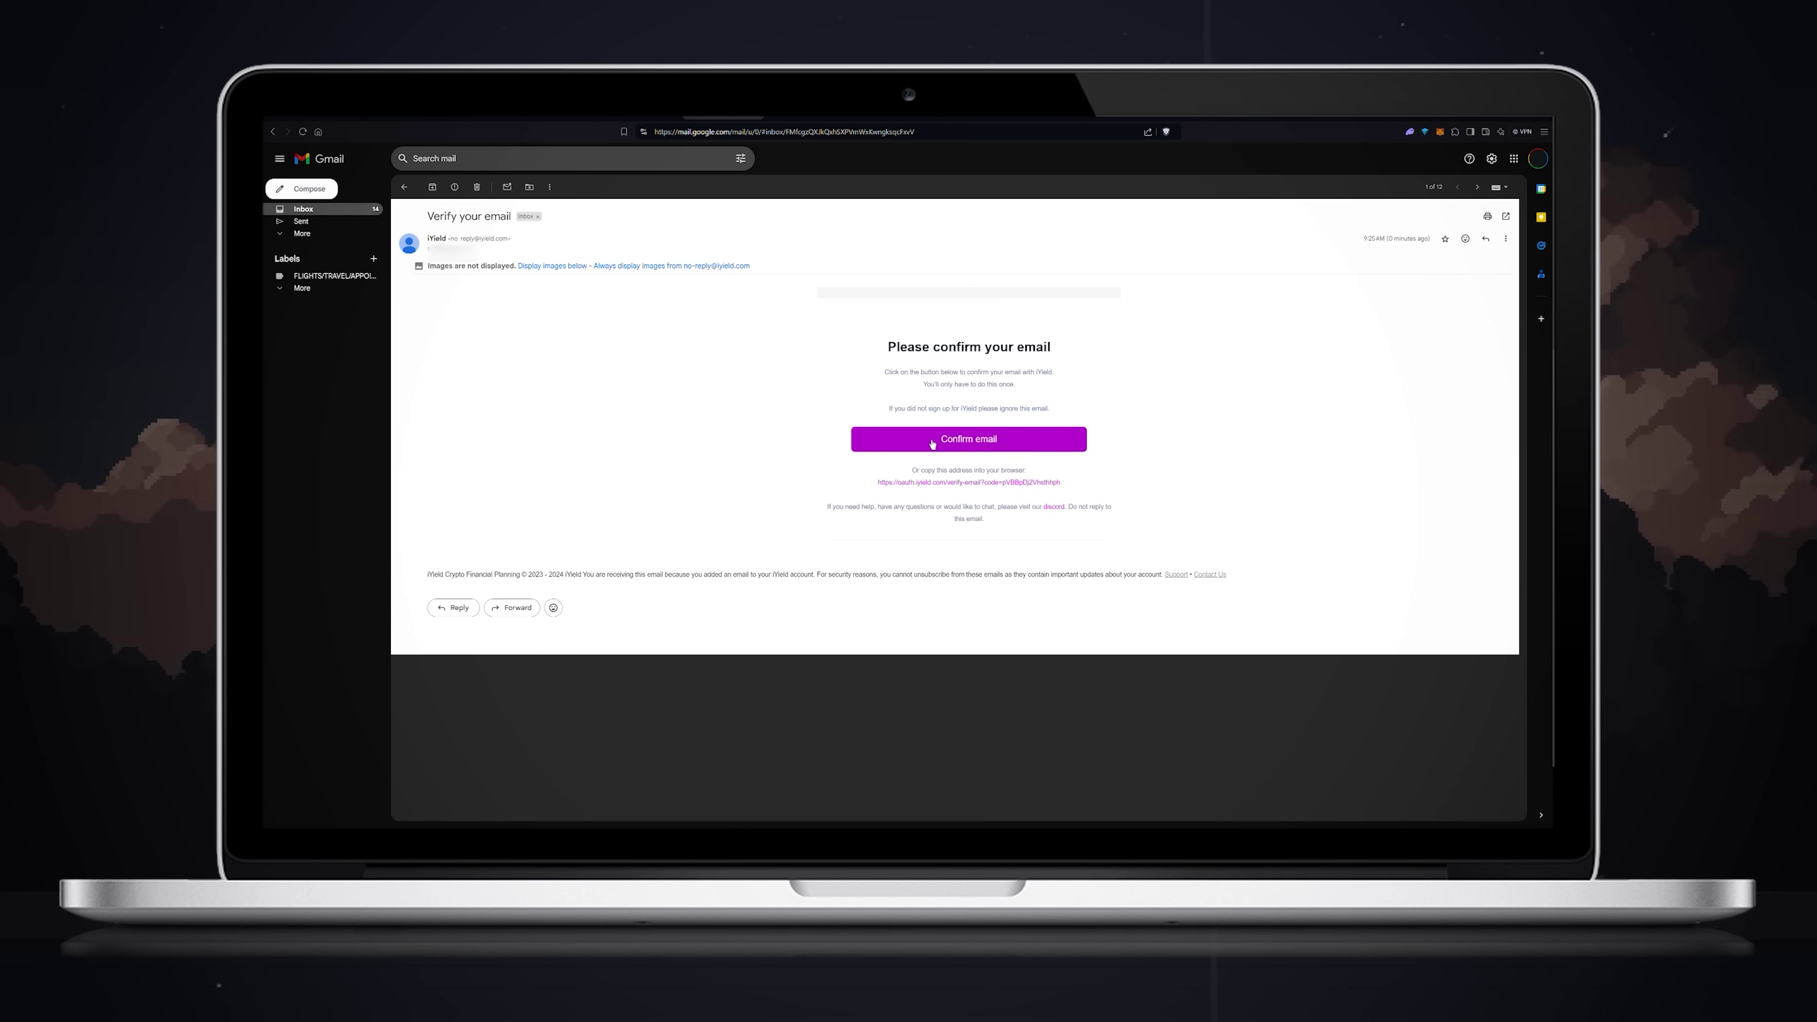
Step: Confirm the account's email address from iYield's verification message in Gmail
{"action": "left_click", "coordinate": [932, 442]}
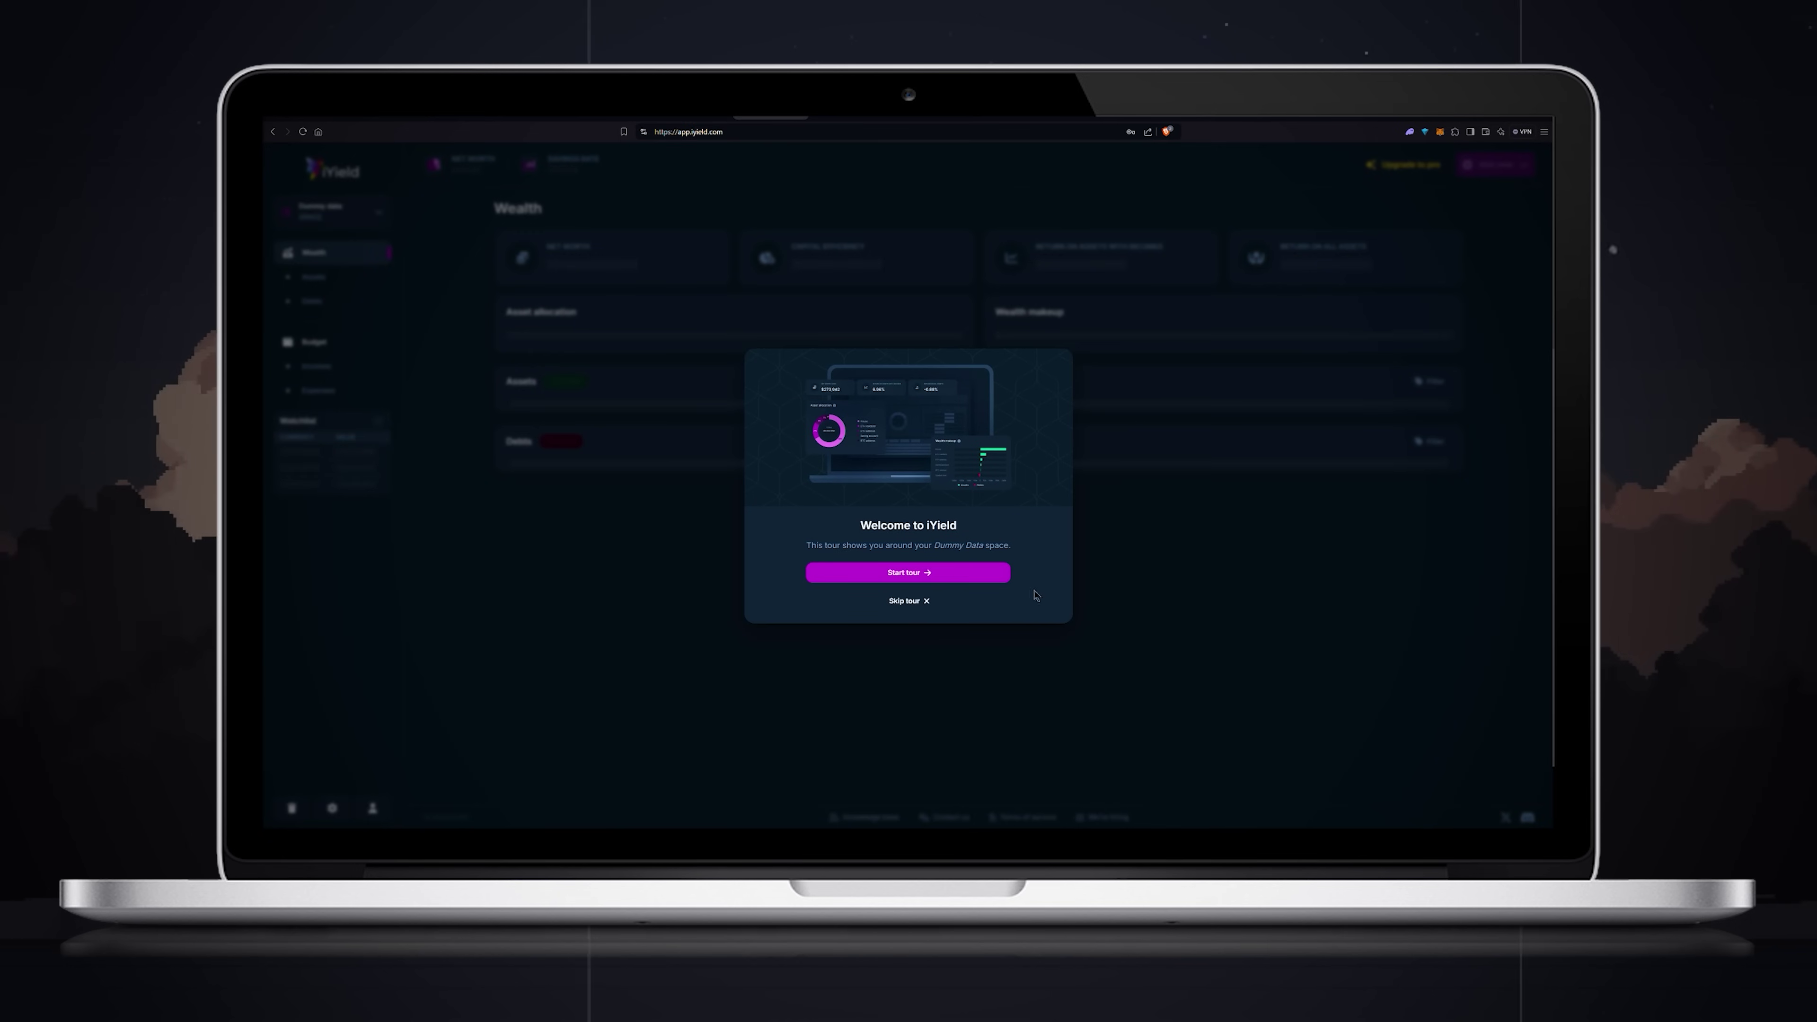
Step: Start the tour and add ETH address 2, worth 295.439 USD, by crypto address search
{"action": "left_click", "coordinate": [935, 579]}
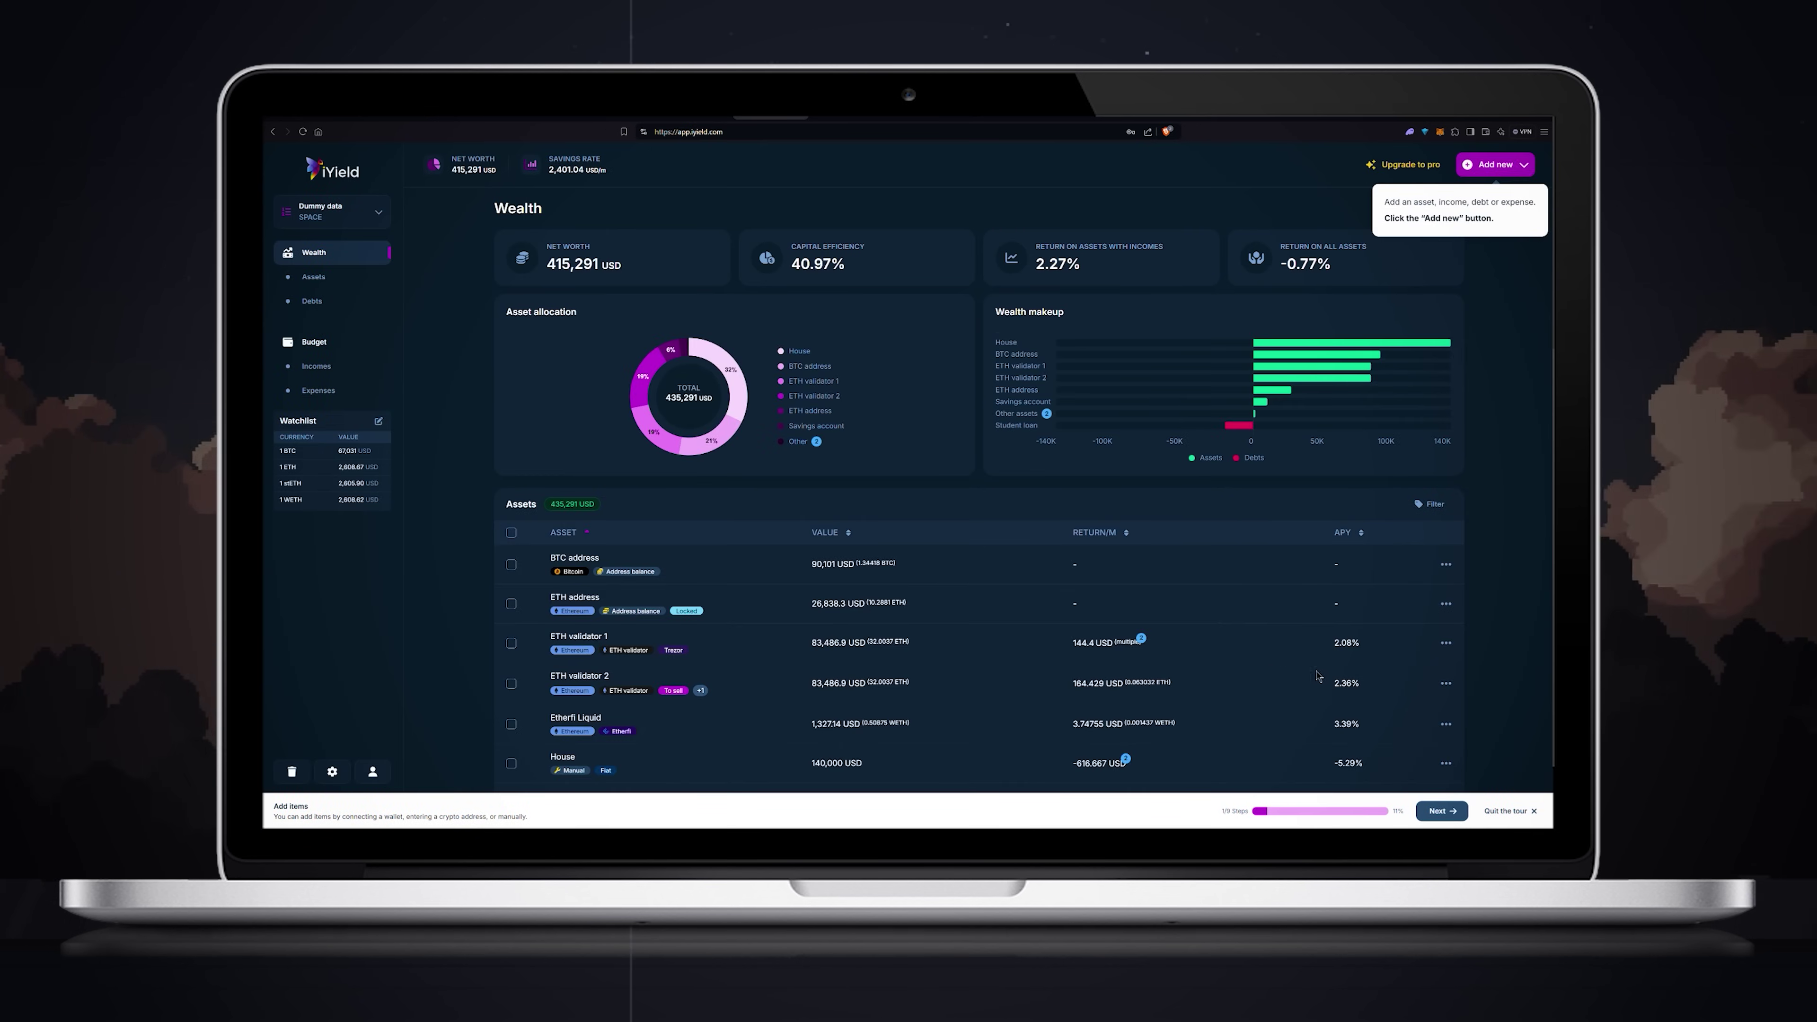
{"action": "left_click", "coordinate": [1442, 811]}
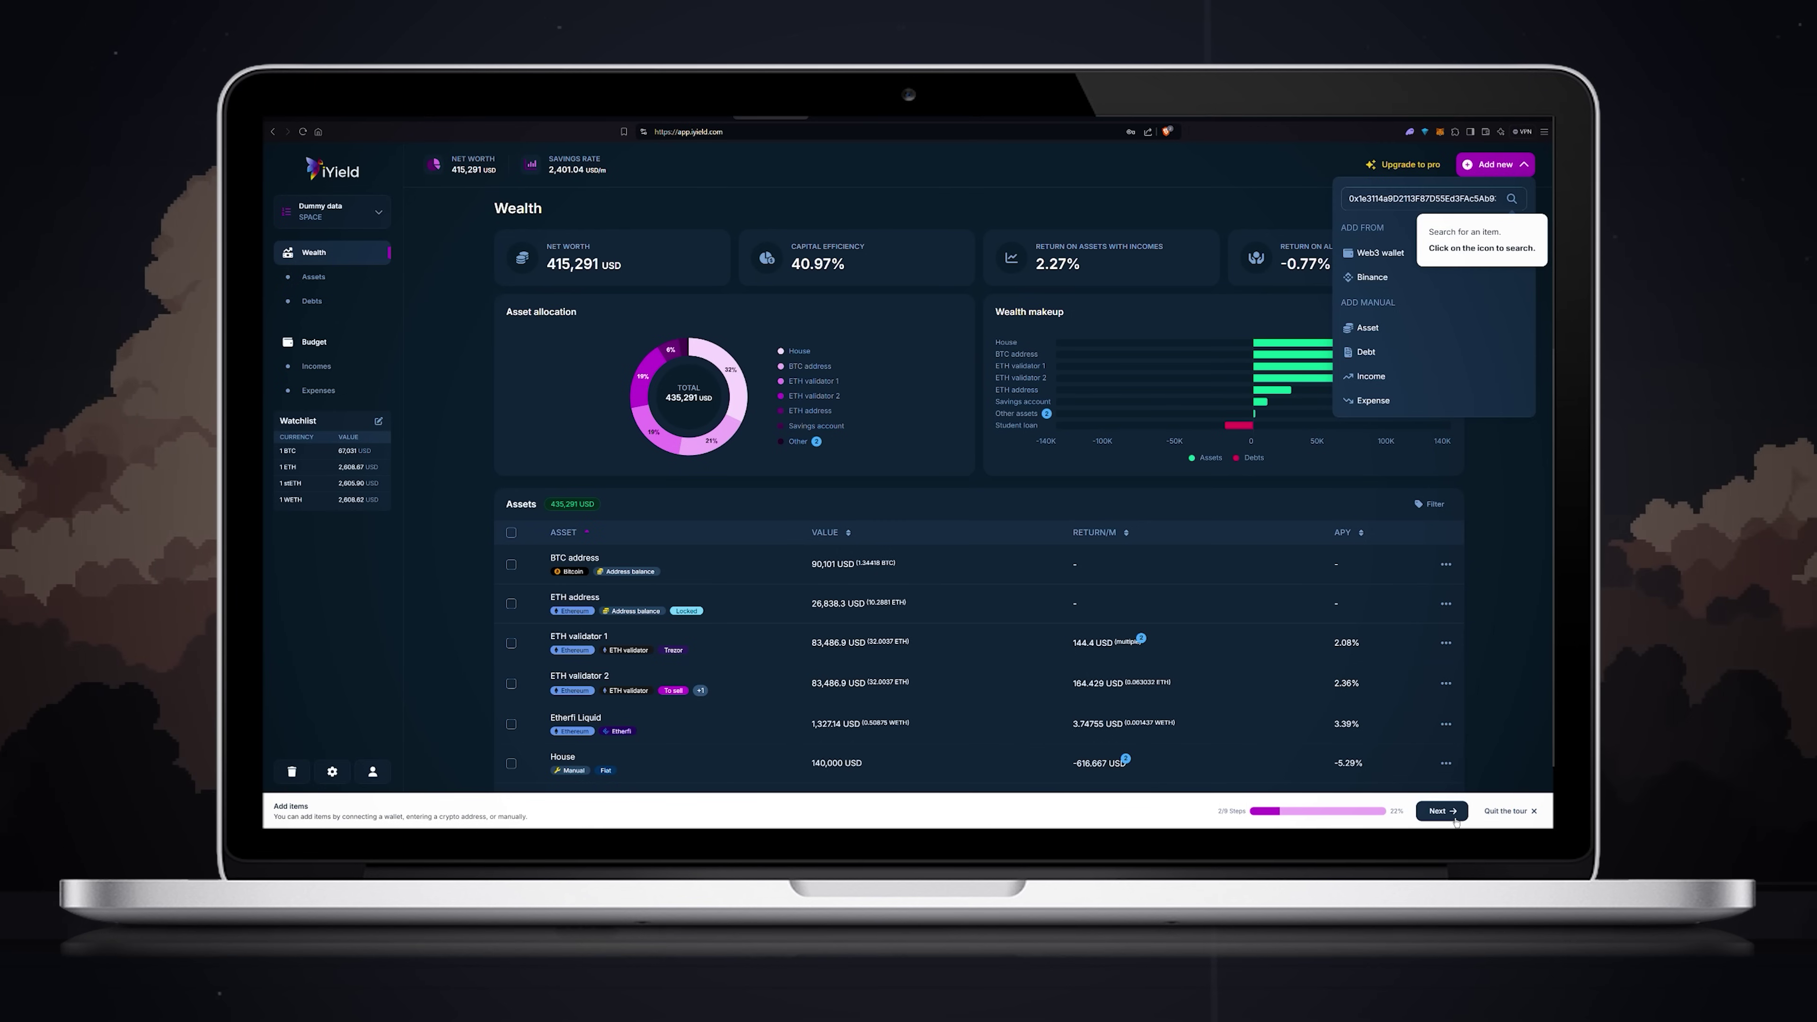
{"action": "left_click", "coordinate": [1455, 819]}
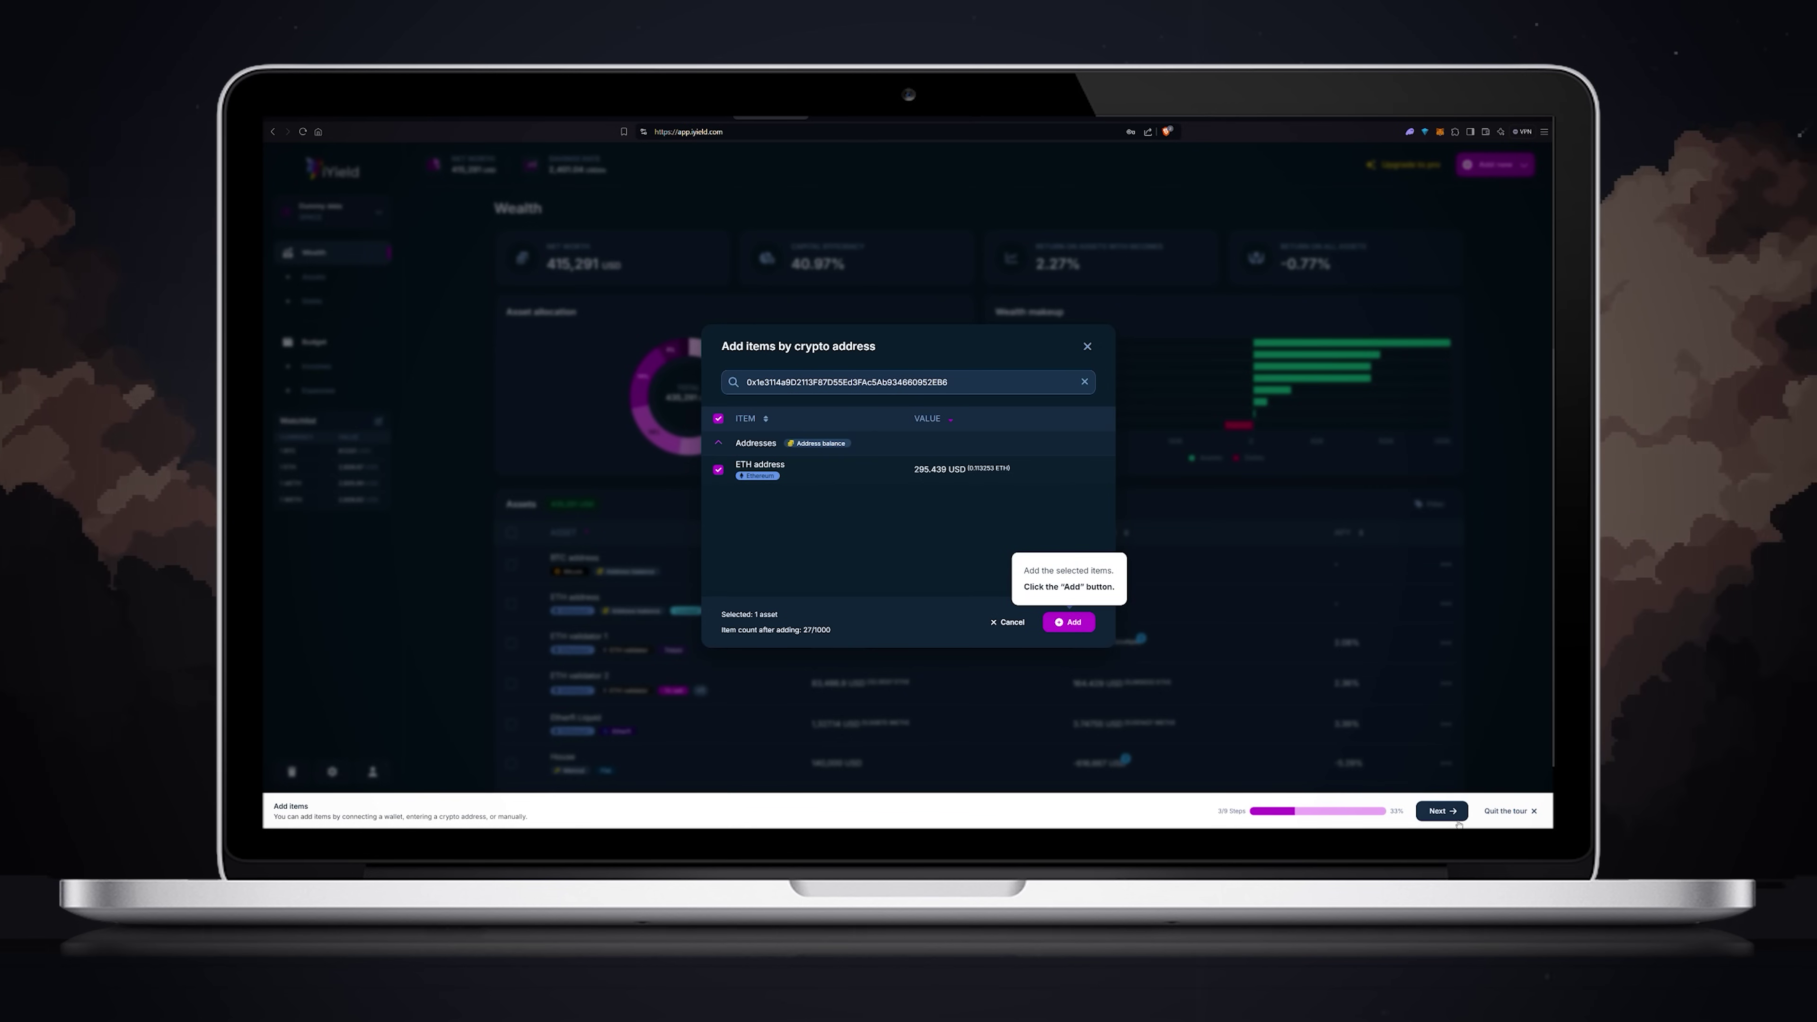
{"action": "key", "text": "Return"}
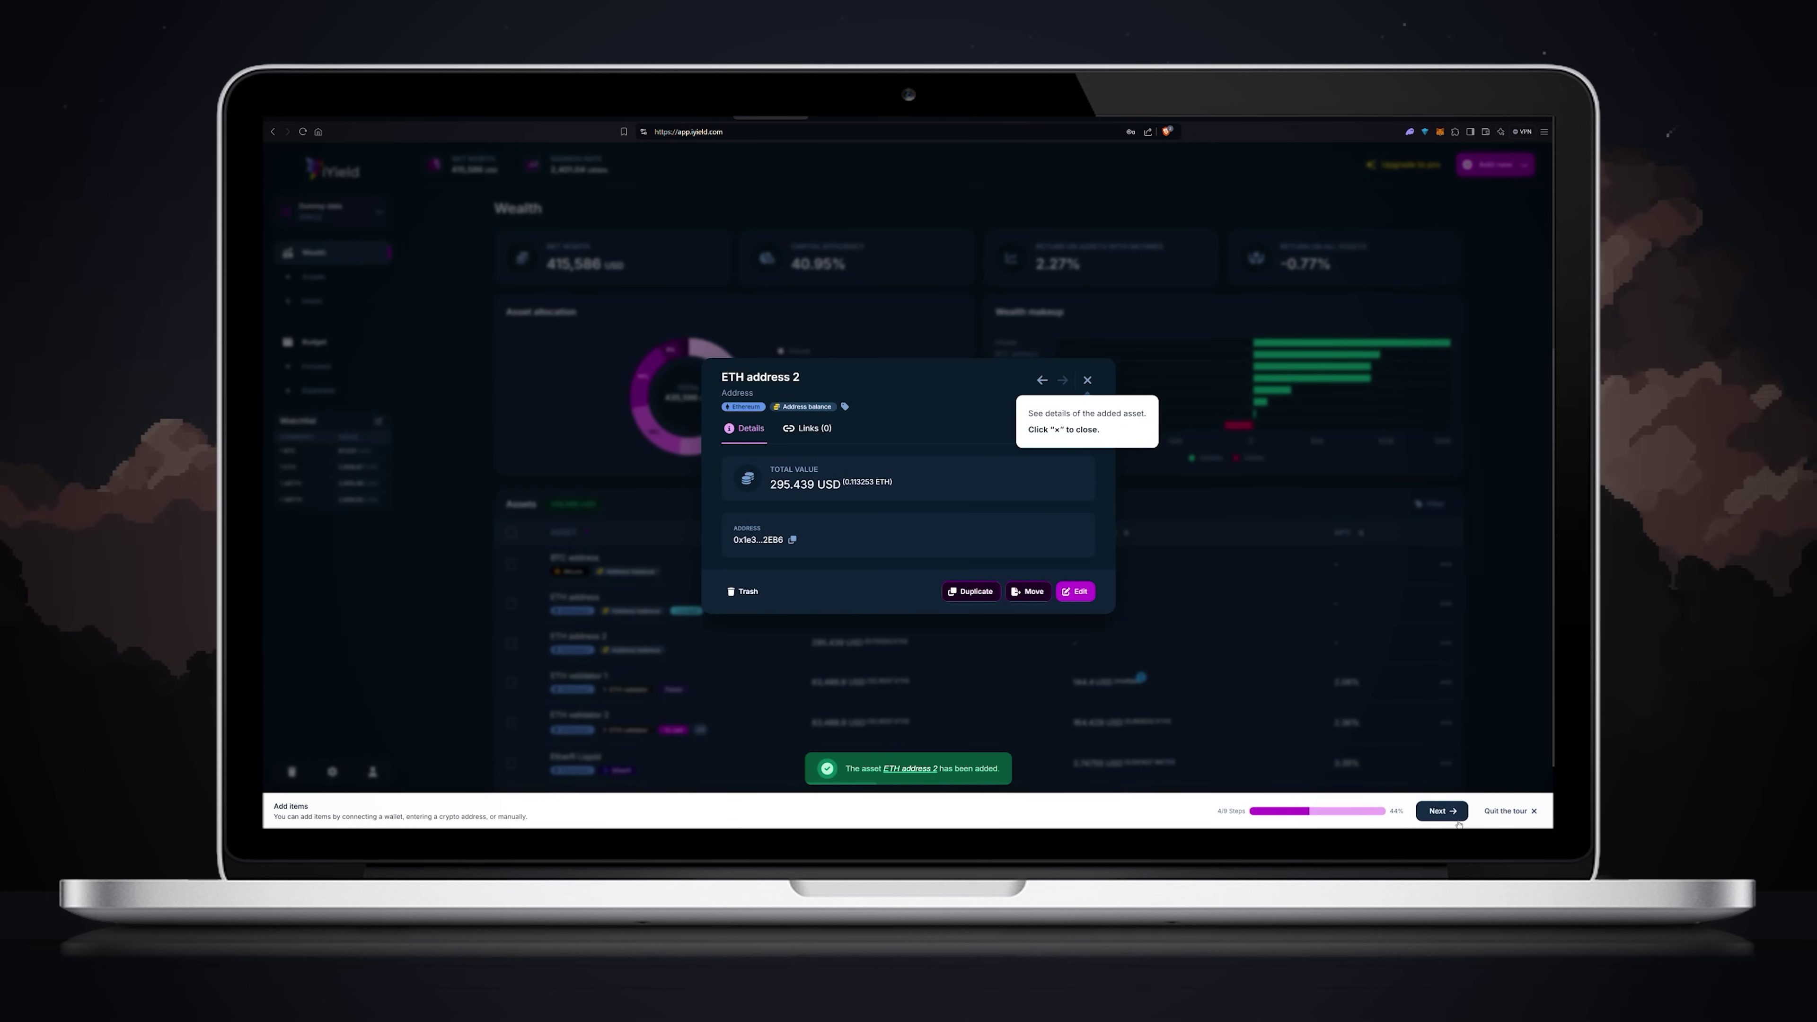
Step: Step through the tour's Settings and Manage spaces stops, then quit while staying in Dummy data
{"action": "left_click", "coordinate": [1441, 811]}
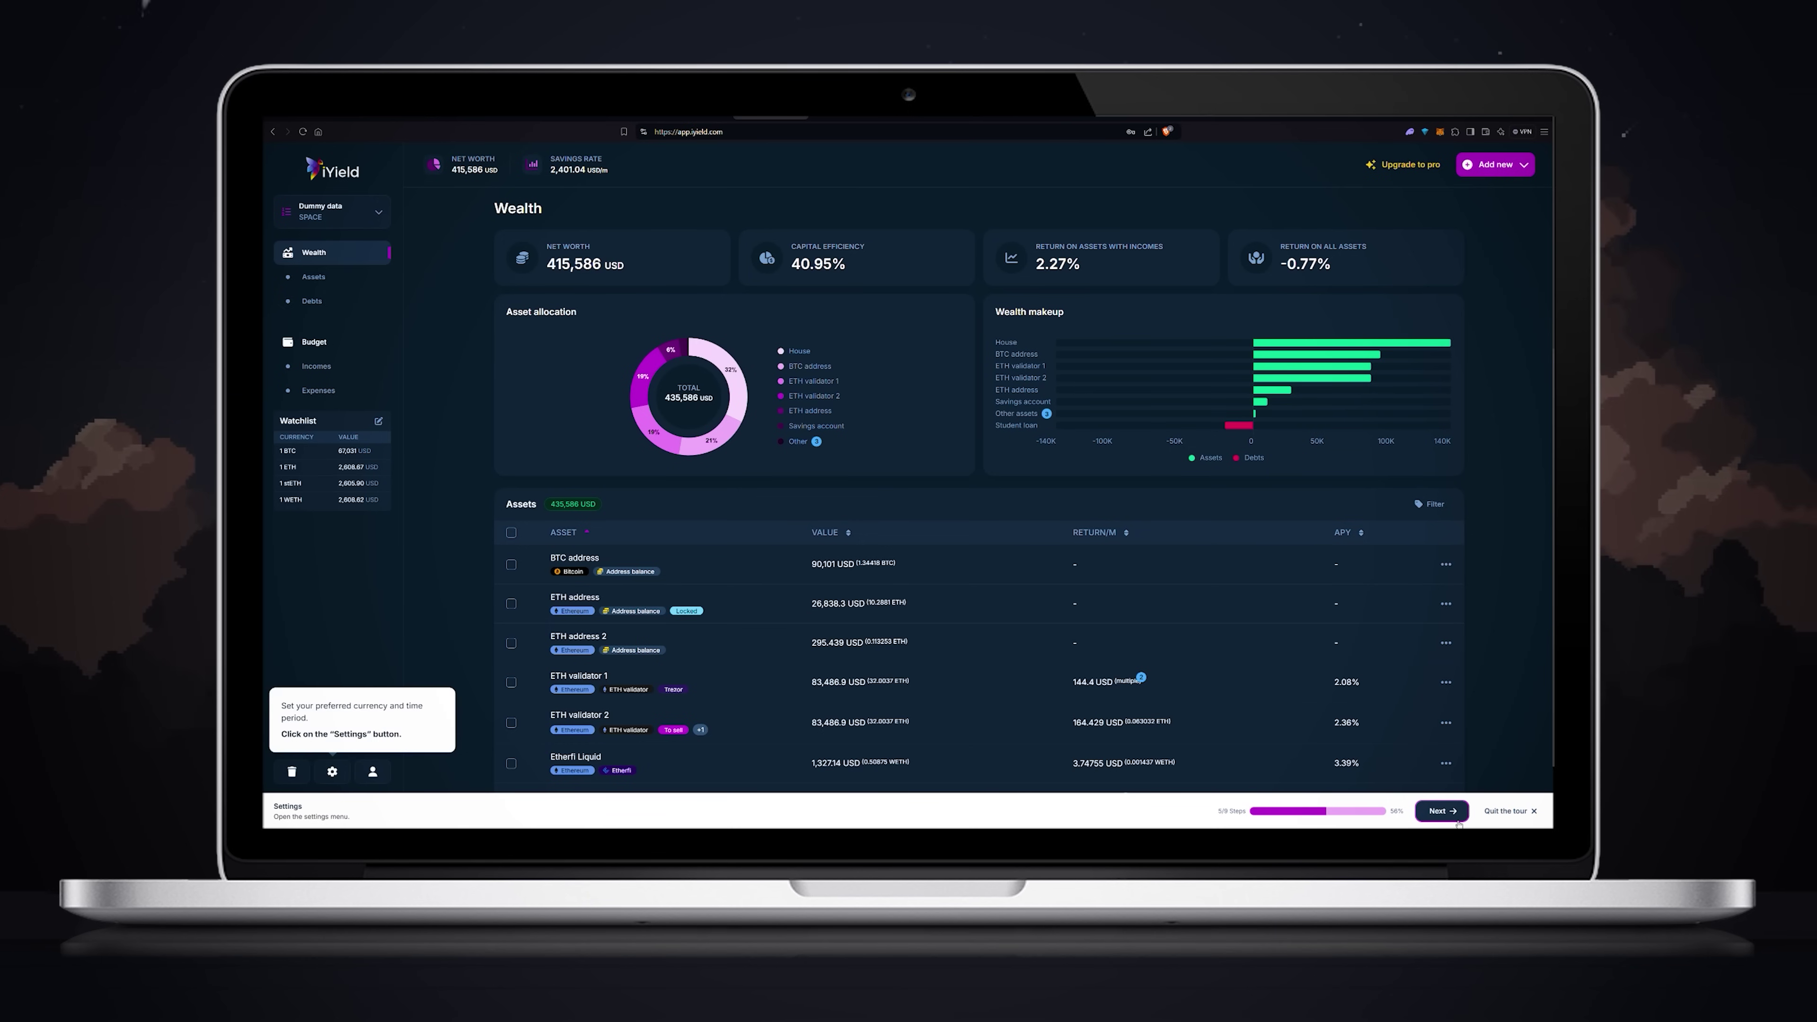
{"action": "left_click", "coordinate": [1441, 811]}
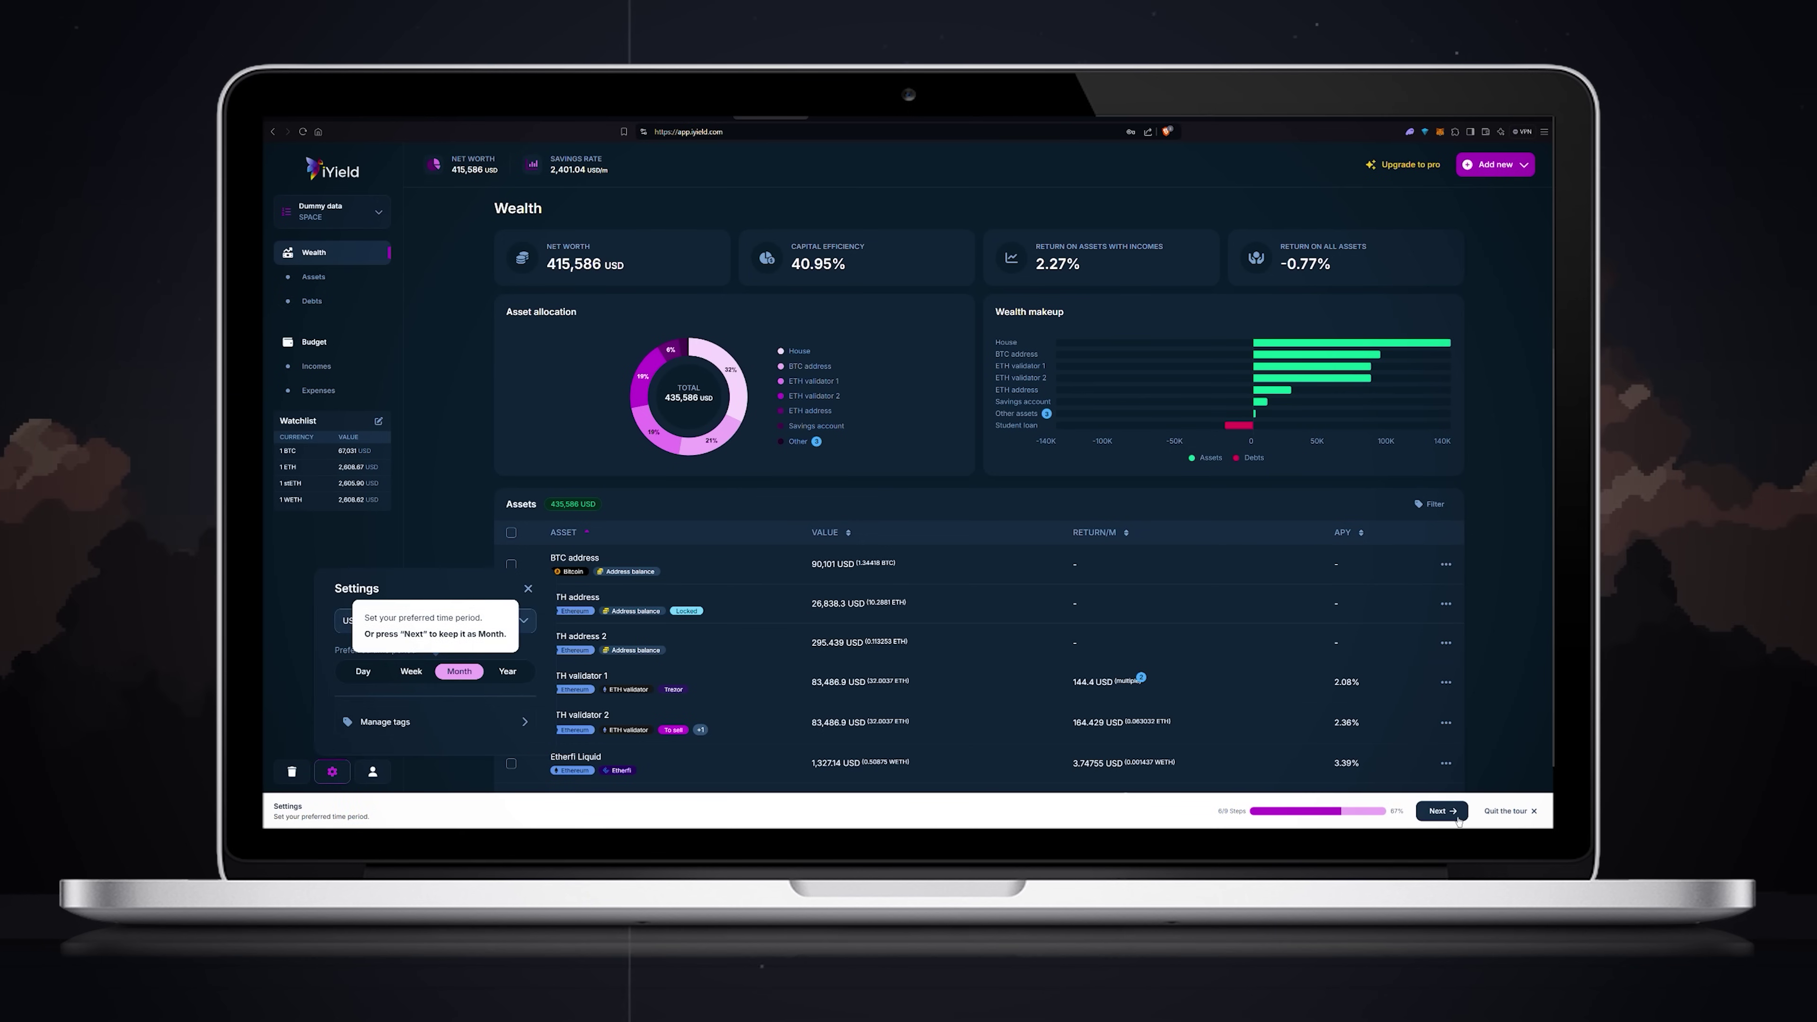
{"action": "left_click", "coordinate": [1455, 815]}
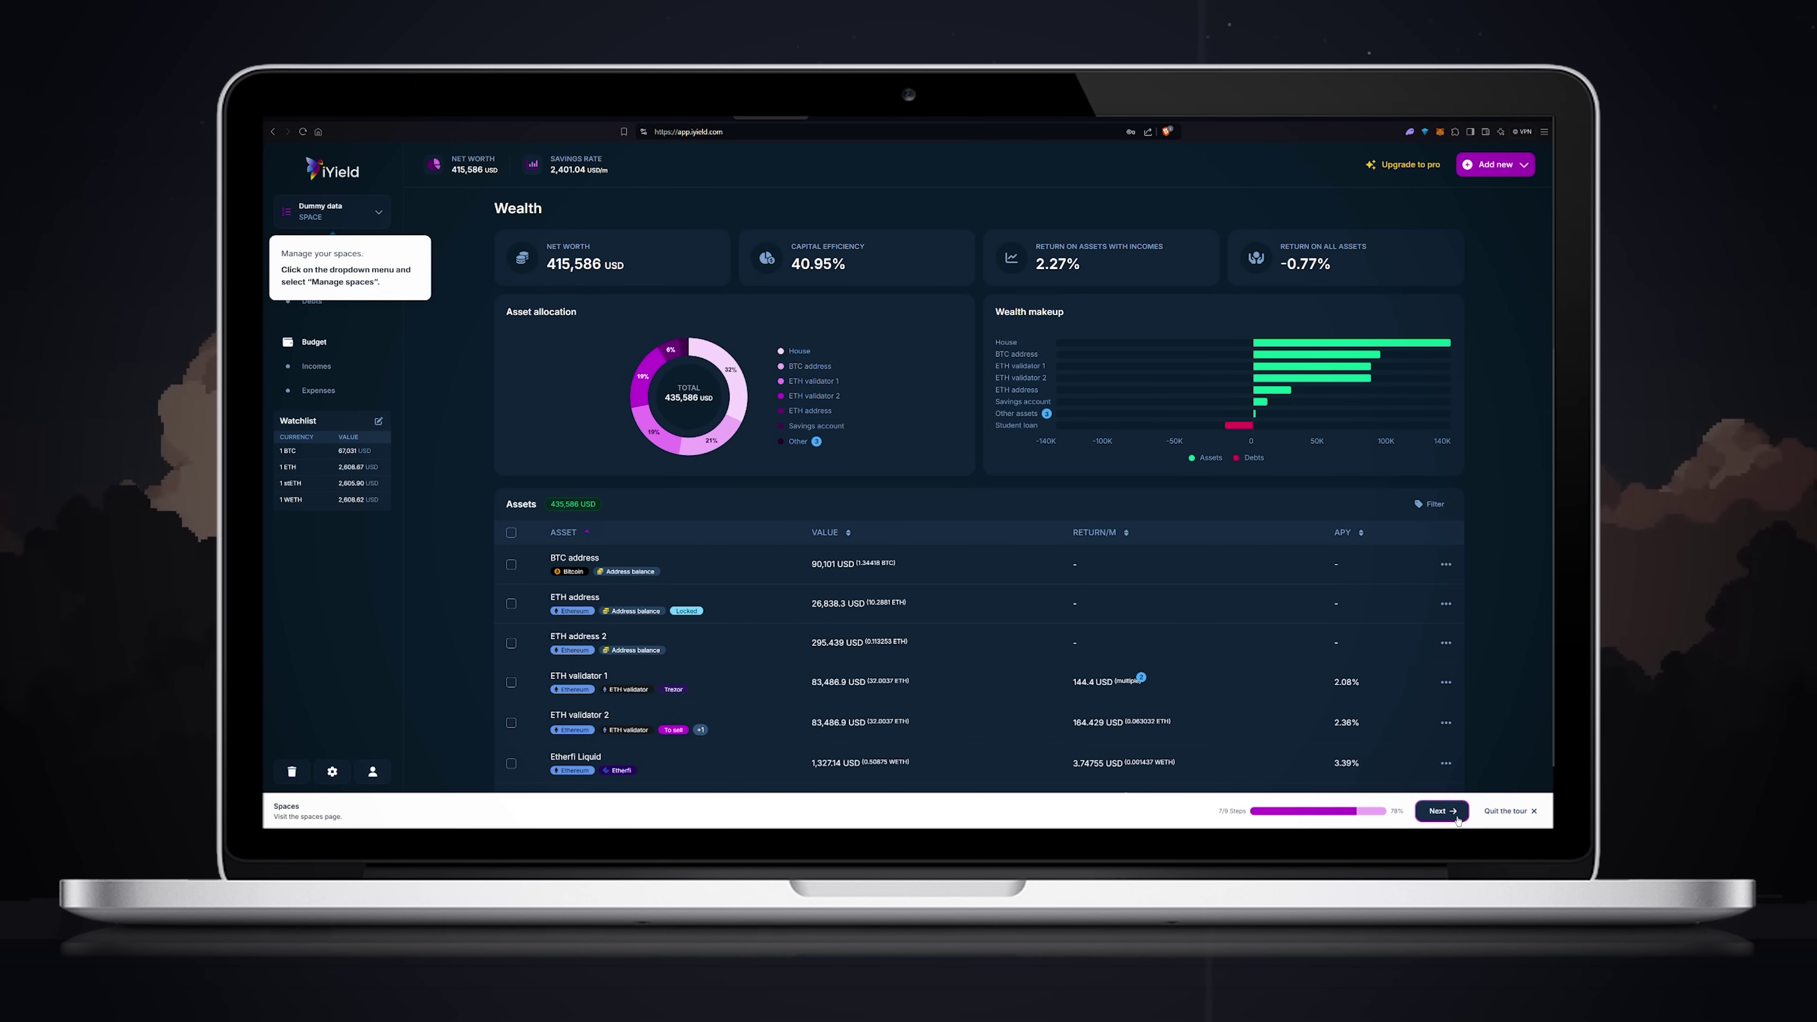
{"action": "left_click", "coordinate": [1441, 811]}
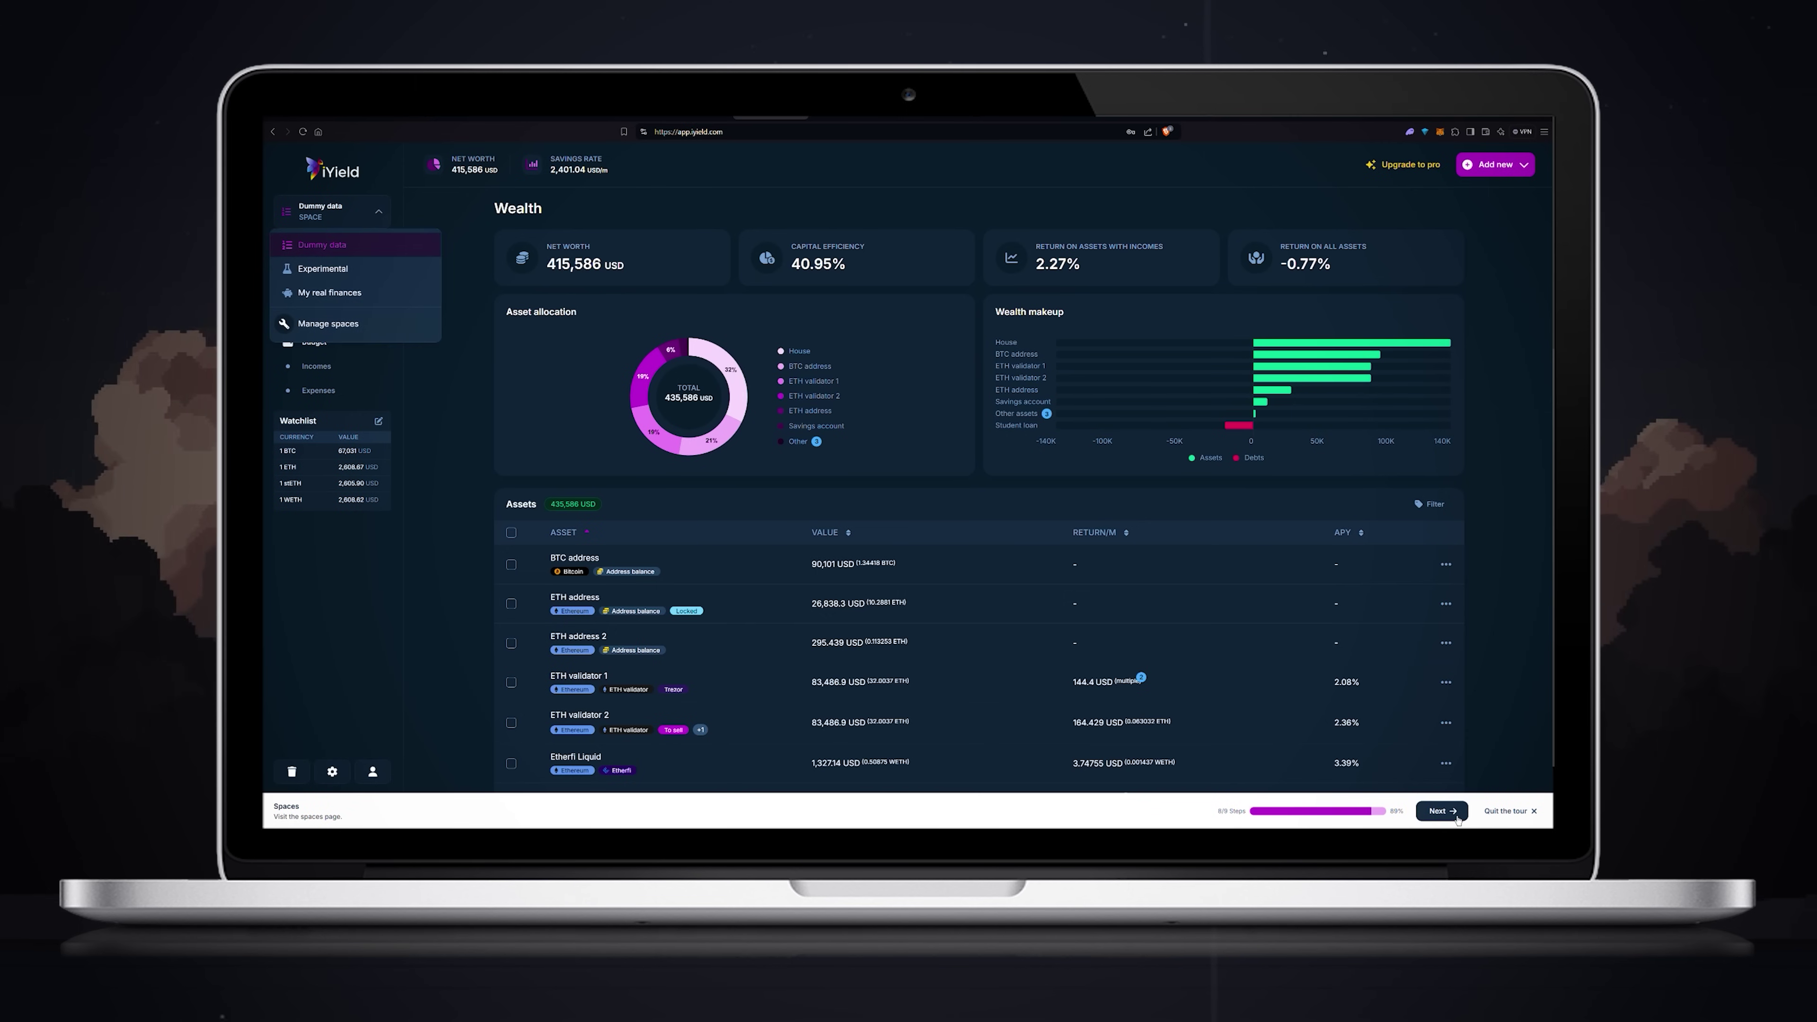
{"action": "left_click", "coordinate": [1441, 811]}
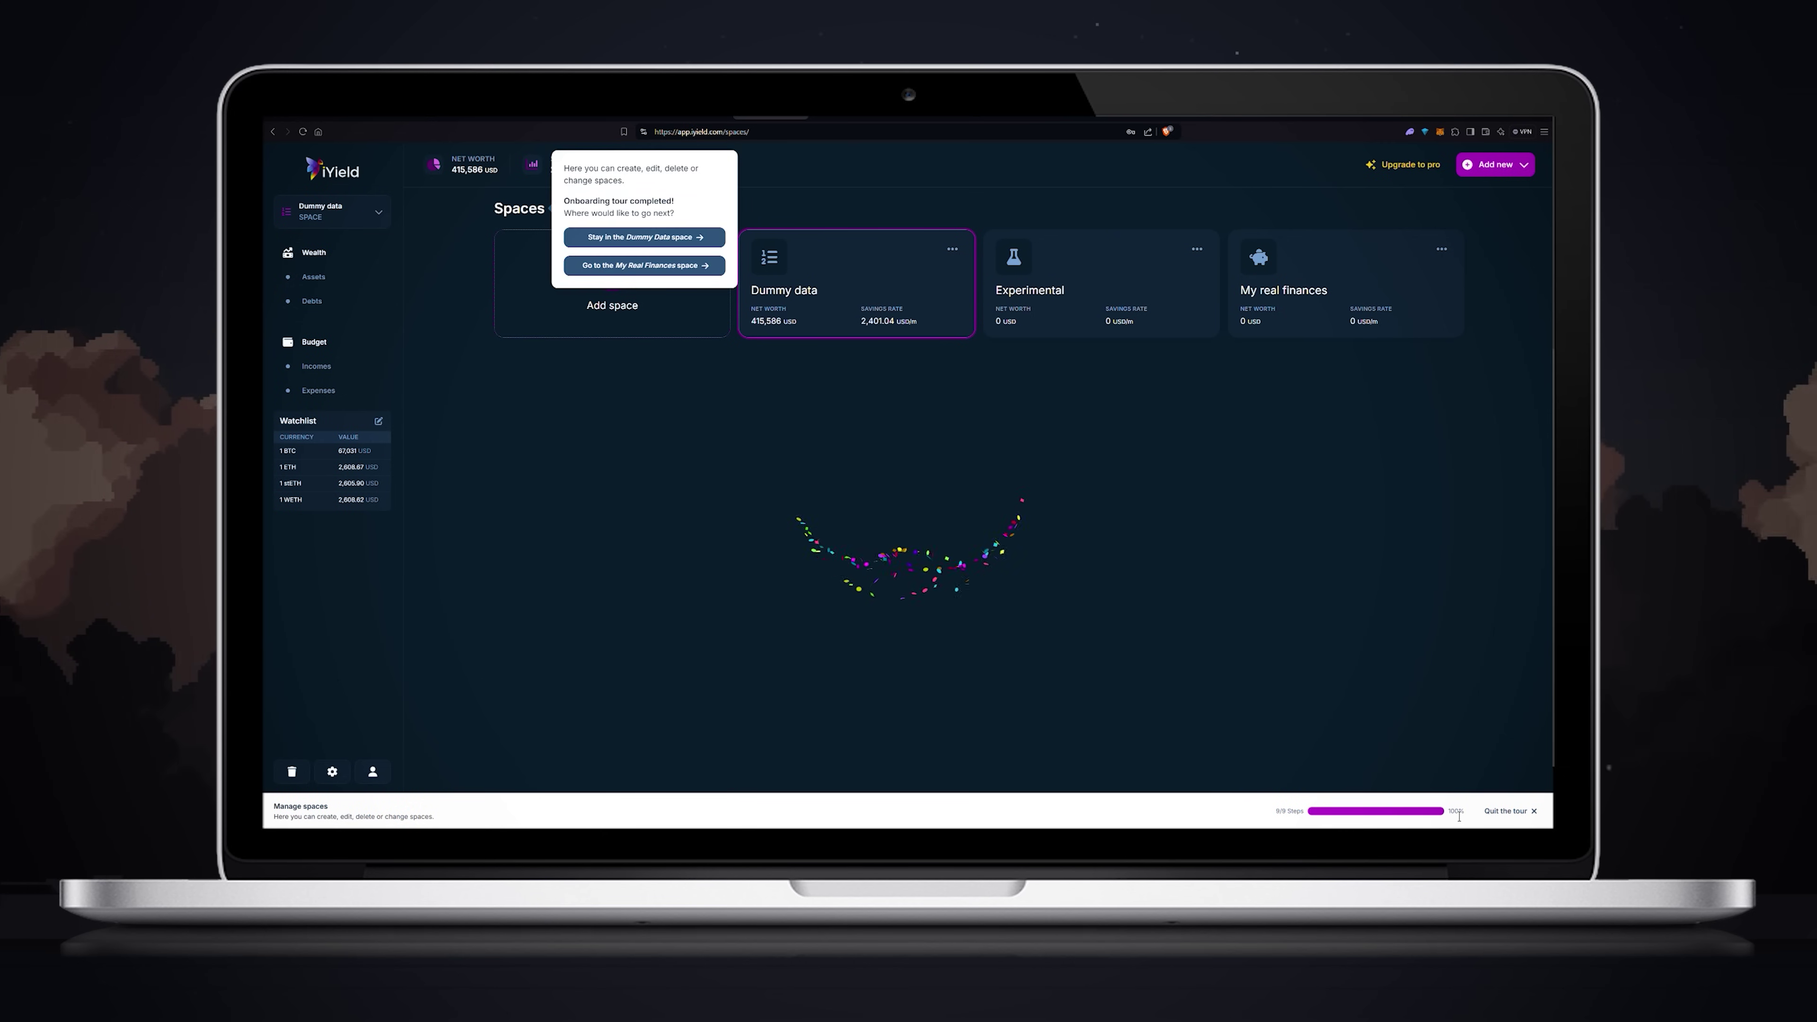
{"action": "left_click", "coordinate": [1503, 810]}
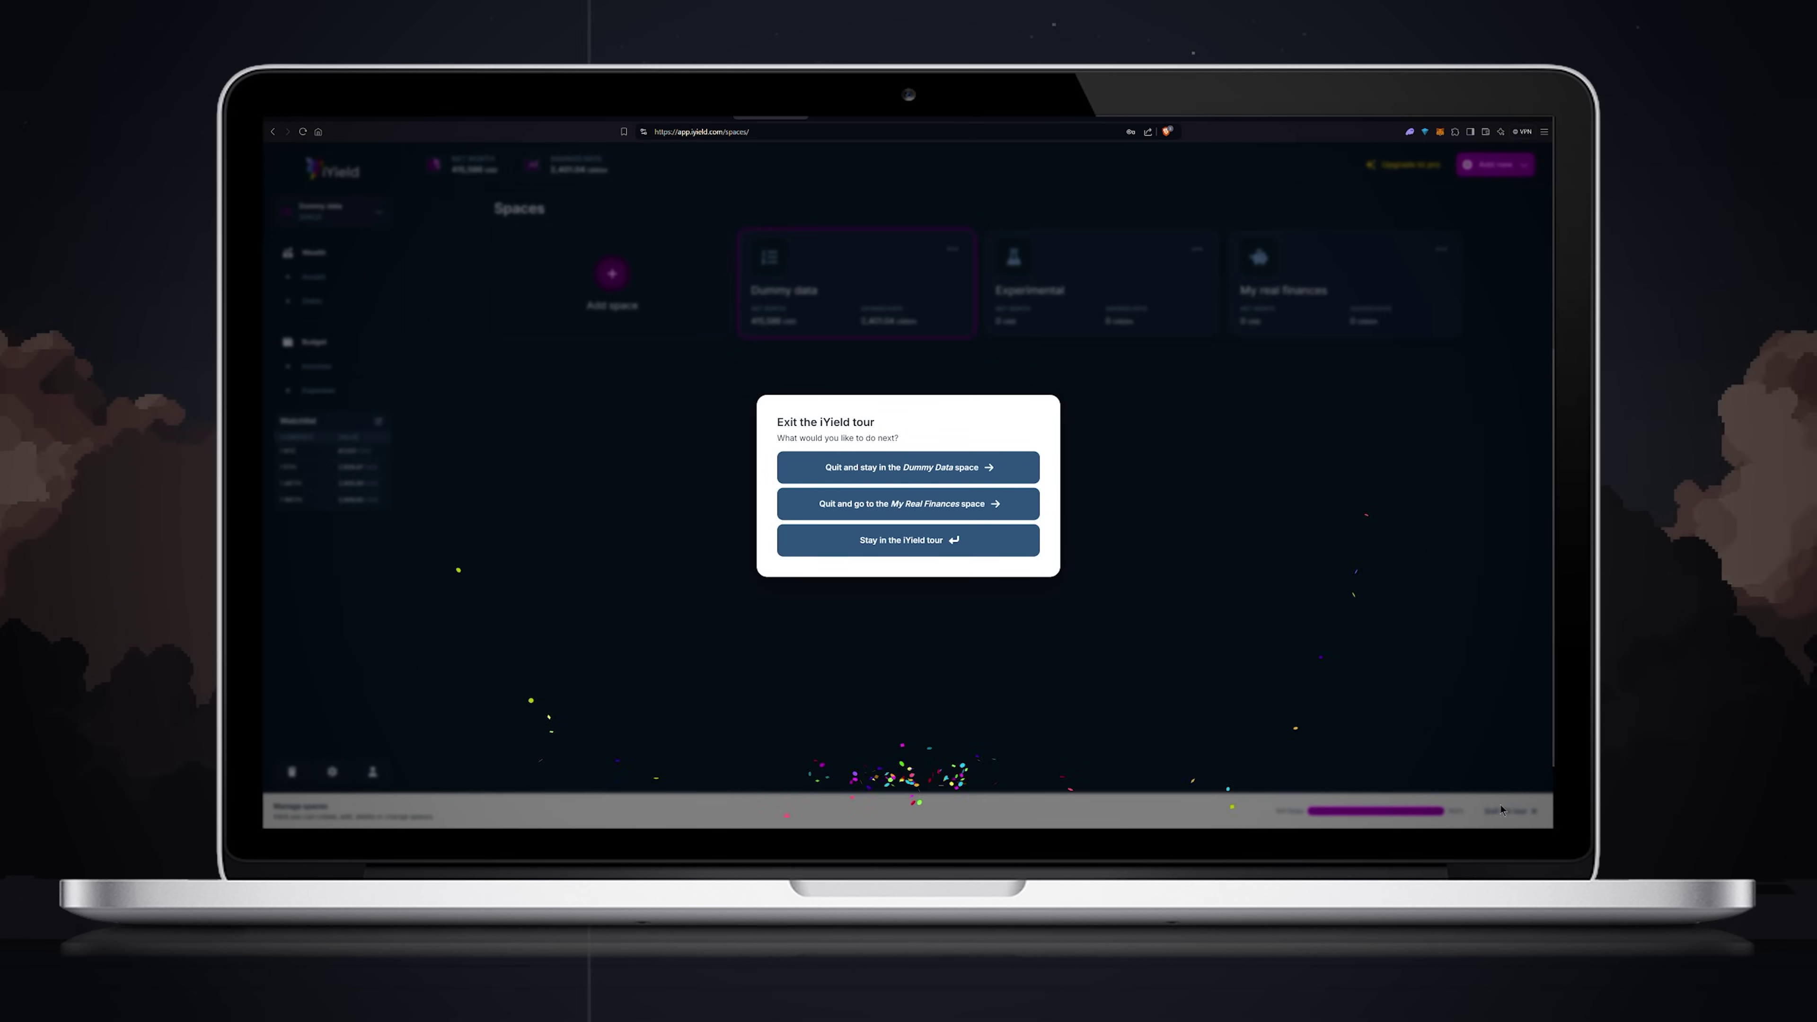
{"action": "left_click", "coordinate": [944, 475]}
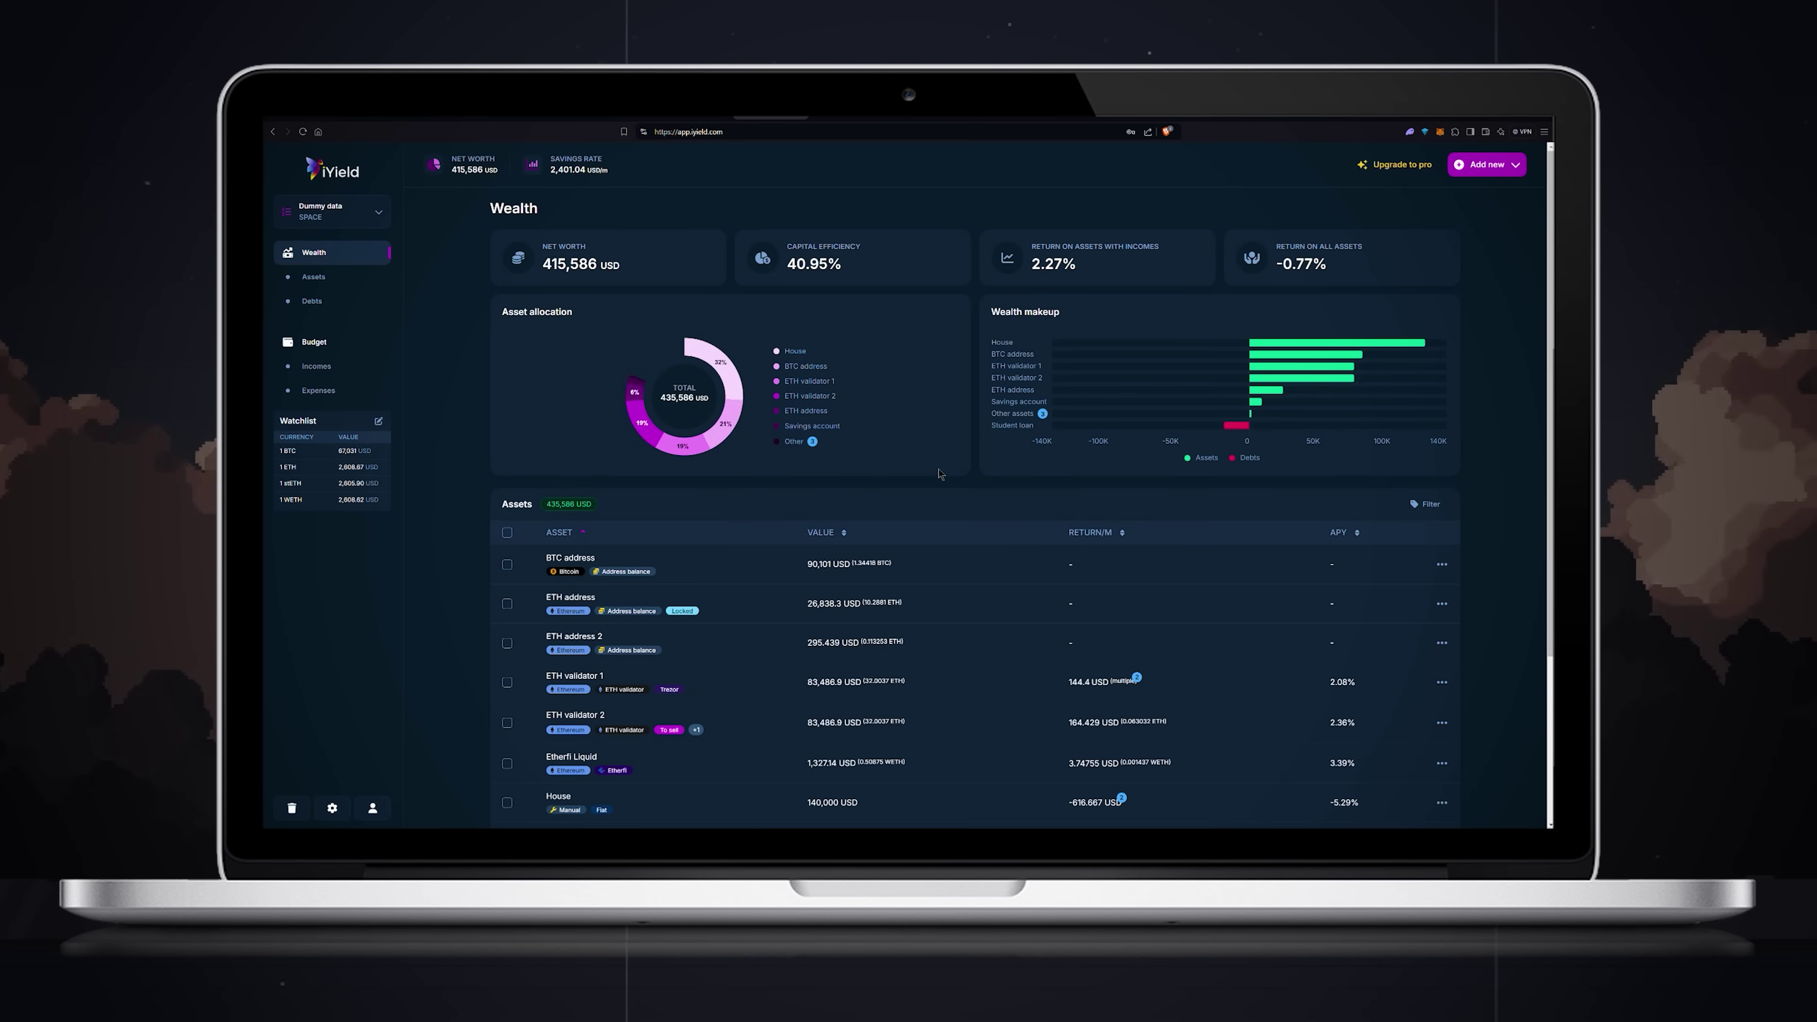
Step: Create the 'CryptoSnake Tutorial' space with the alien icon and switch to it
{"action": "scroll", "coordinate": [716, 394], "scroll_direction": "down", "scroll_amount": 1}
{"action": "left_click", "coordinate": [371, 215]}
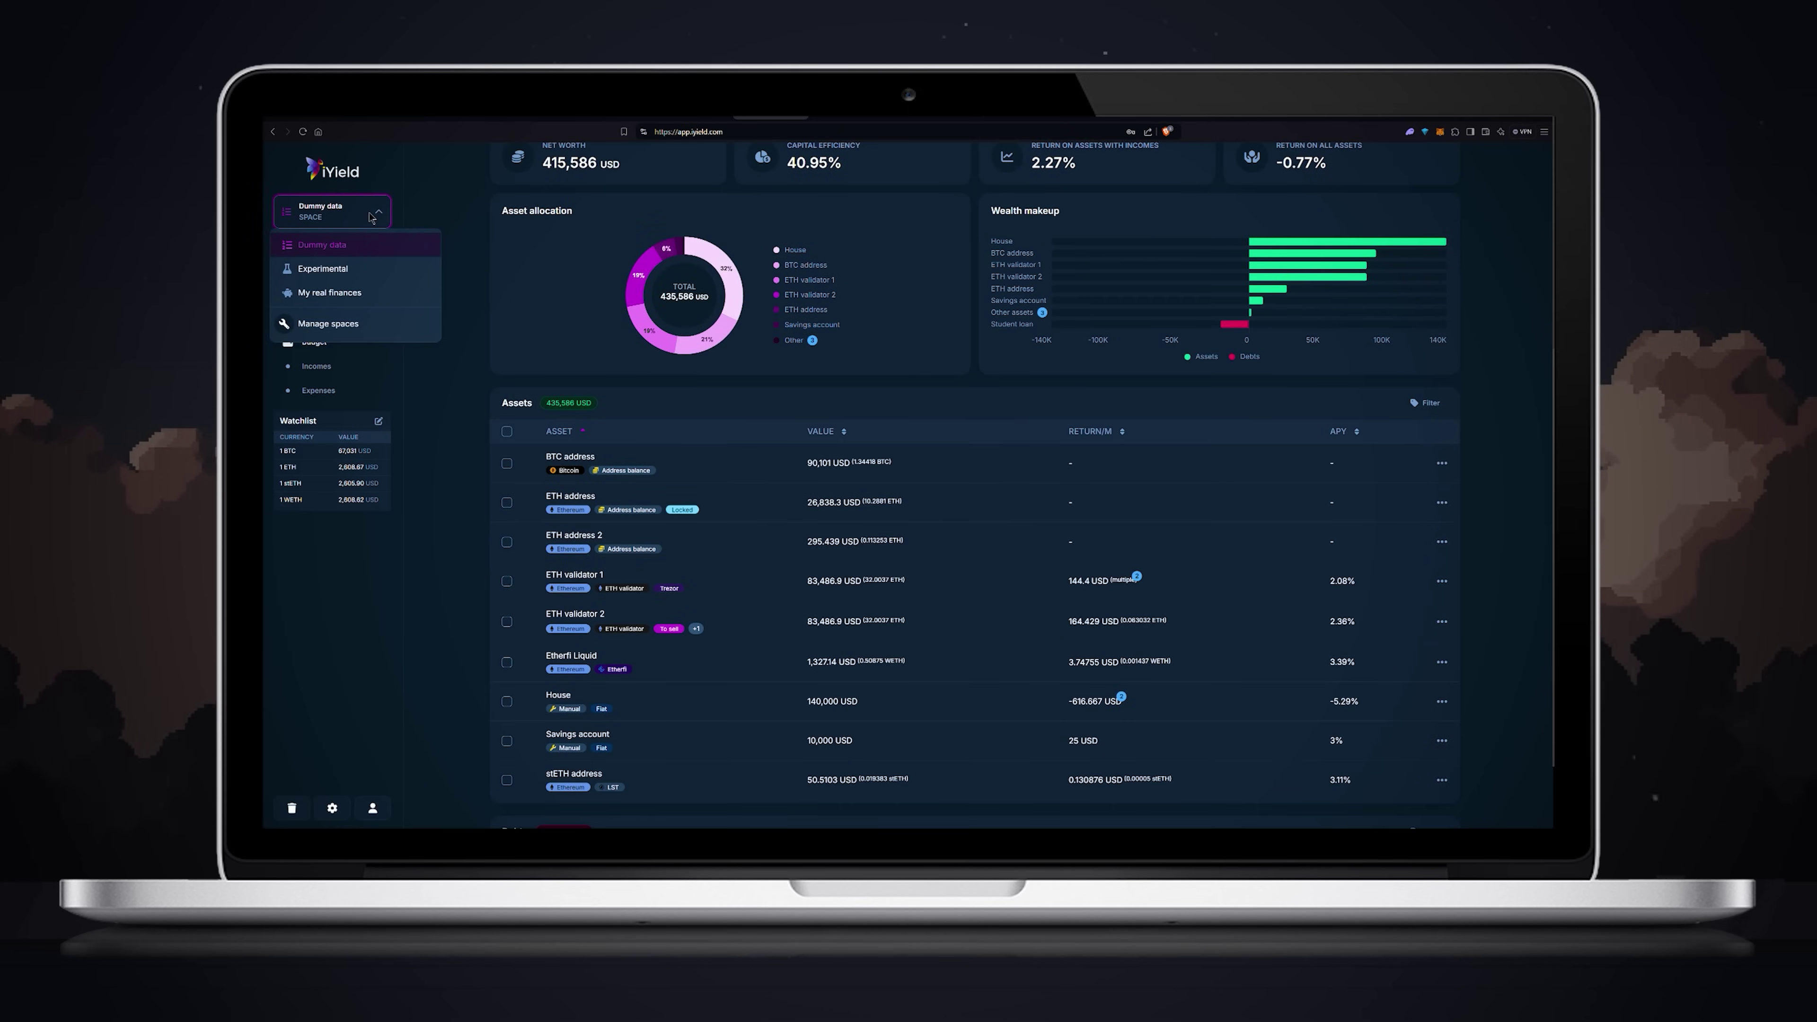
{"action": "left_click", "coordinate": [330, 328]}
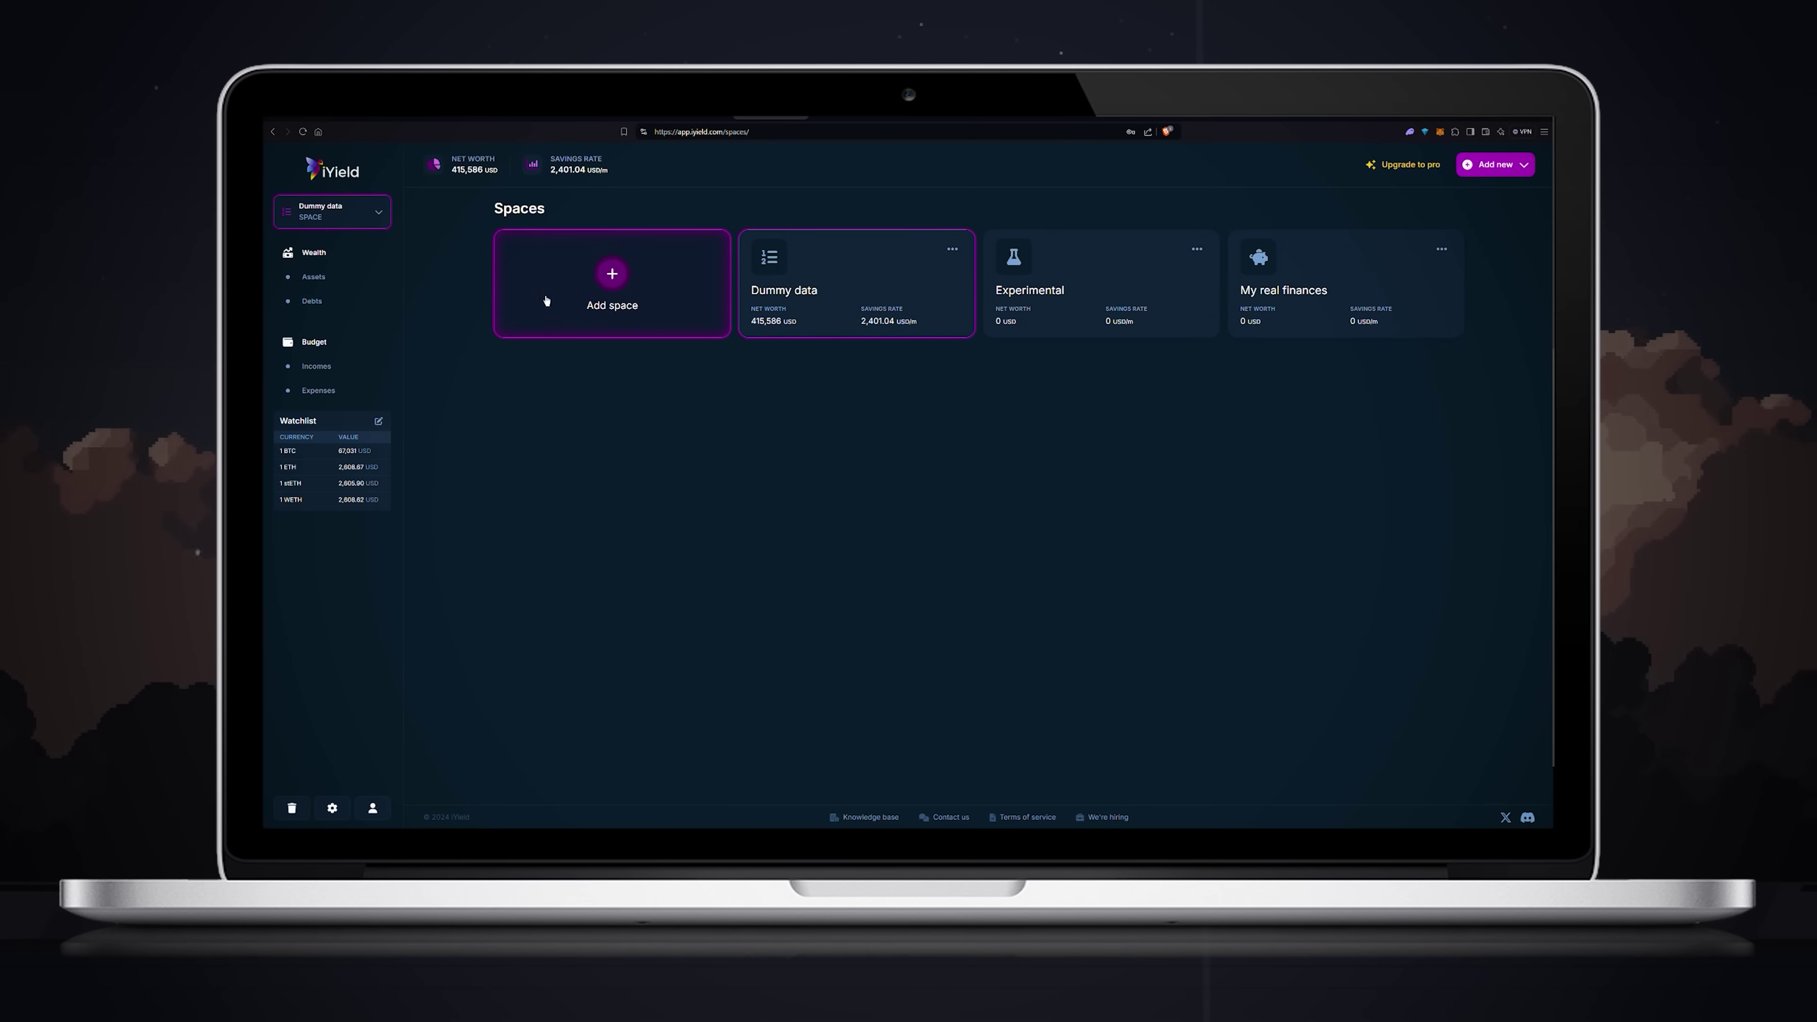
{"action": "left_click", "coordinate": [601, 286]}
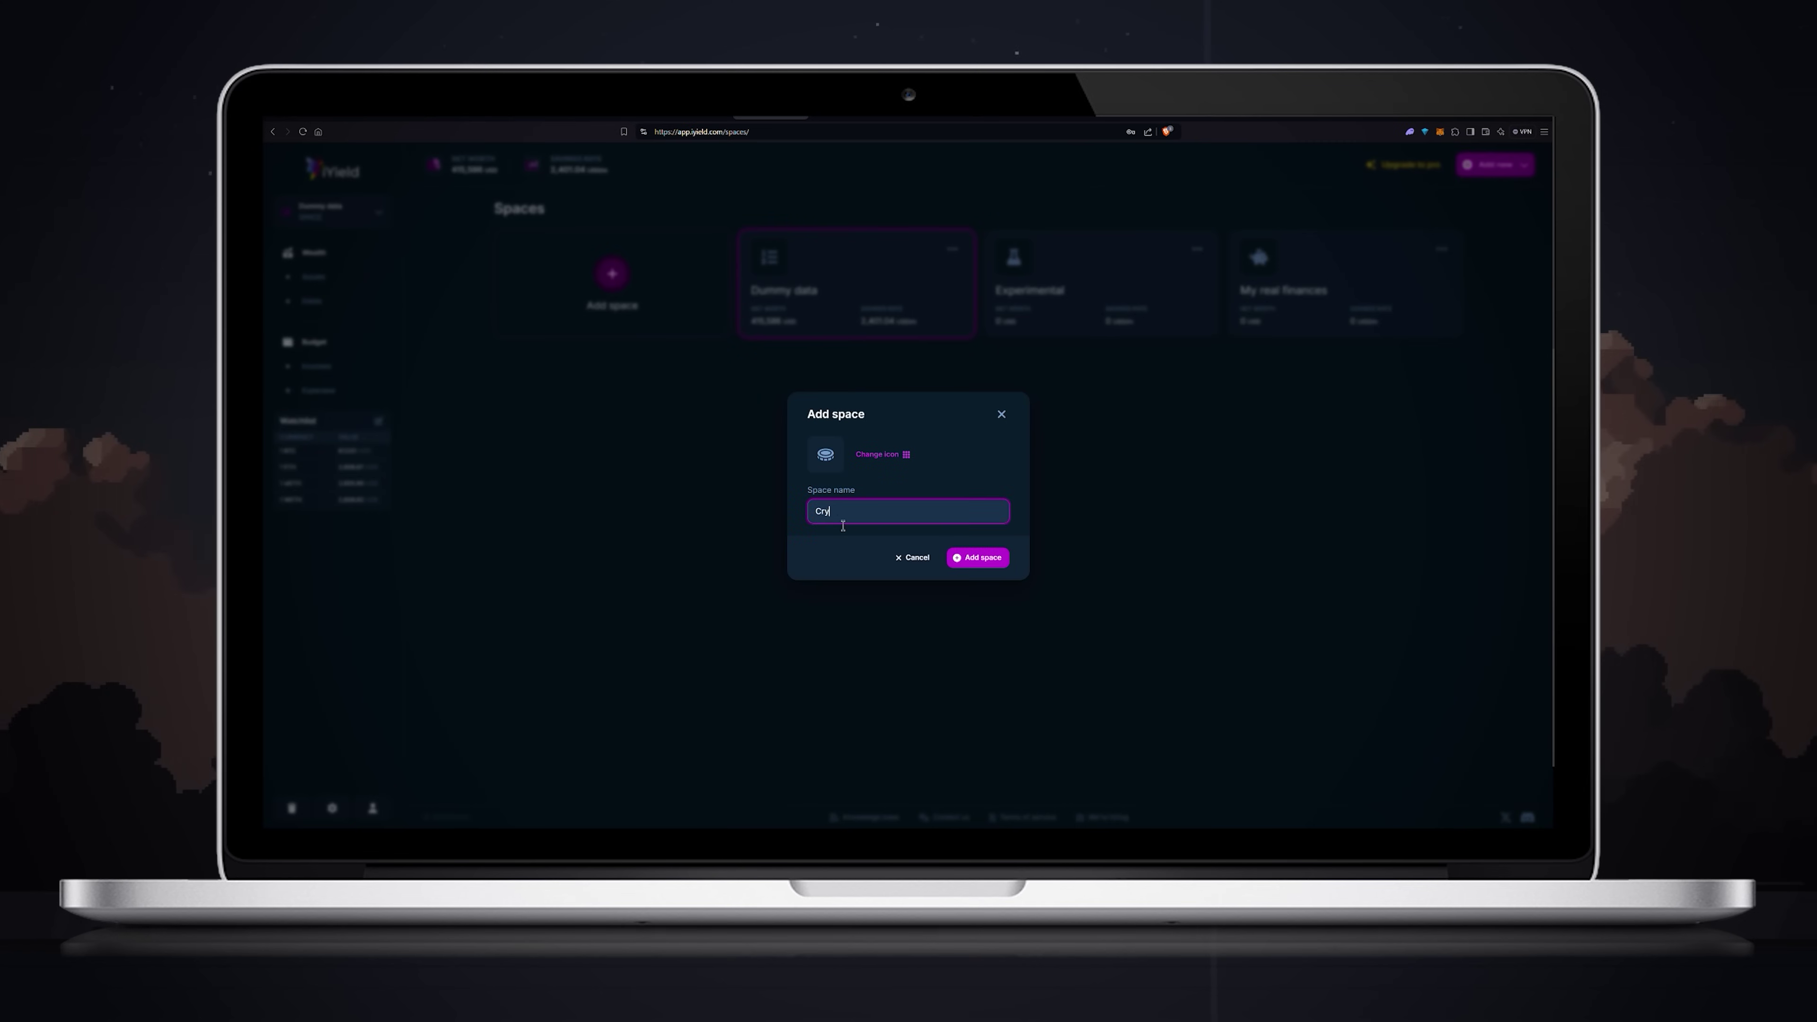
{"action": "type", "text": "CryptoSnake Tutorial"}
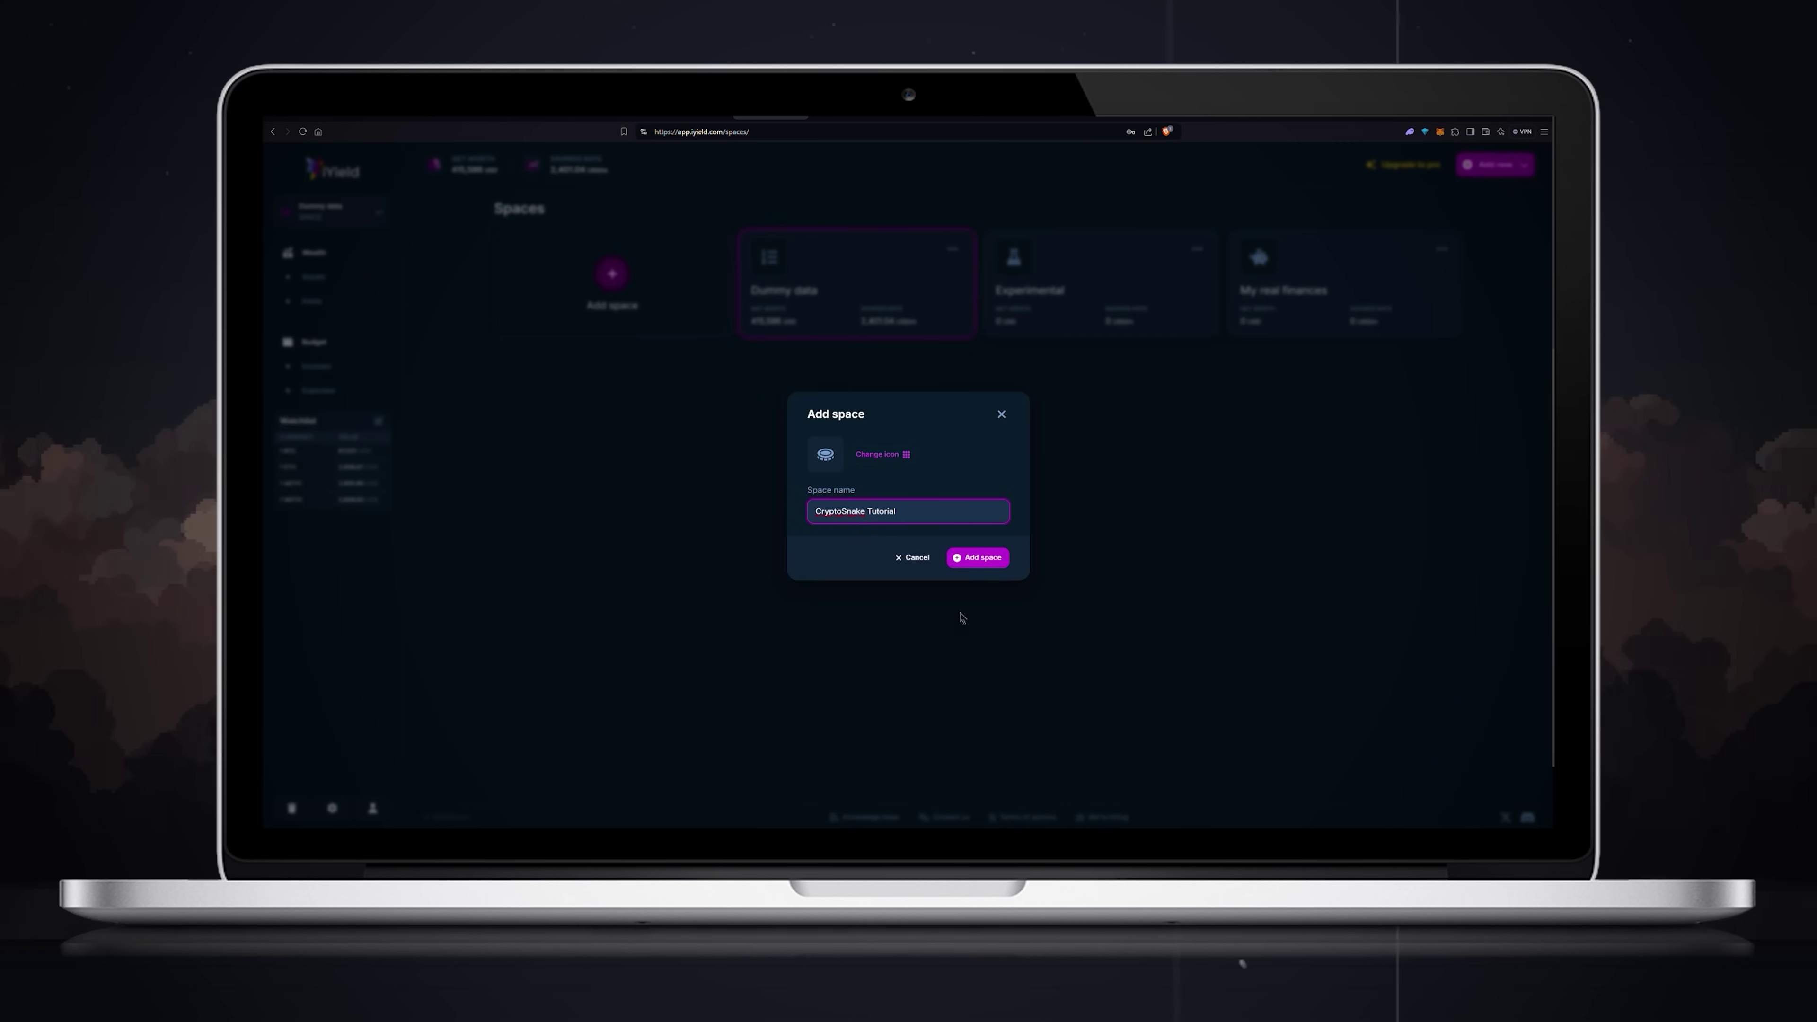
{"action": "left_click", "coordinate": [877, 454]}
{"action": "scroll", "coordinate": [930, 552], "scroll_direction": "down", "scroll_amount": 3}
{"action": "left_click", "coordinate": [927, 548]}
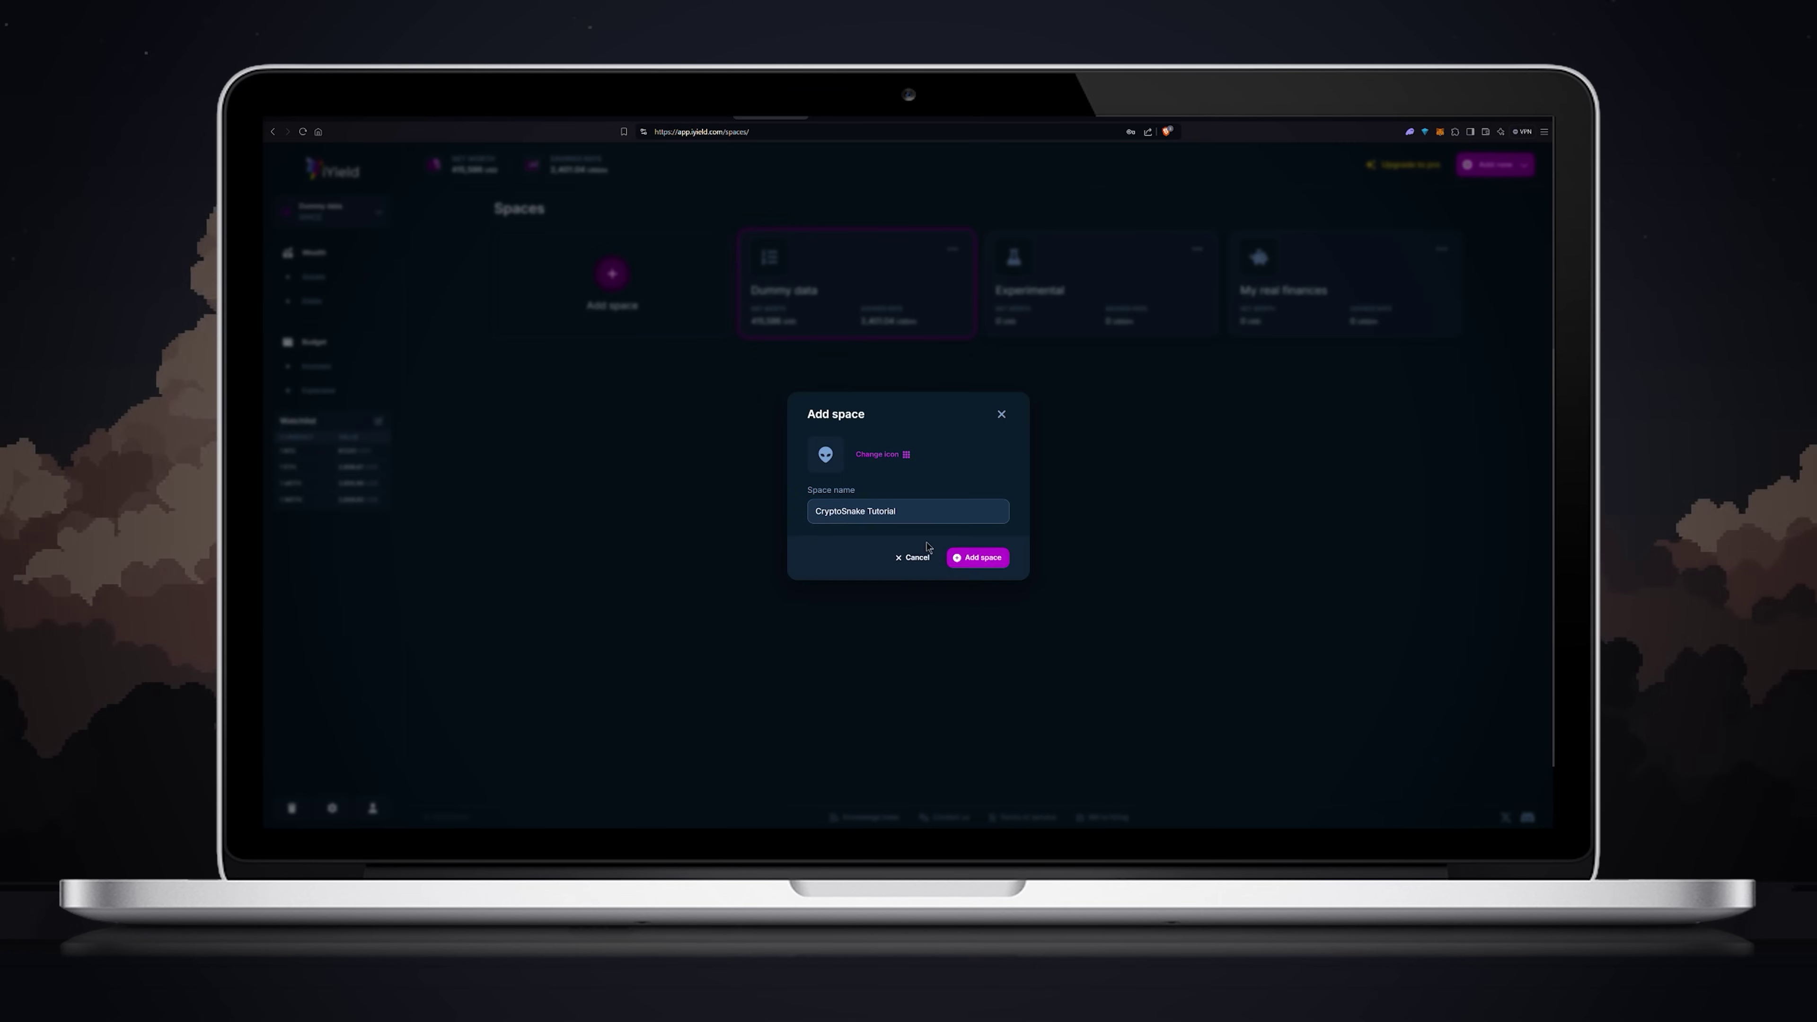
{"action": "left_click", "coordinate": [978, 557]}
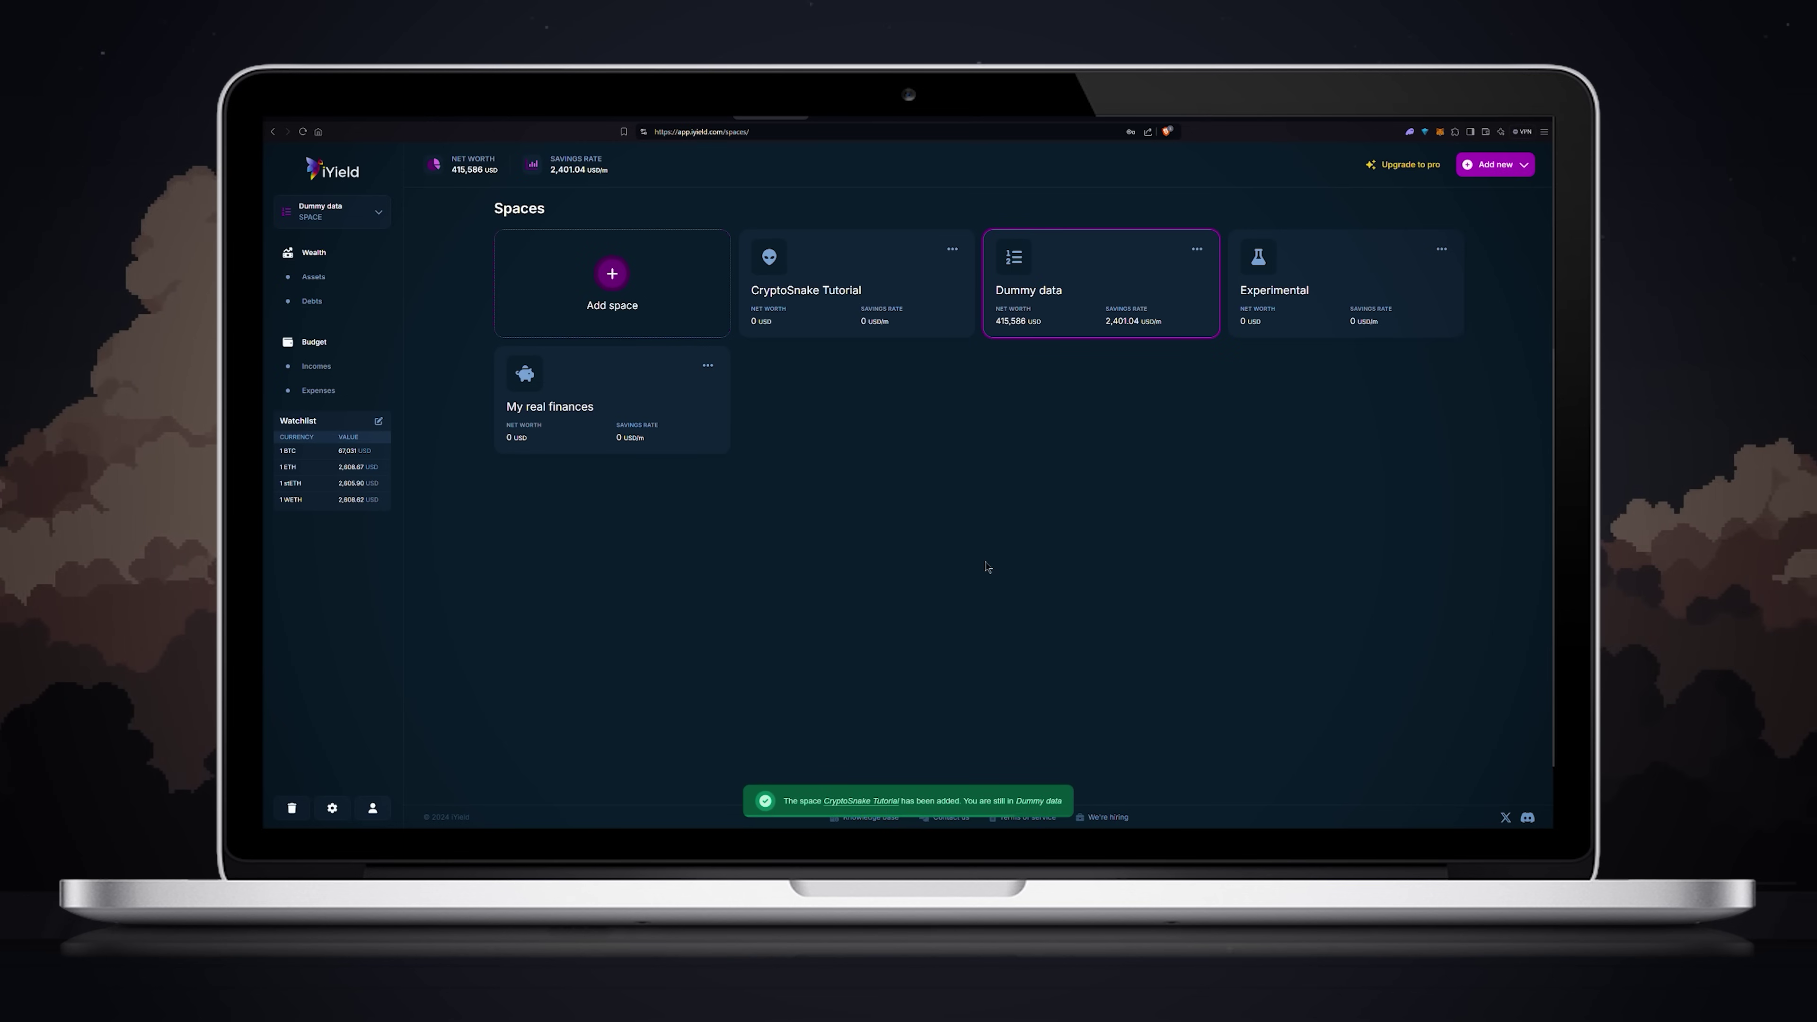
{"action": "left_click", "coordinate": [335, 212]}
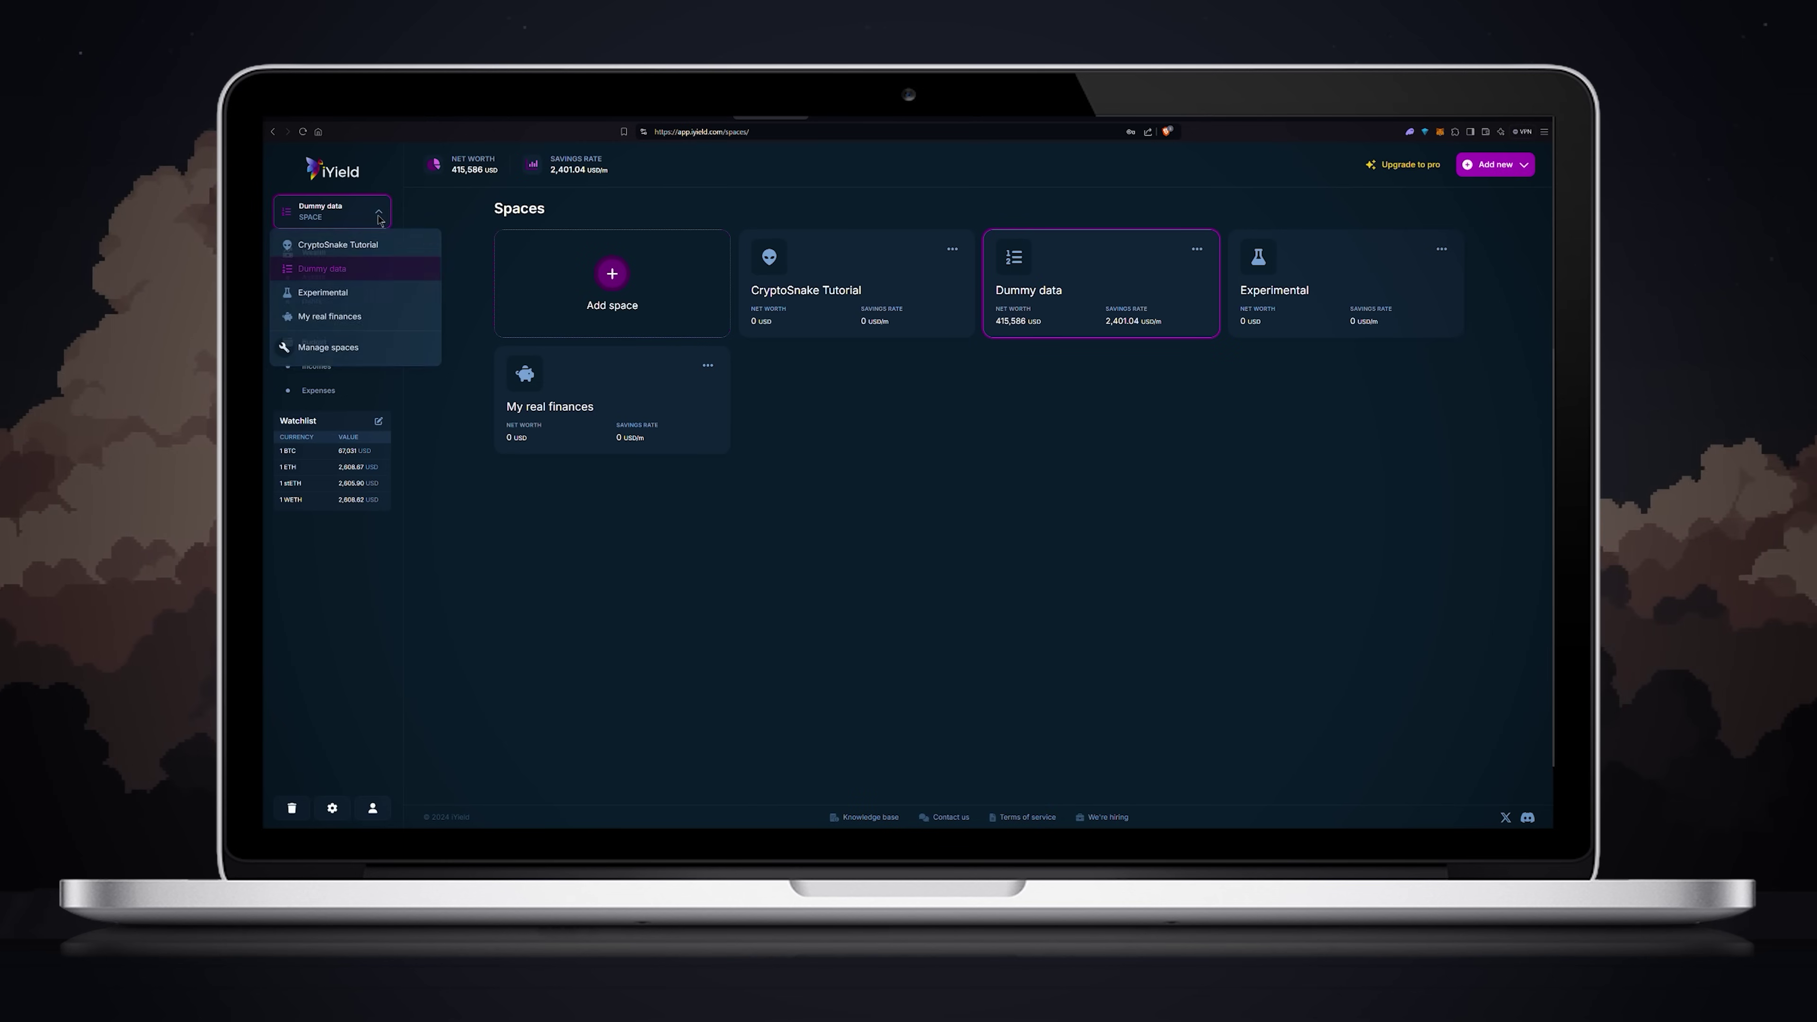
{"action": "left_click", "coordinate": [348, 247]}
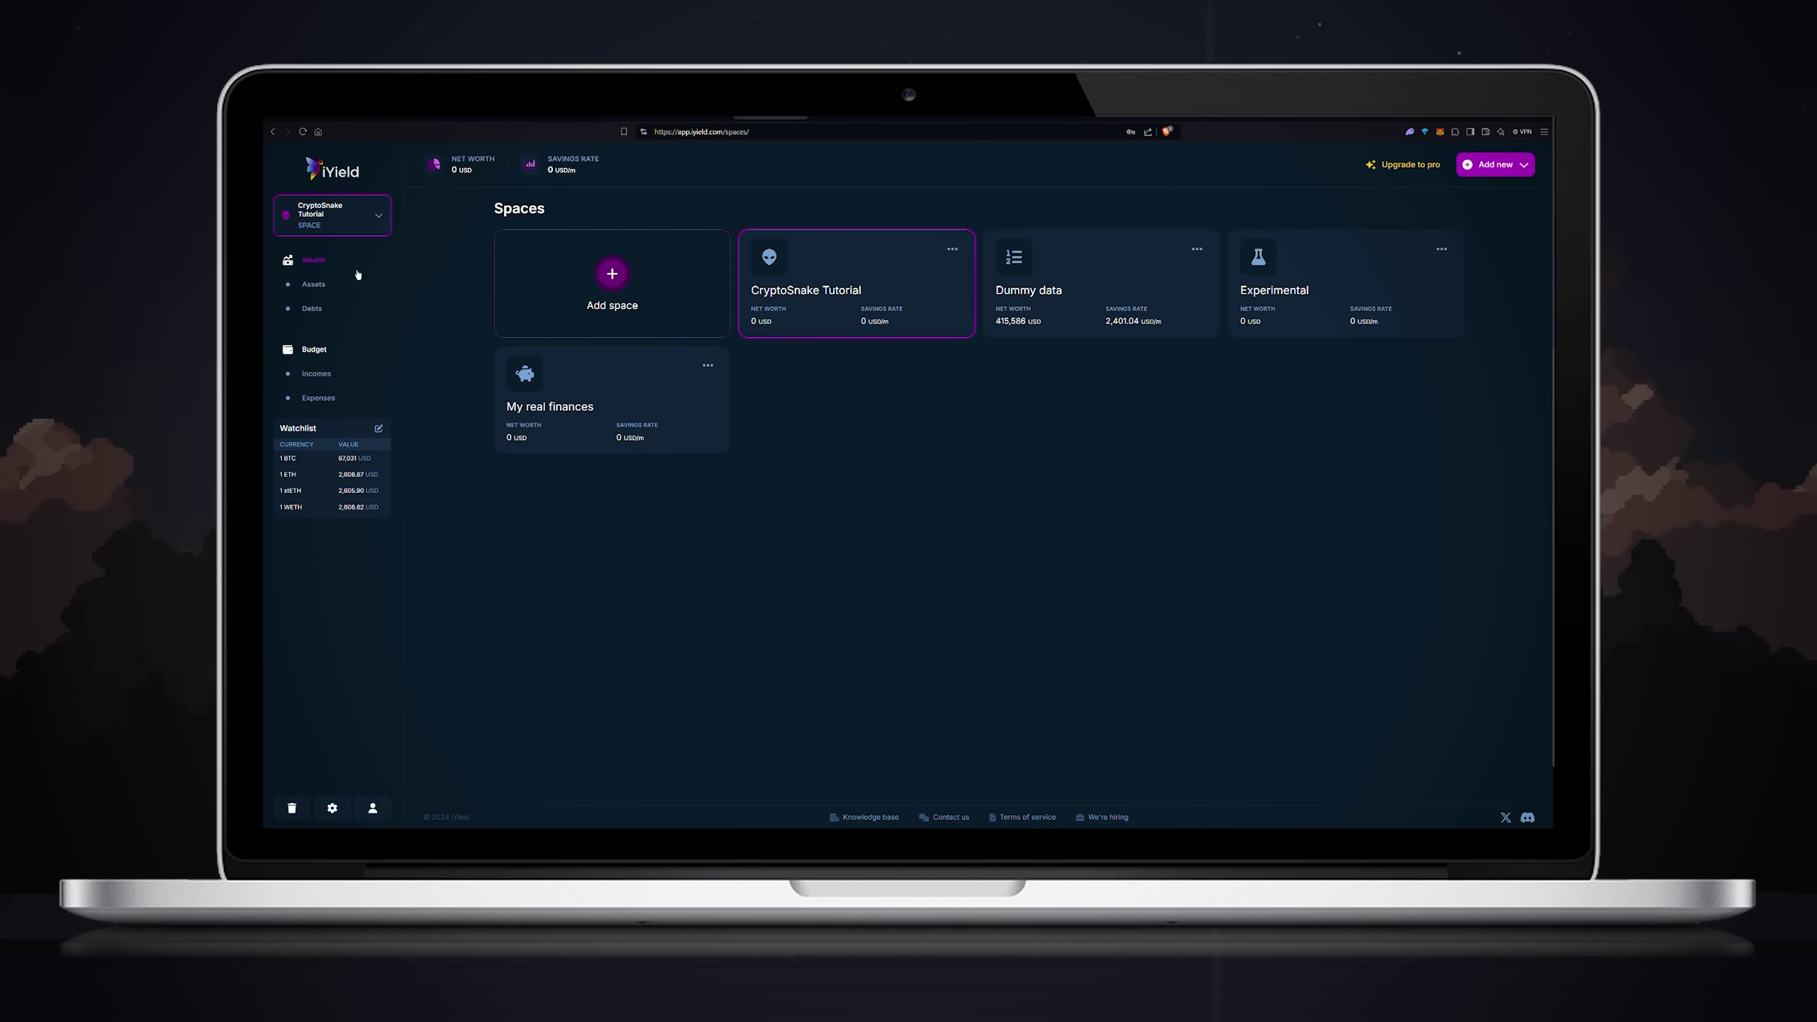
Step: Add the nine assets and three incomes found at a pasted crypto address
{"action": "left_click", "coordinate": [1494, 163]}
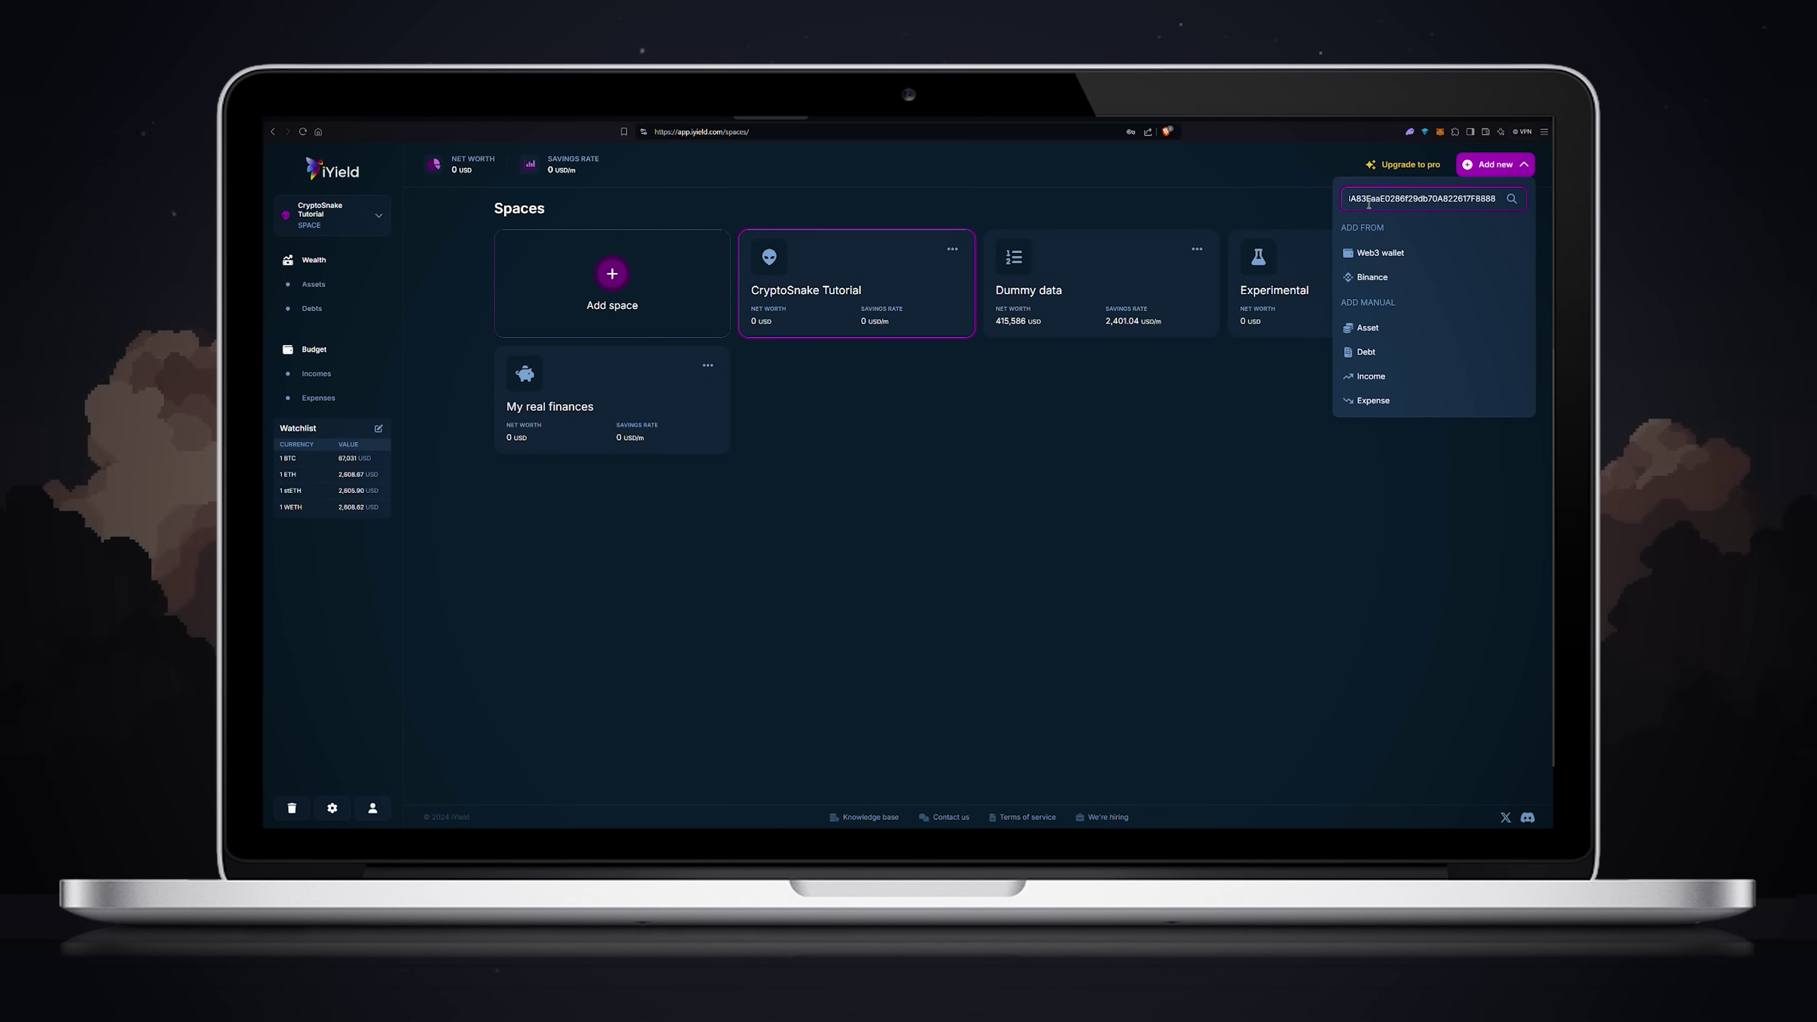
{"action": "key", "text": "Return"}
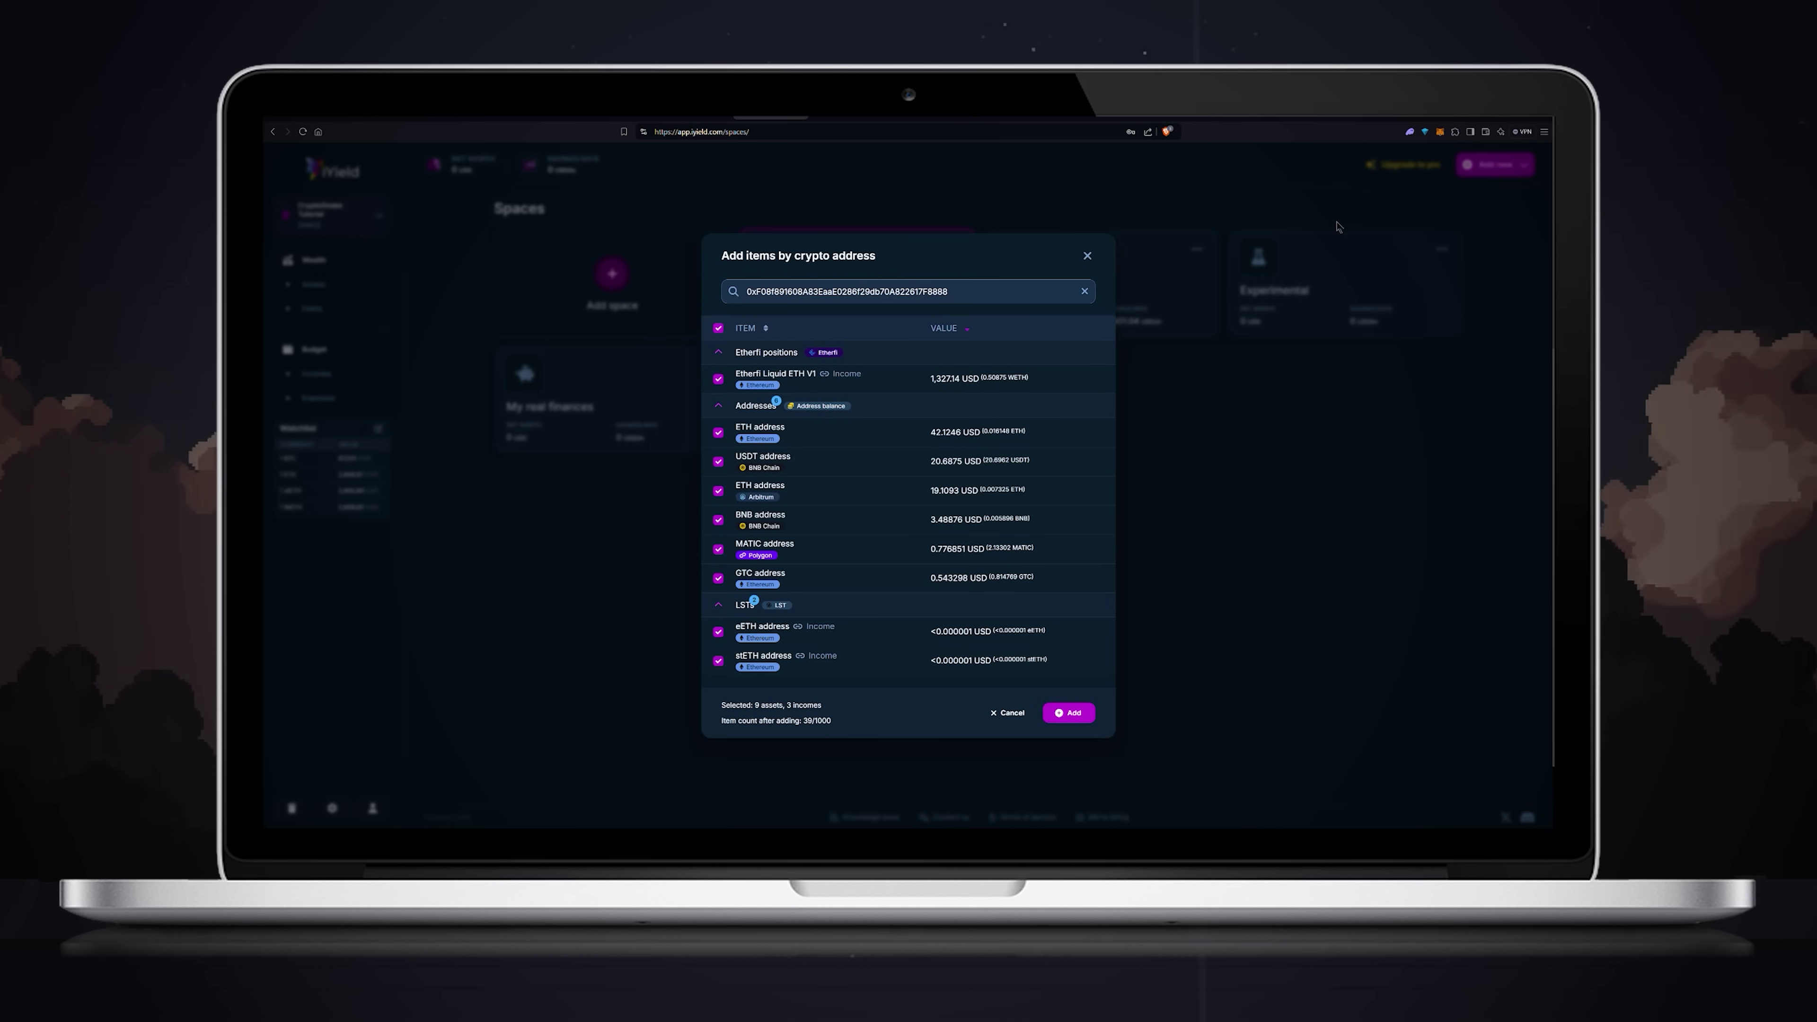
{"action": "left_click", "coordinate": [1070, 721]}
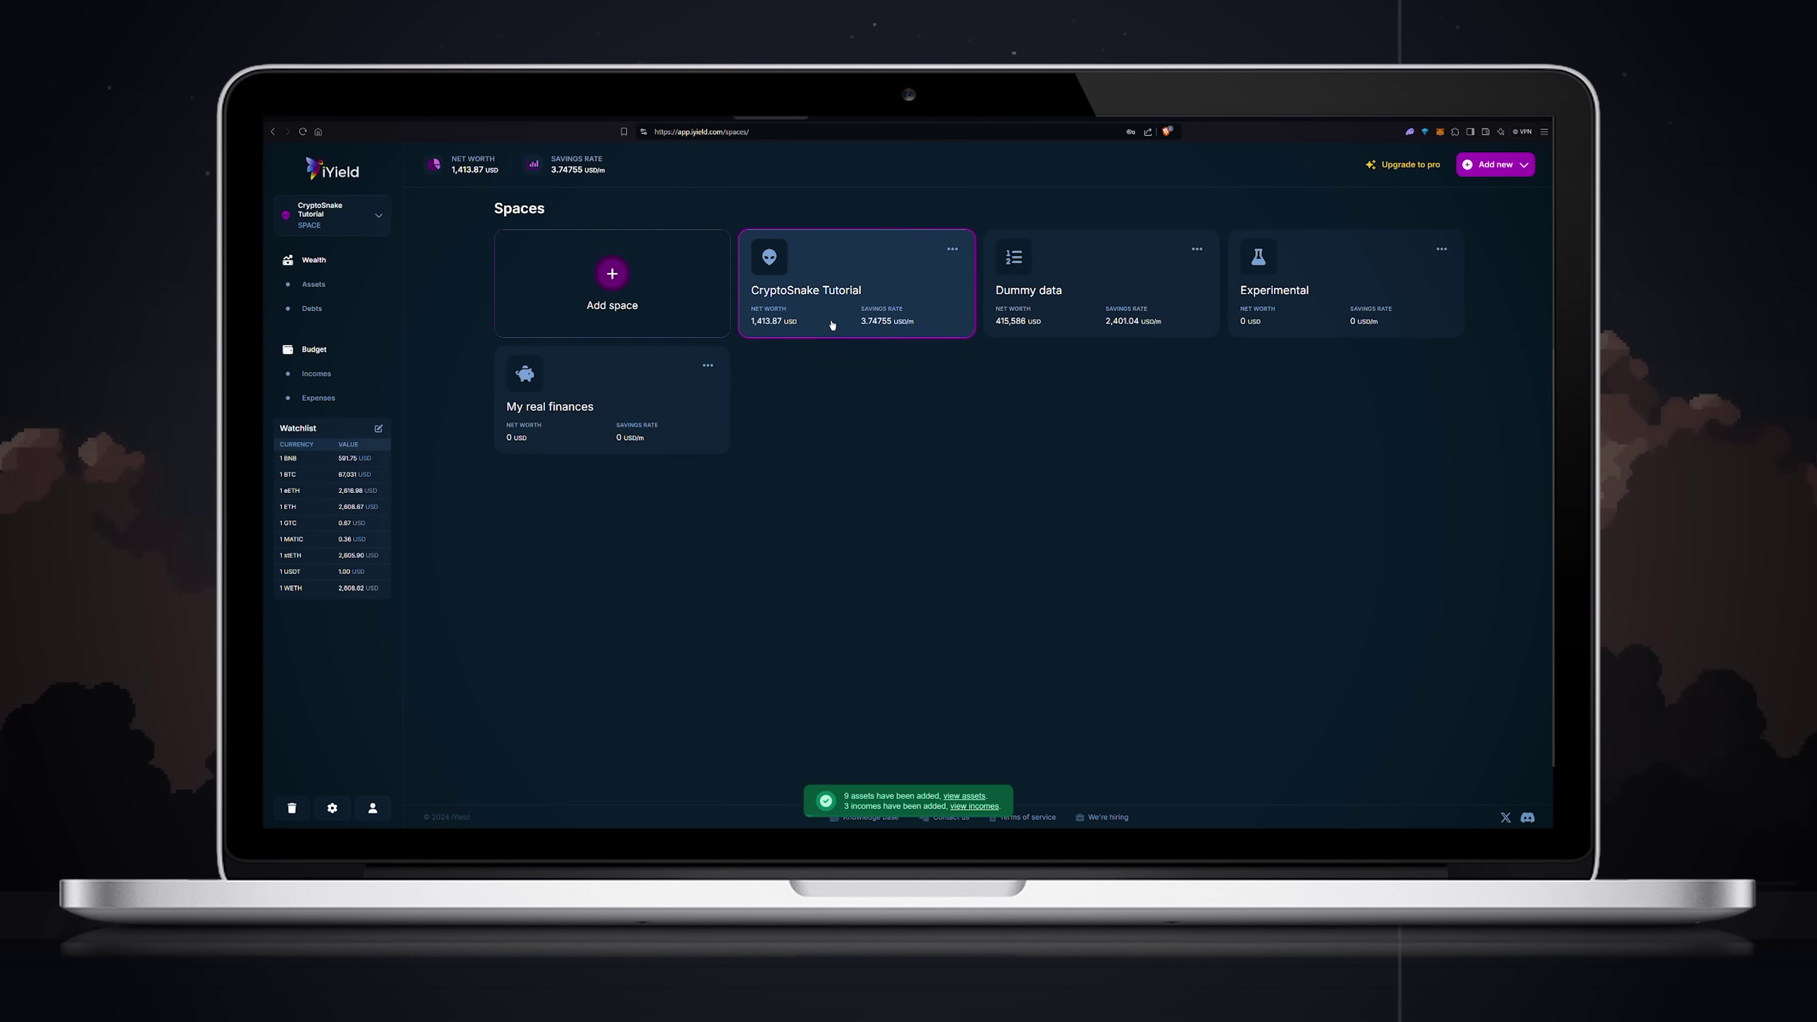
Step: Review the CryptoSnake Tutorial asset list and empty Debts section, then begin a Web3 wallet import
{"action": "left_click", "coordinate": [356, 262]}
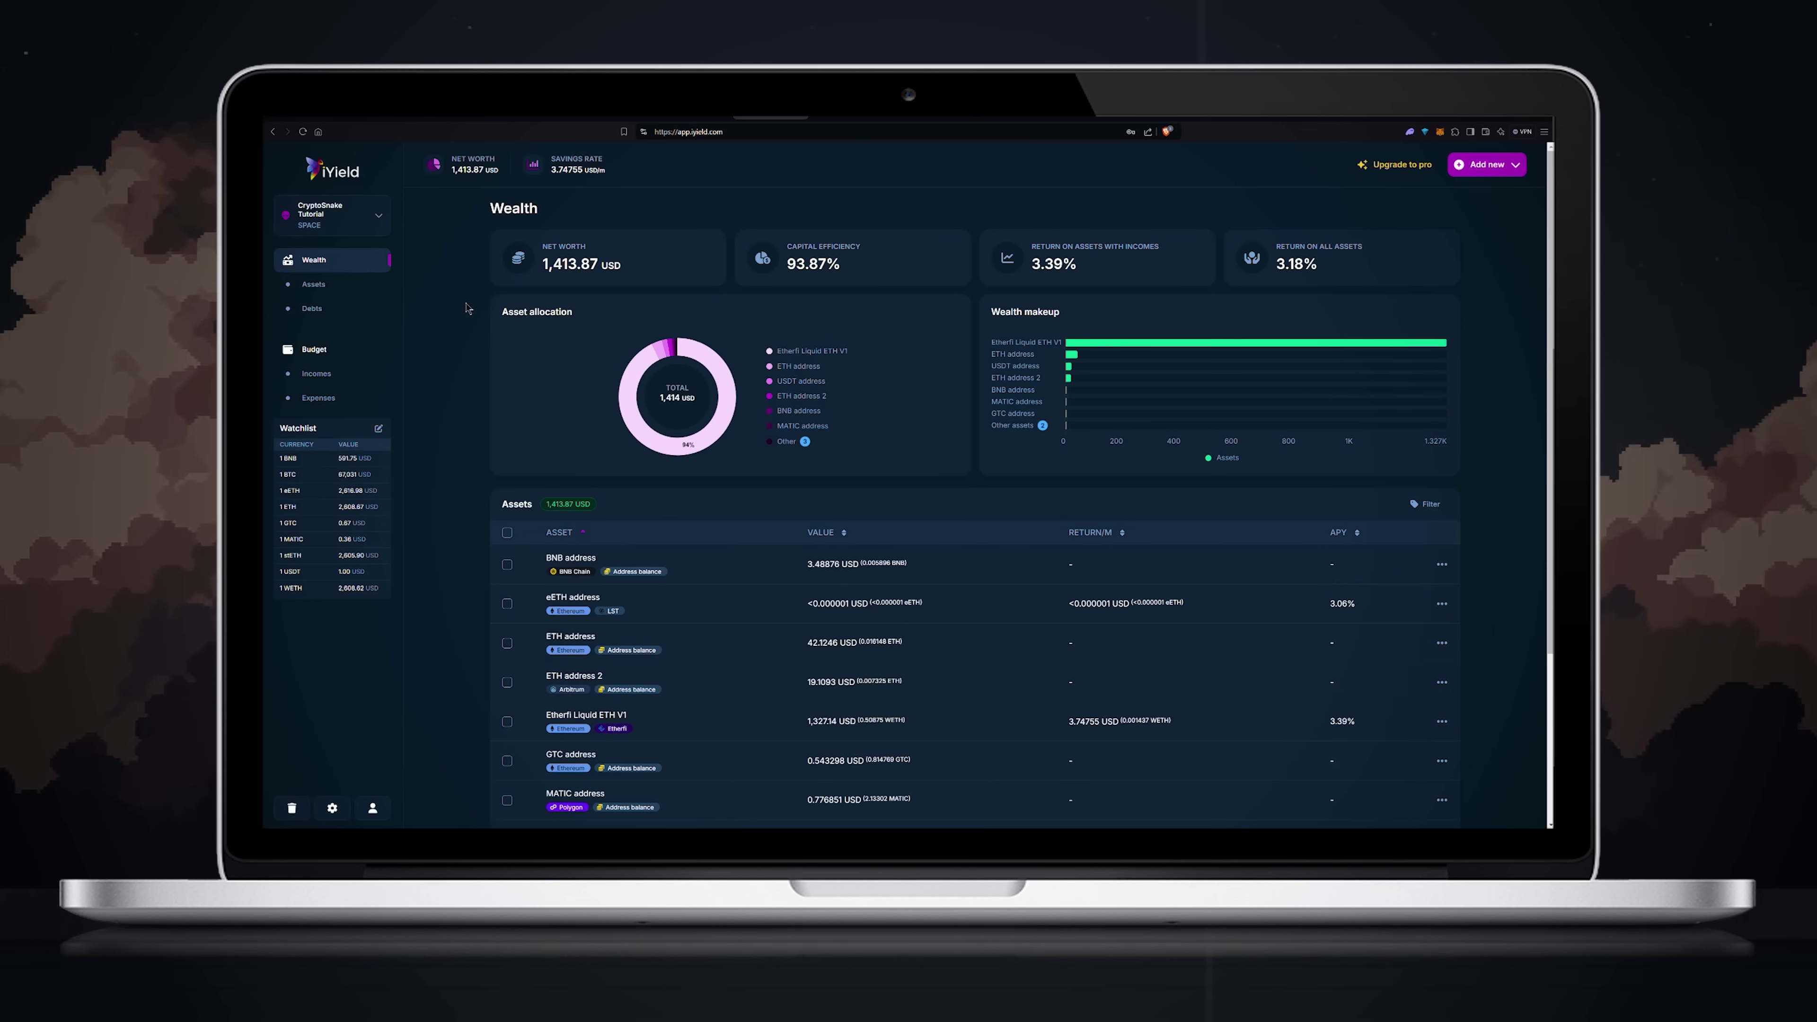
{"action": "scroll", "coordinate": [467, 309], "scroll_direction": "down", "scroll_amount": 2}
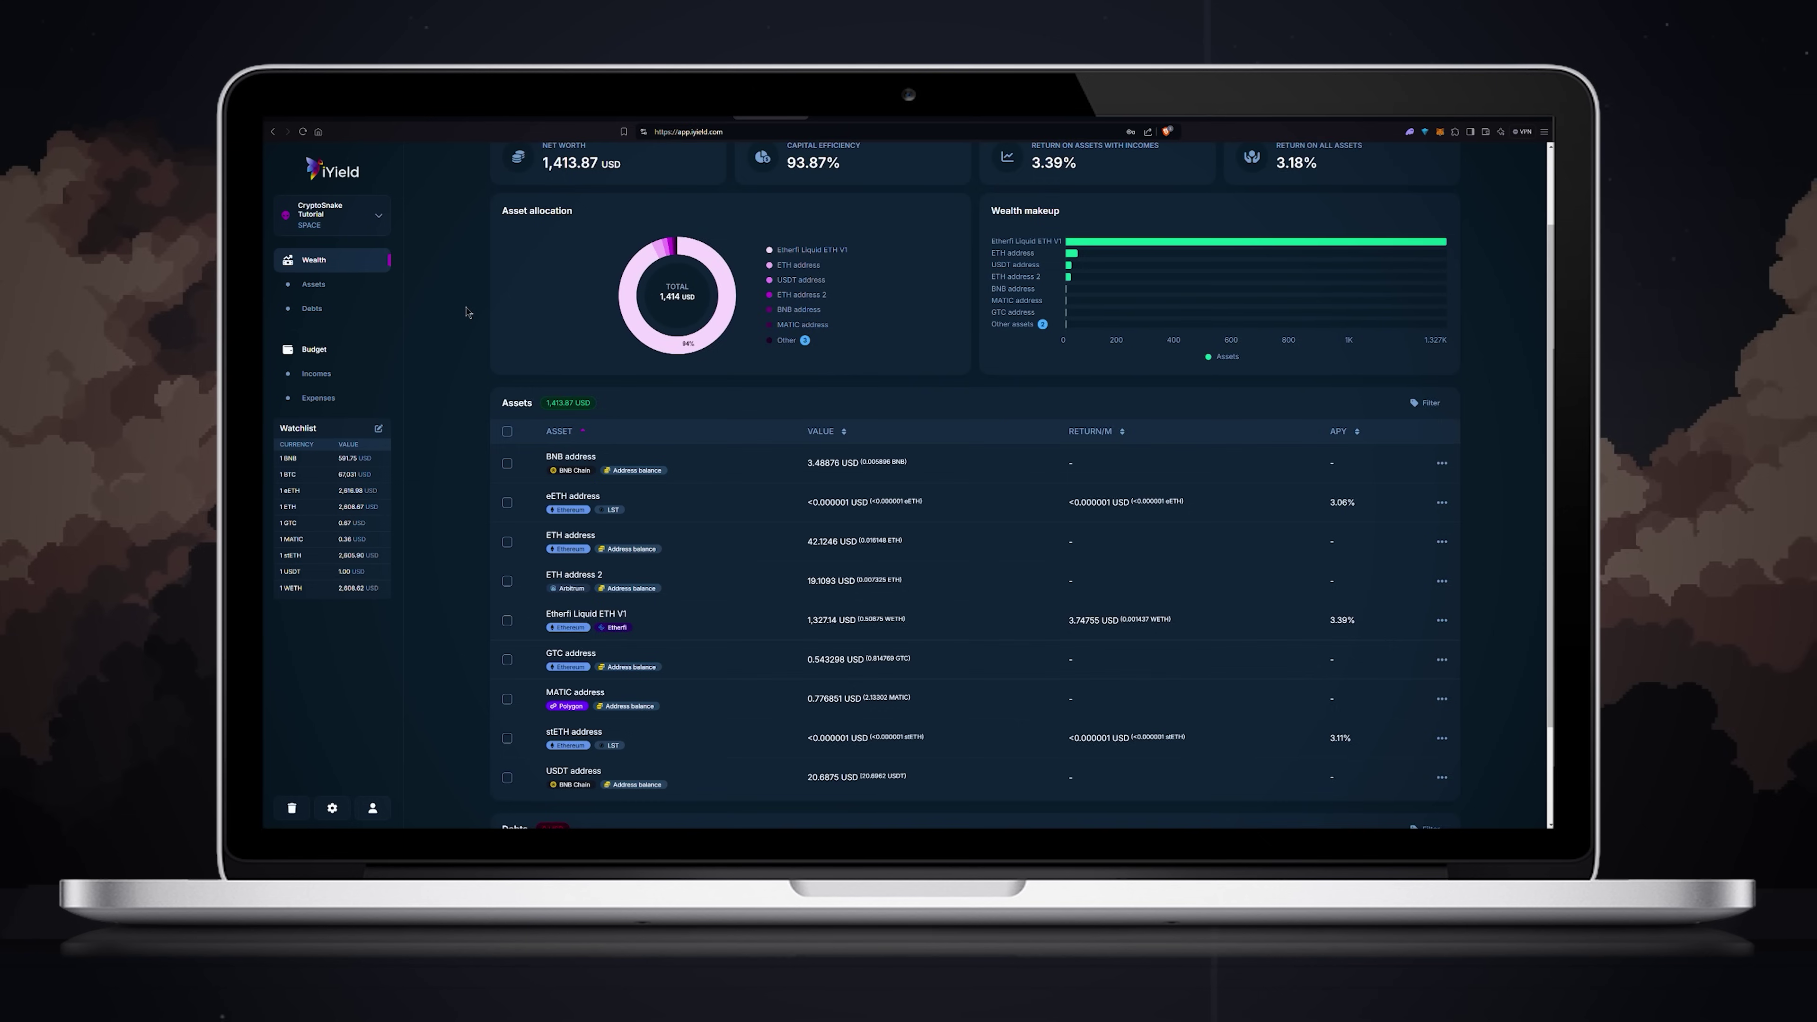
{"action": "scroll", "coordinate": [467, 309], "scroll_direction": "down", "scroll_amount": 3}
{"action": "scroll", "coordinate": [467, 310], "scroll_direction": "up", "scroll_amount": 2}
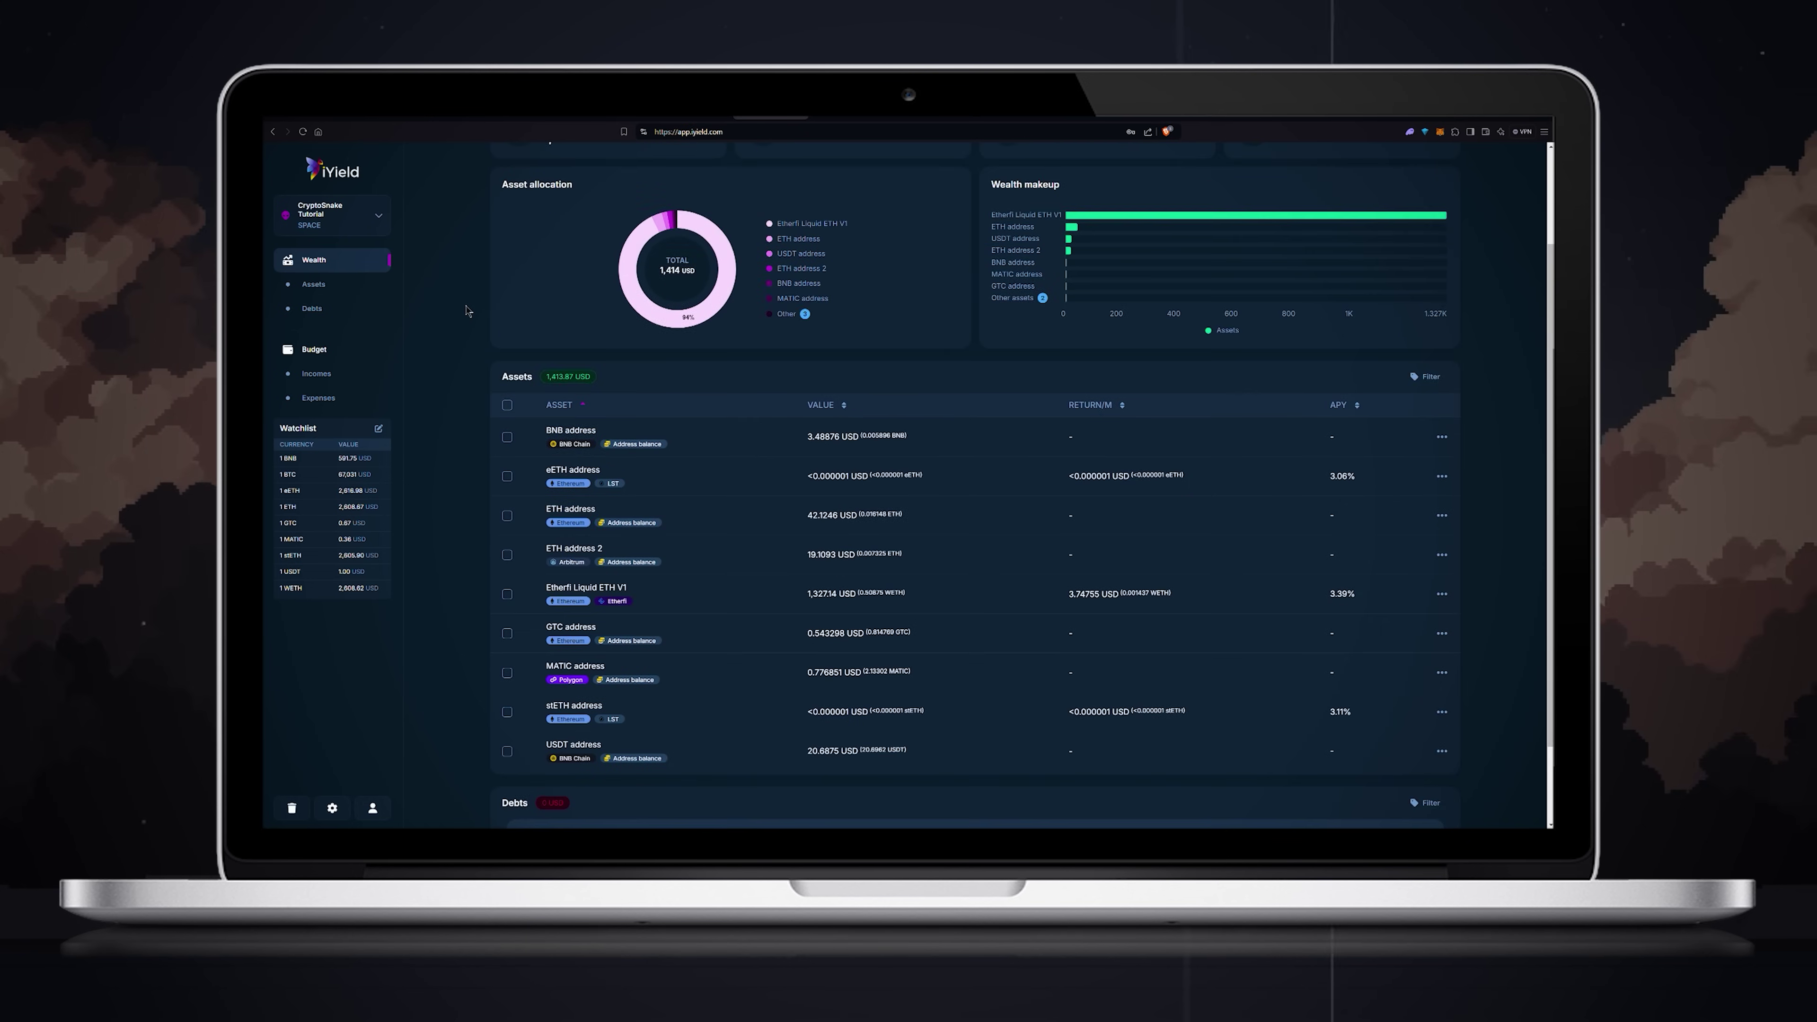
{"action": "scroll", "coordinate": [466, 310], "scroll_direction": "up", "scroll_amount": 4}
{"action": "left_click", "coordinate": [1489, 166]}
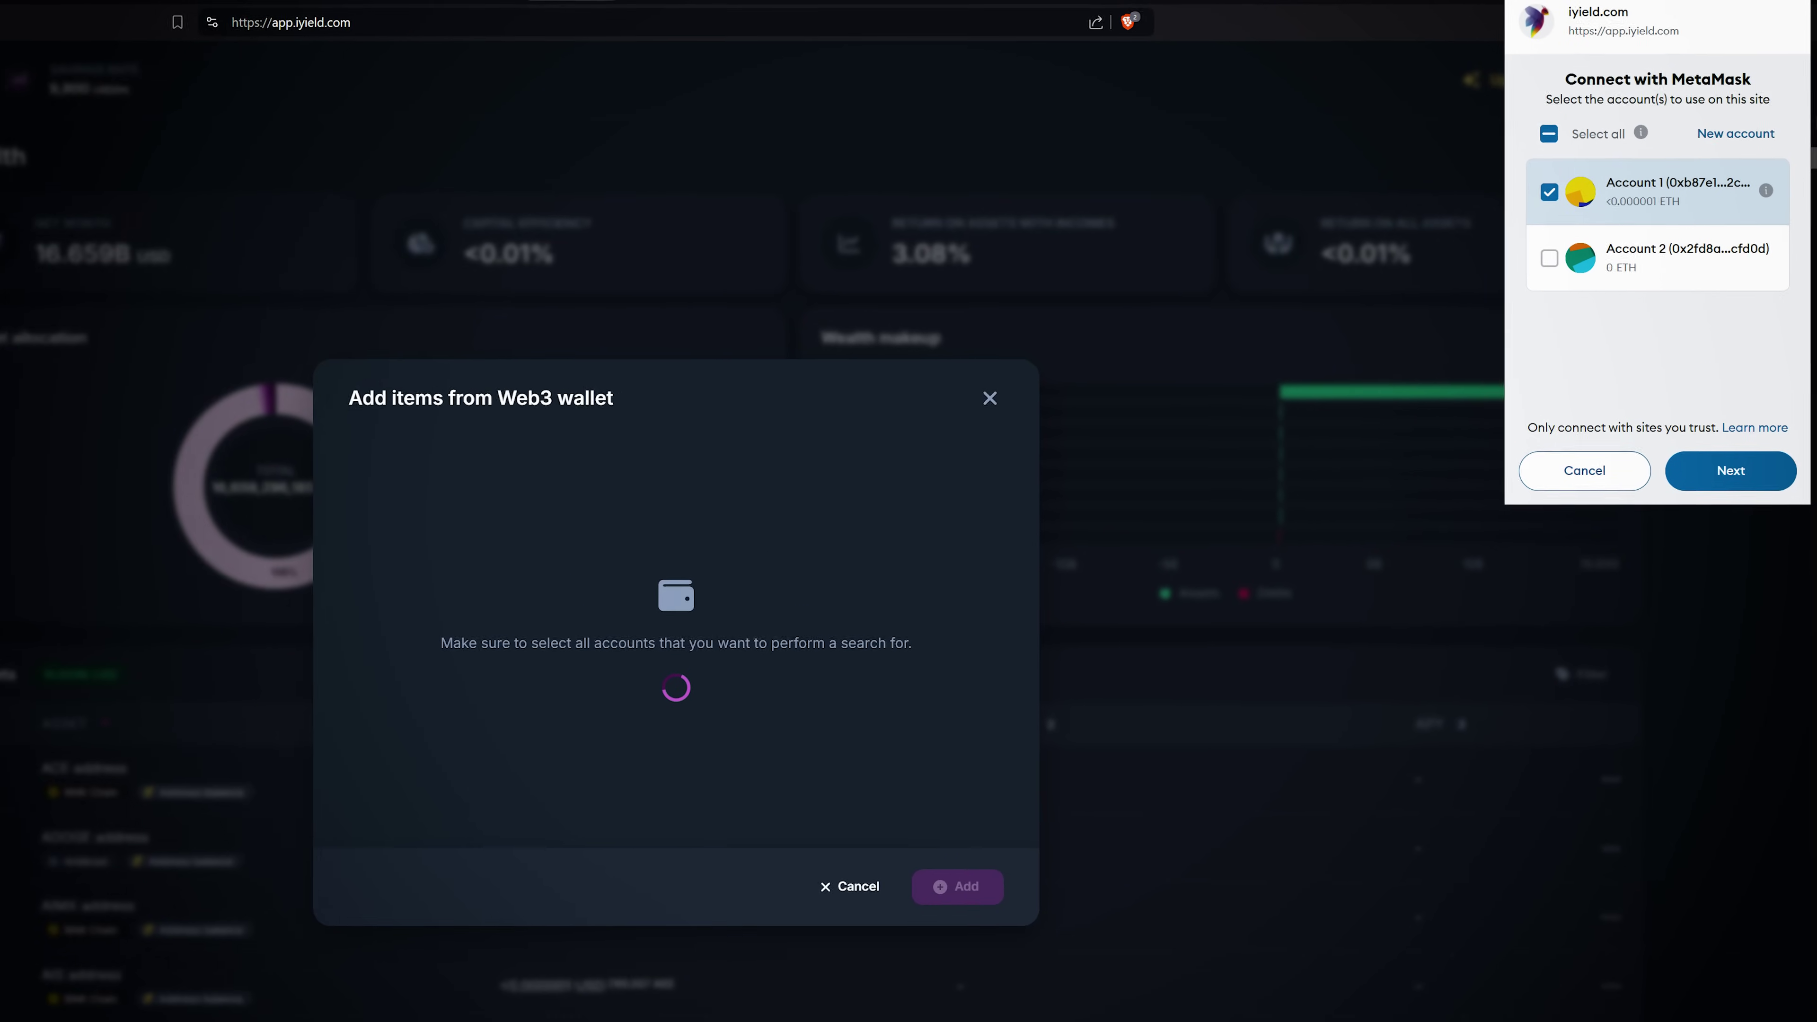
Step: Connect the MetaMask account and add its five assets, such as BNB address 2 and ETH address 3
{"action": "key", "text": "Return"}
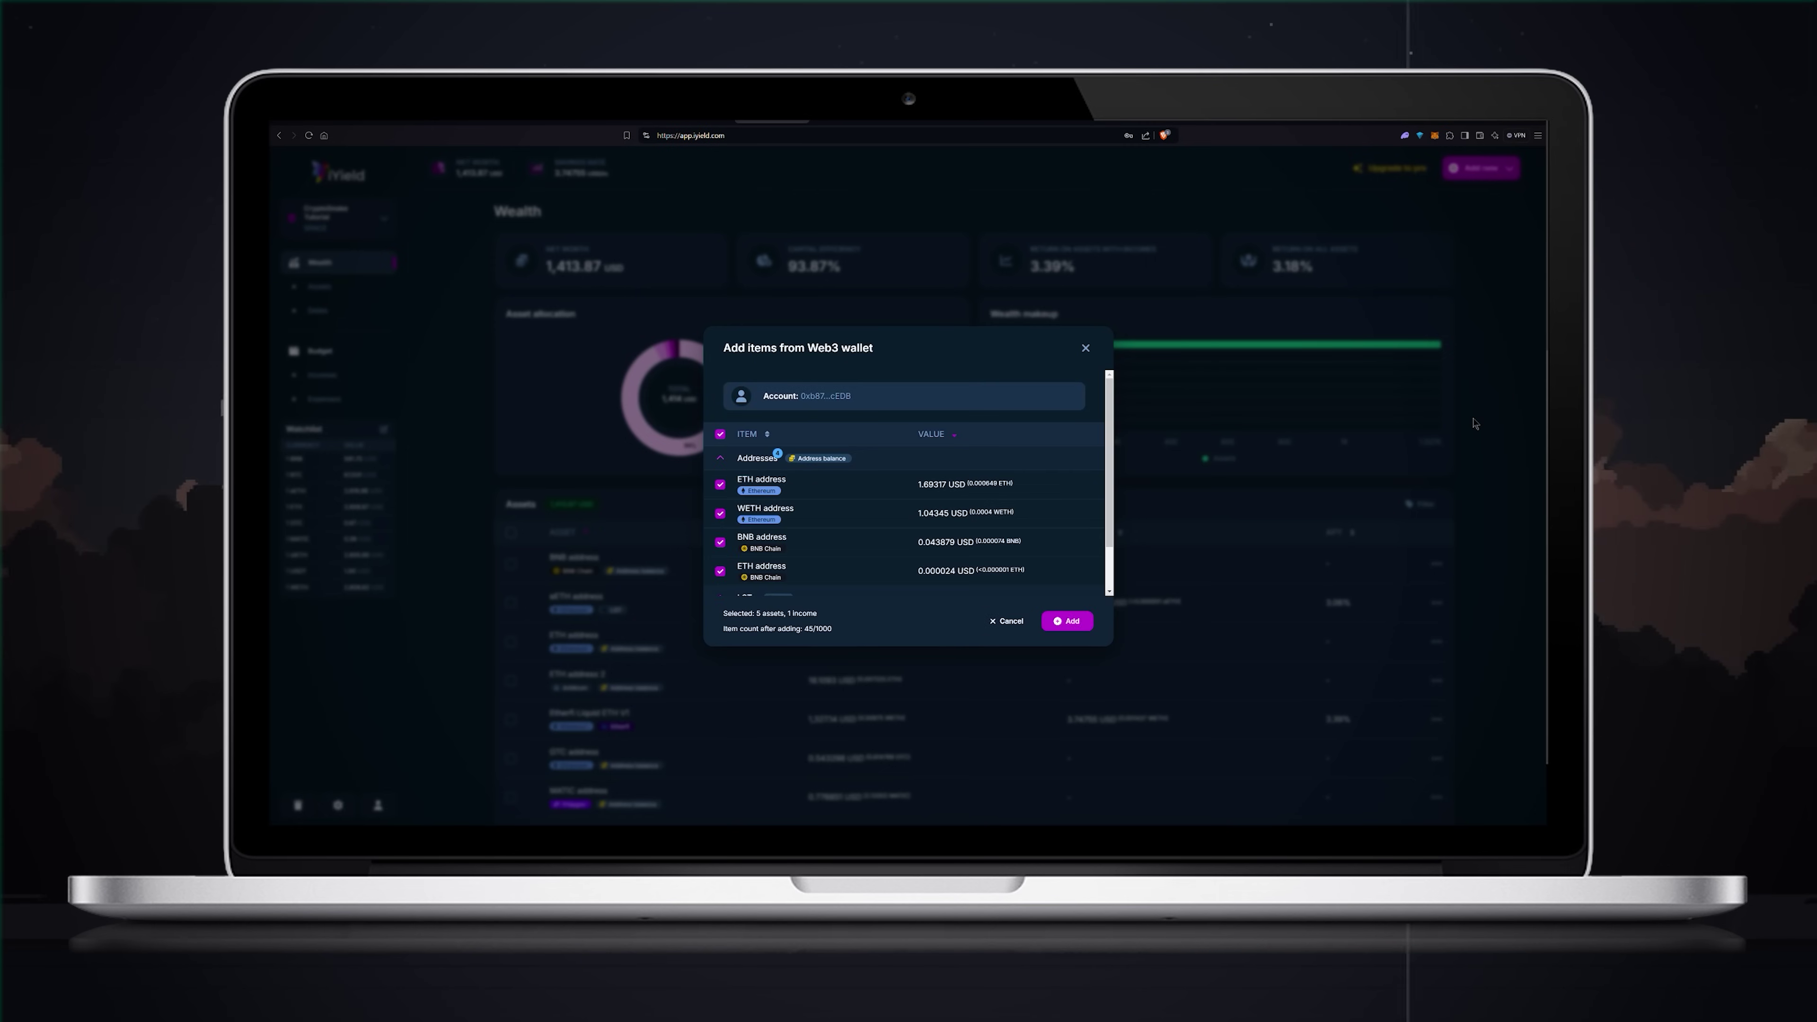
{"action": "scroll", "coordinate": [1050, 484], "scroll_direction": "down", "scroll_amount": 1}
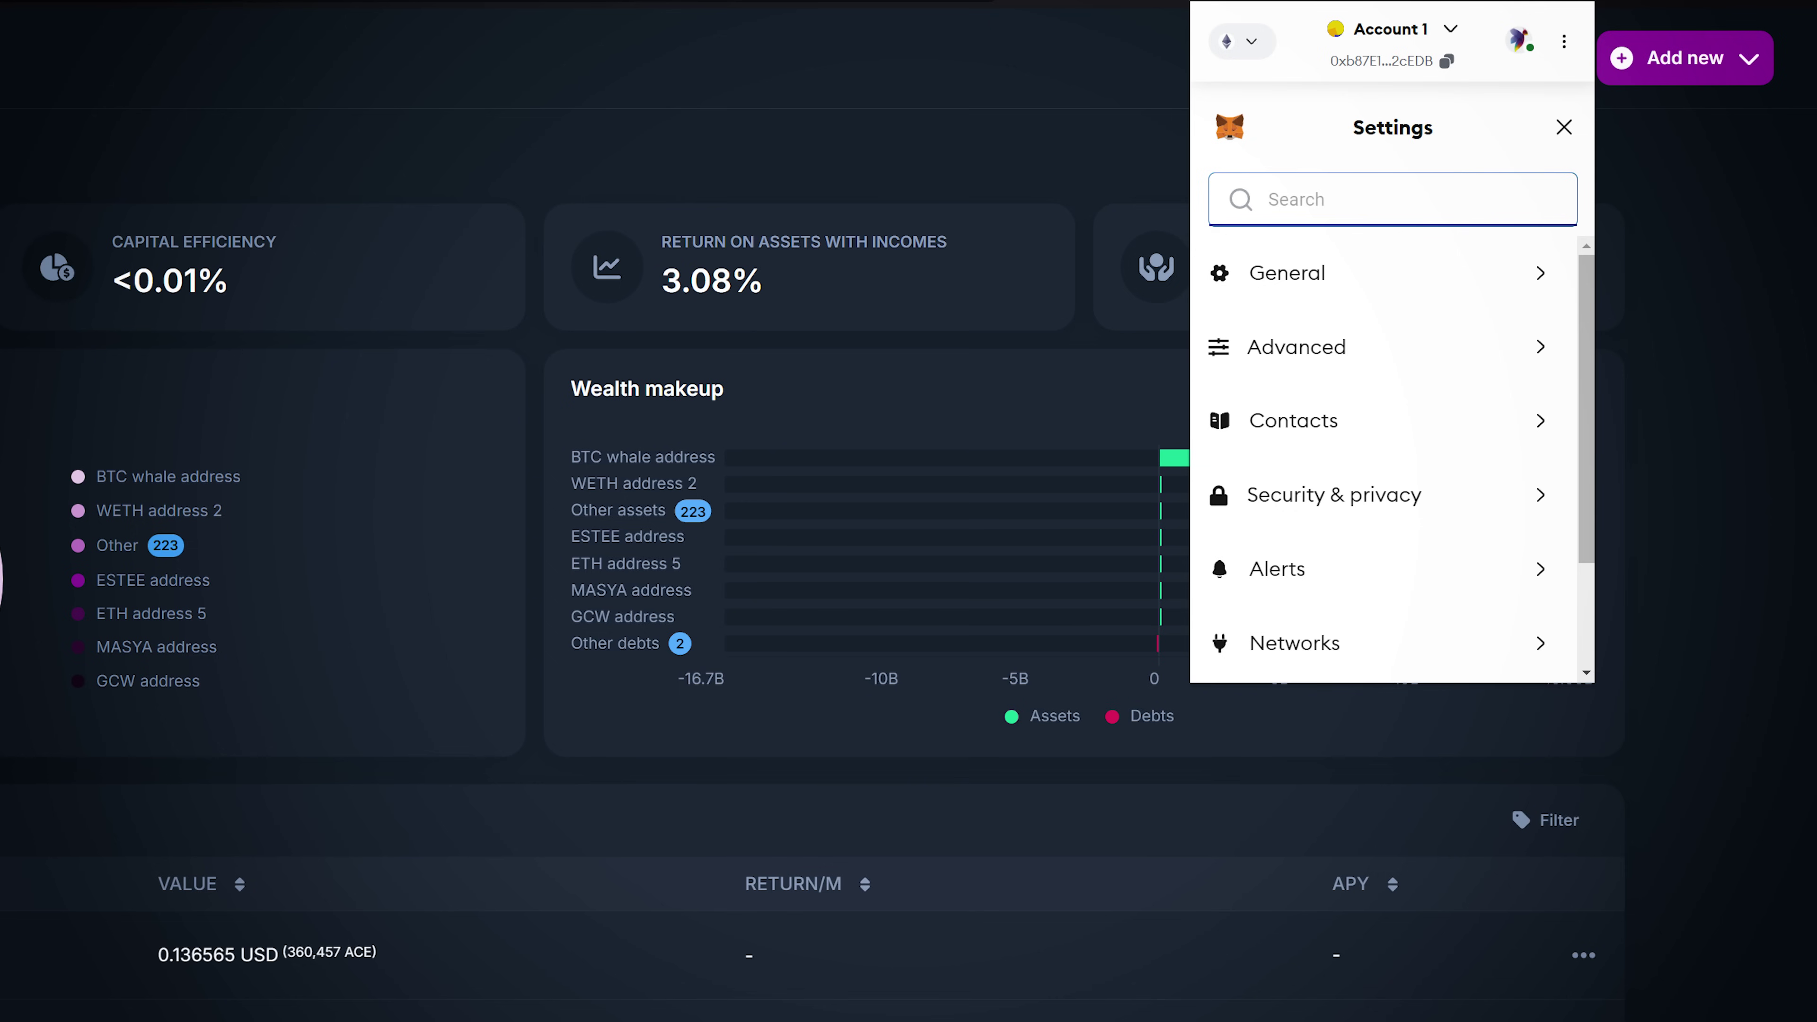
Step: Disconnect all MetaMask accounts from app.iyield.com, then return to iYield's Add new choices
{"action": "left_click", "coordinate": [1564, 41]}
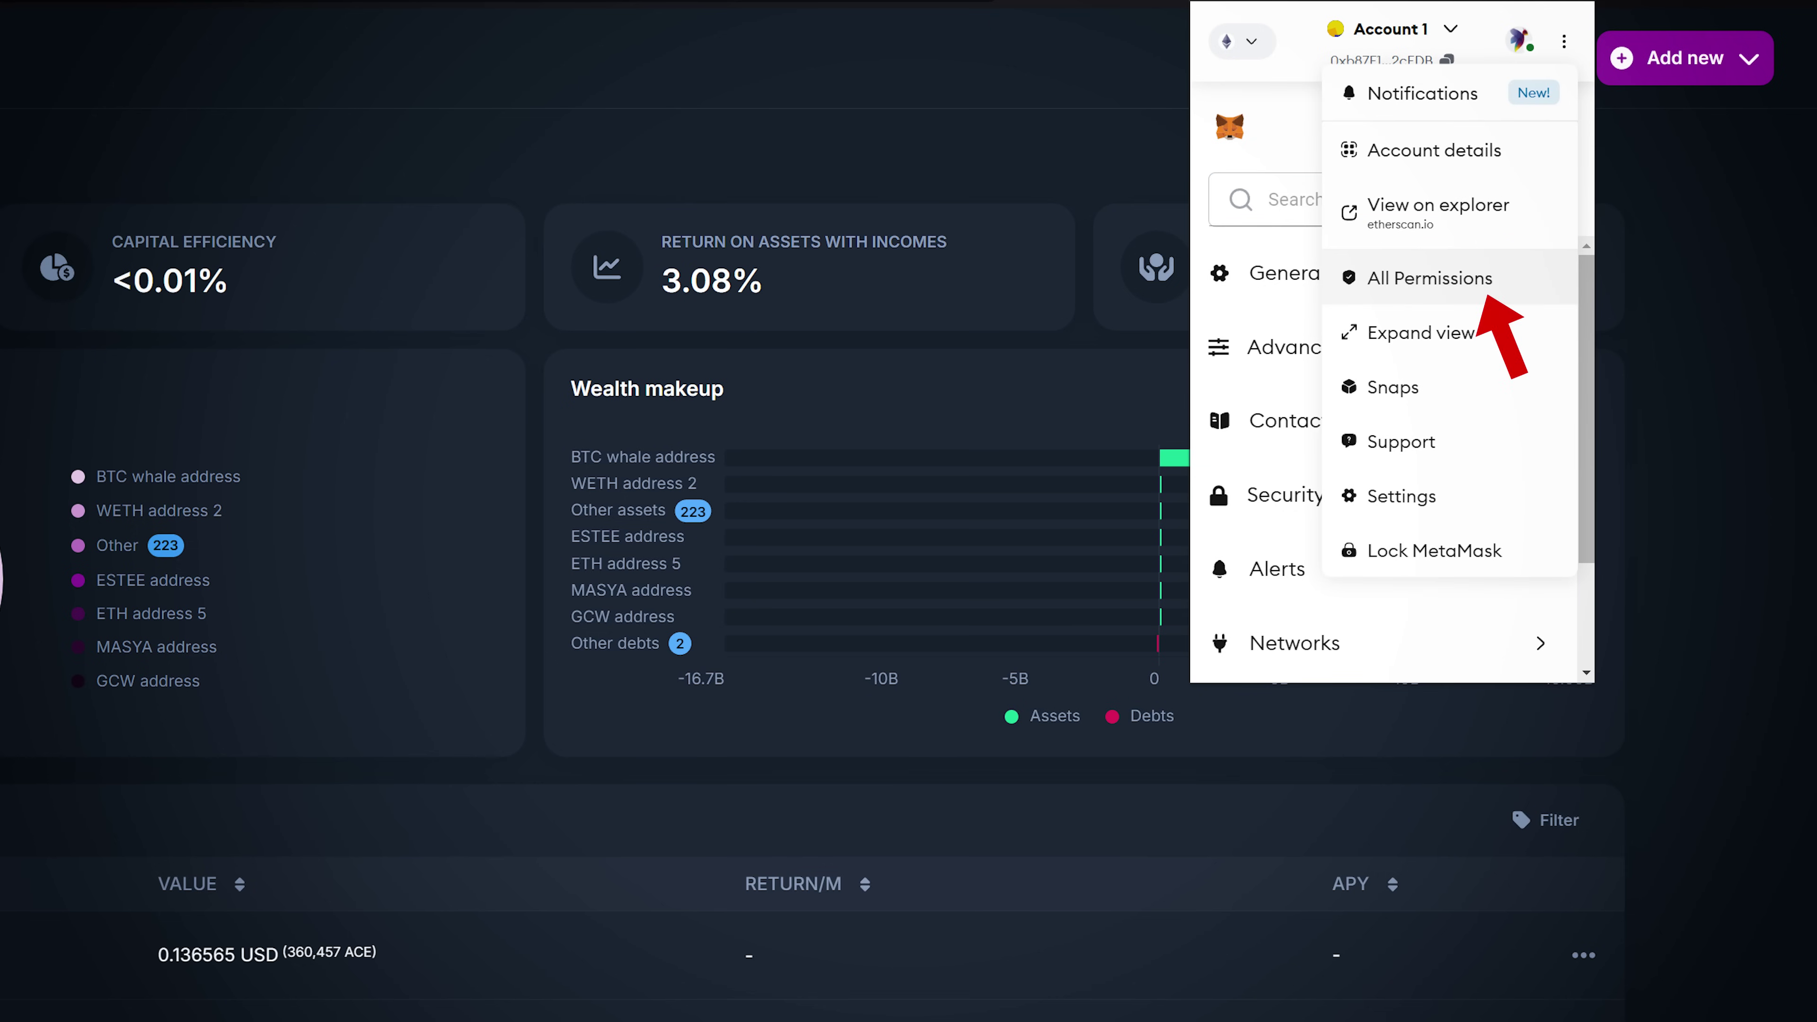
{"action": "left_click", "coordinate": [1430, 278]}
{"action": "left_click", "coordinate": [1317, 626]}
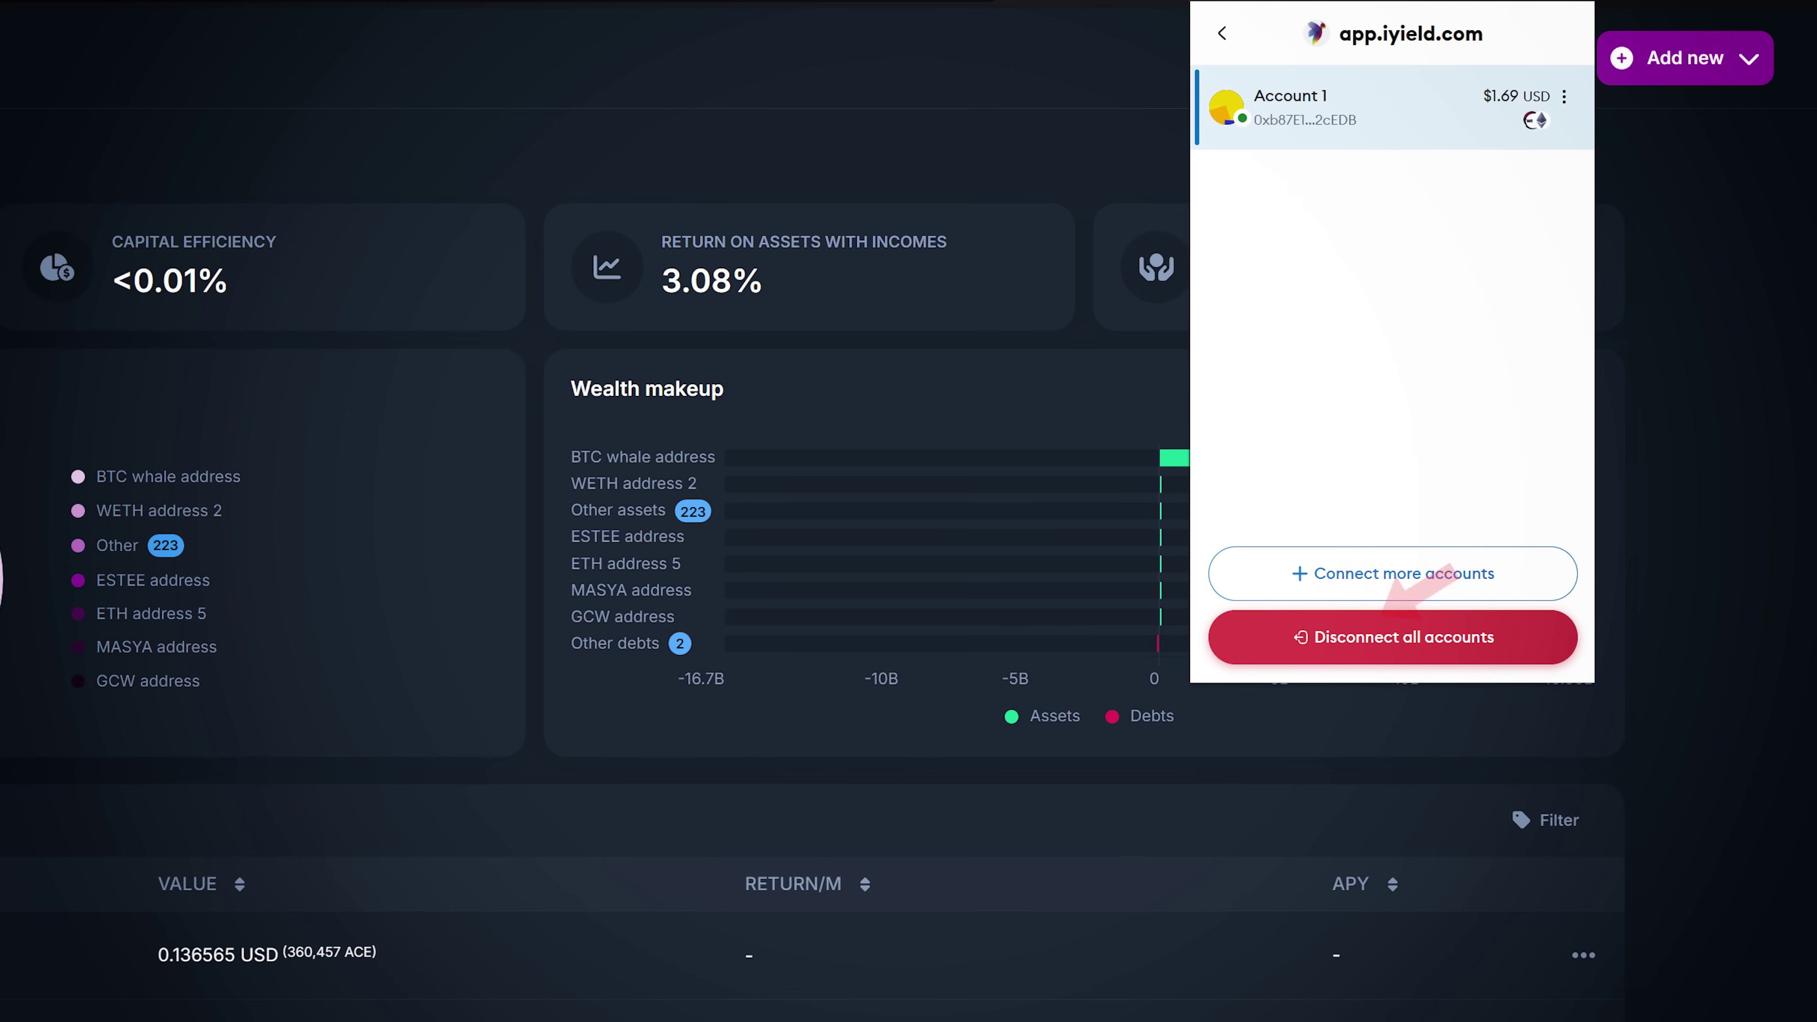
{"action": "left_click", "coordinate": [1392, 637]}
{"action": "left_click", "coordinate": [1392, 198]}
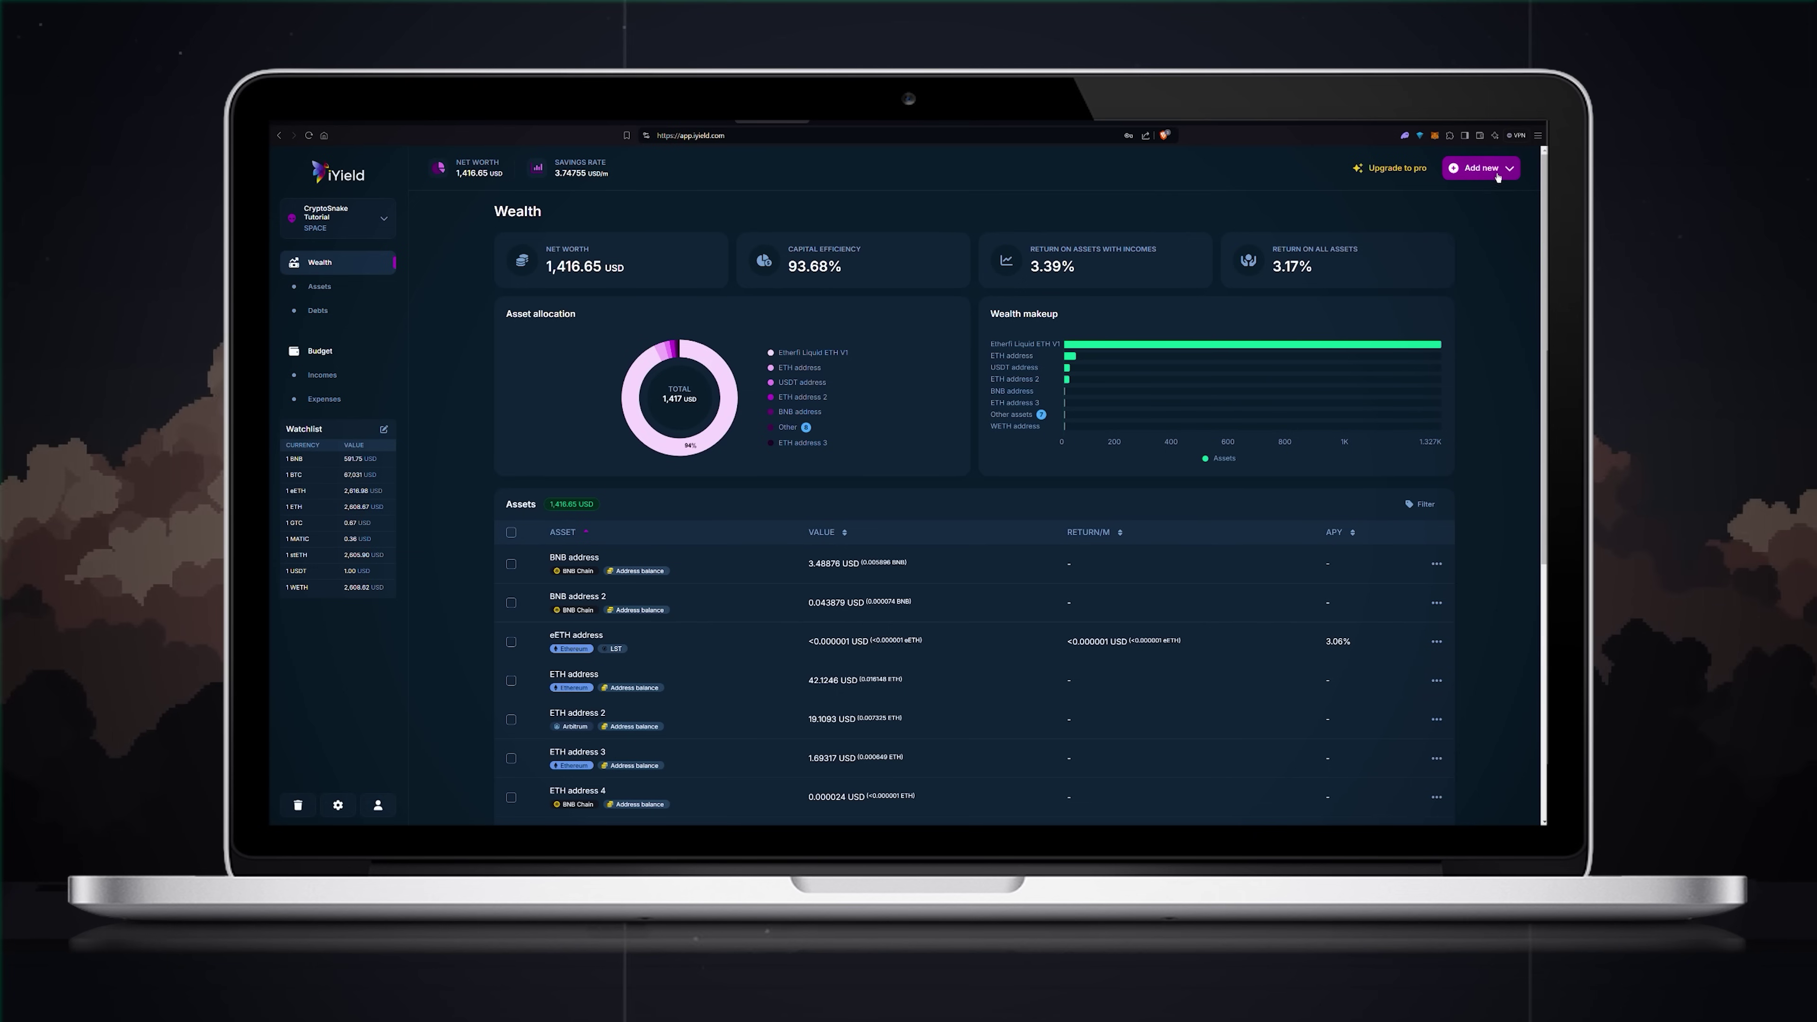
{"action": "left_click", "coordinate": [1480, 168]}
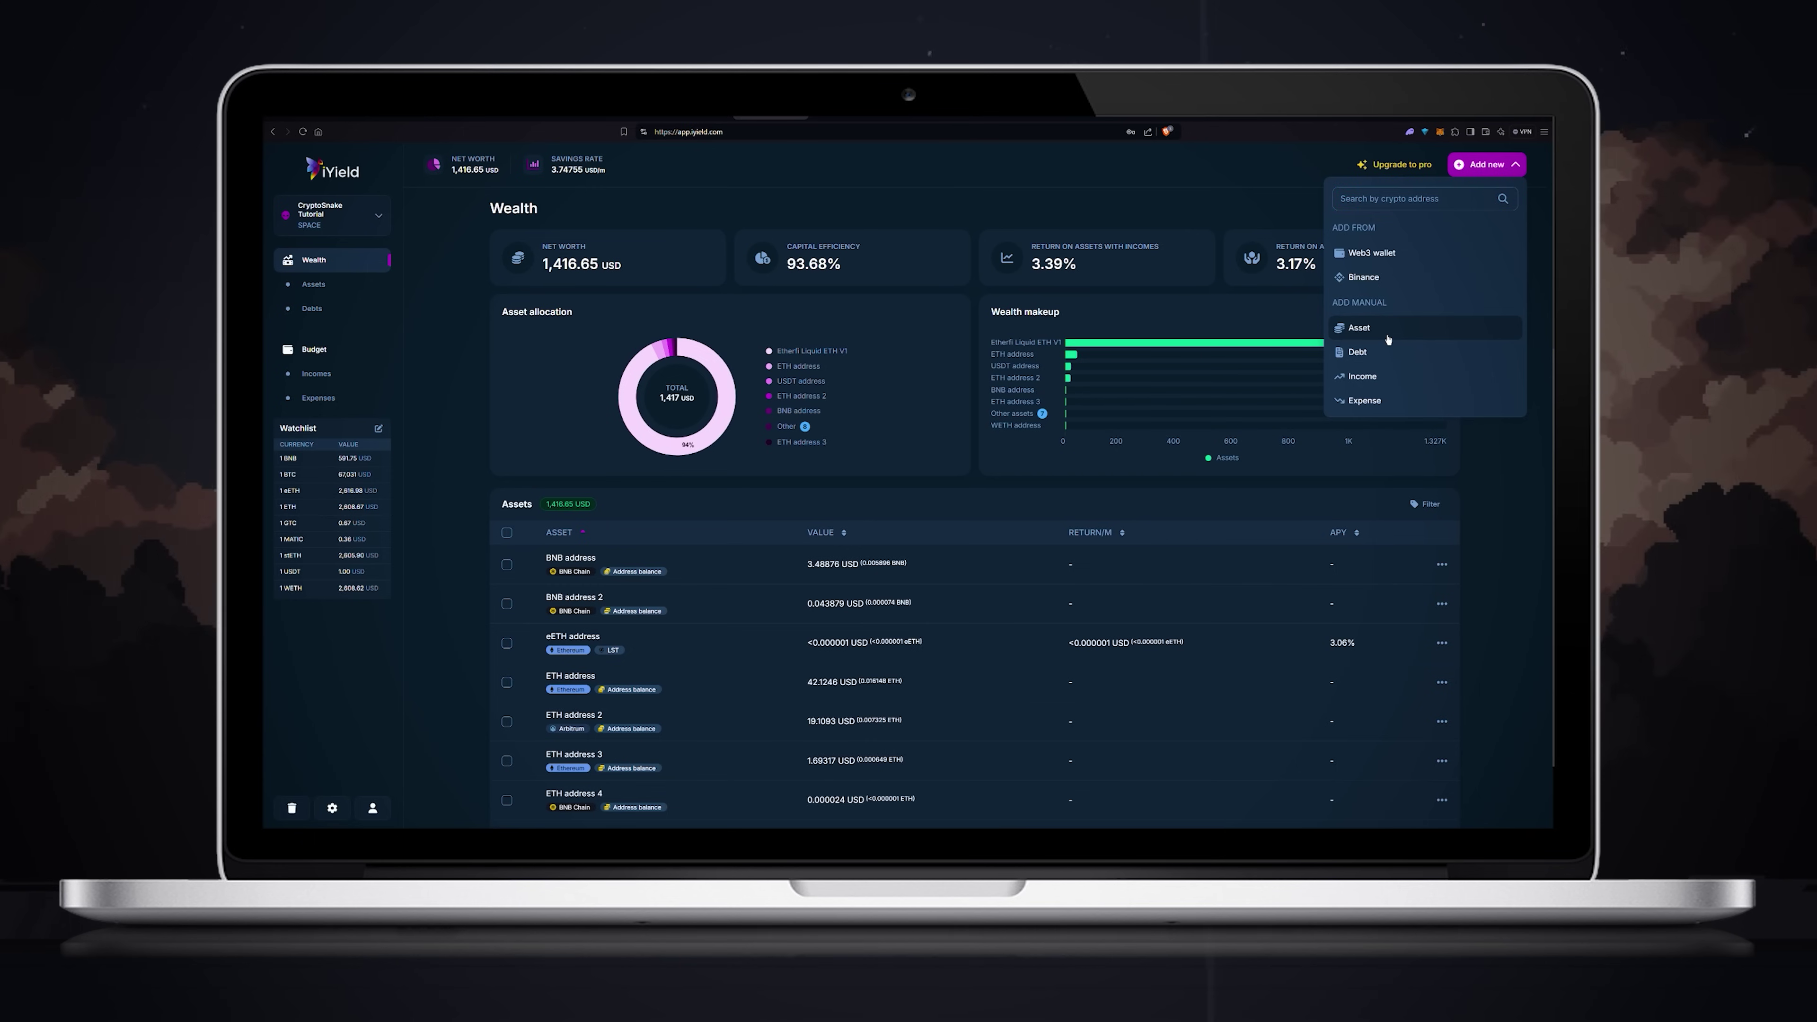
Step: Add a manual Cash asset of 100,000 USD tagged Fiat
{"action": "left_click", "coordinate": [1359, 328]}
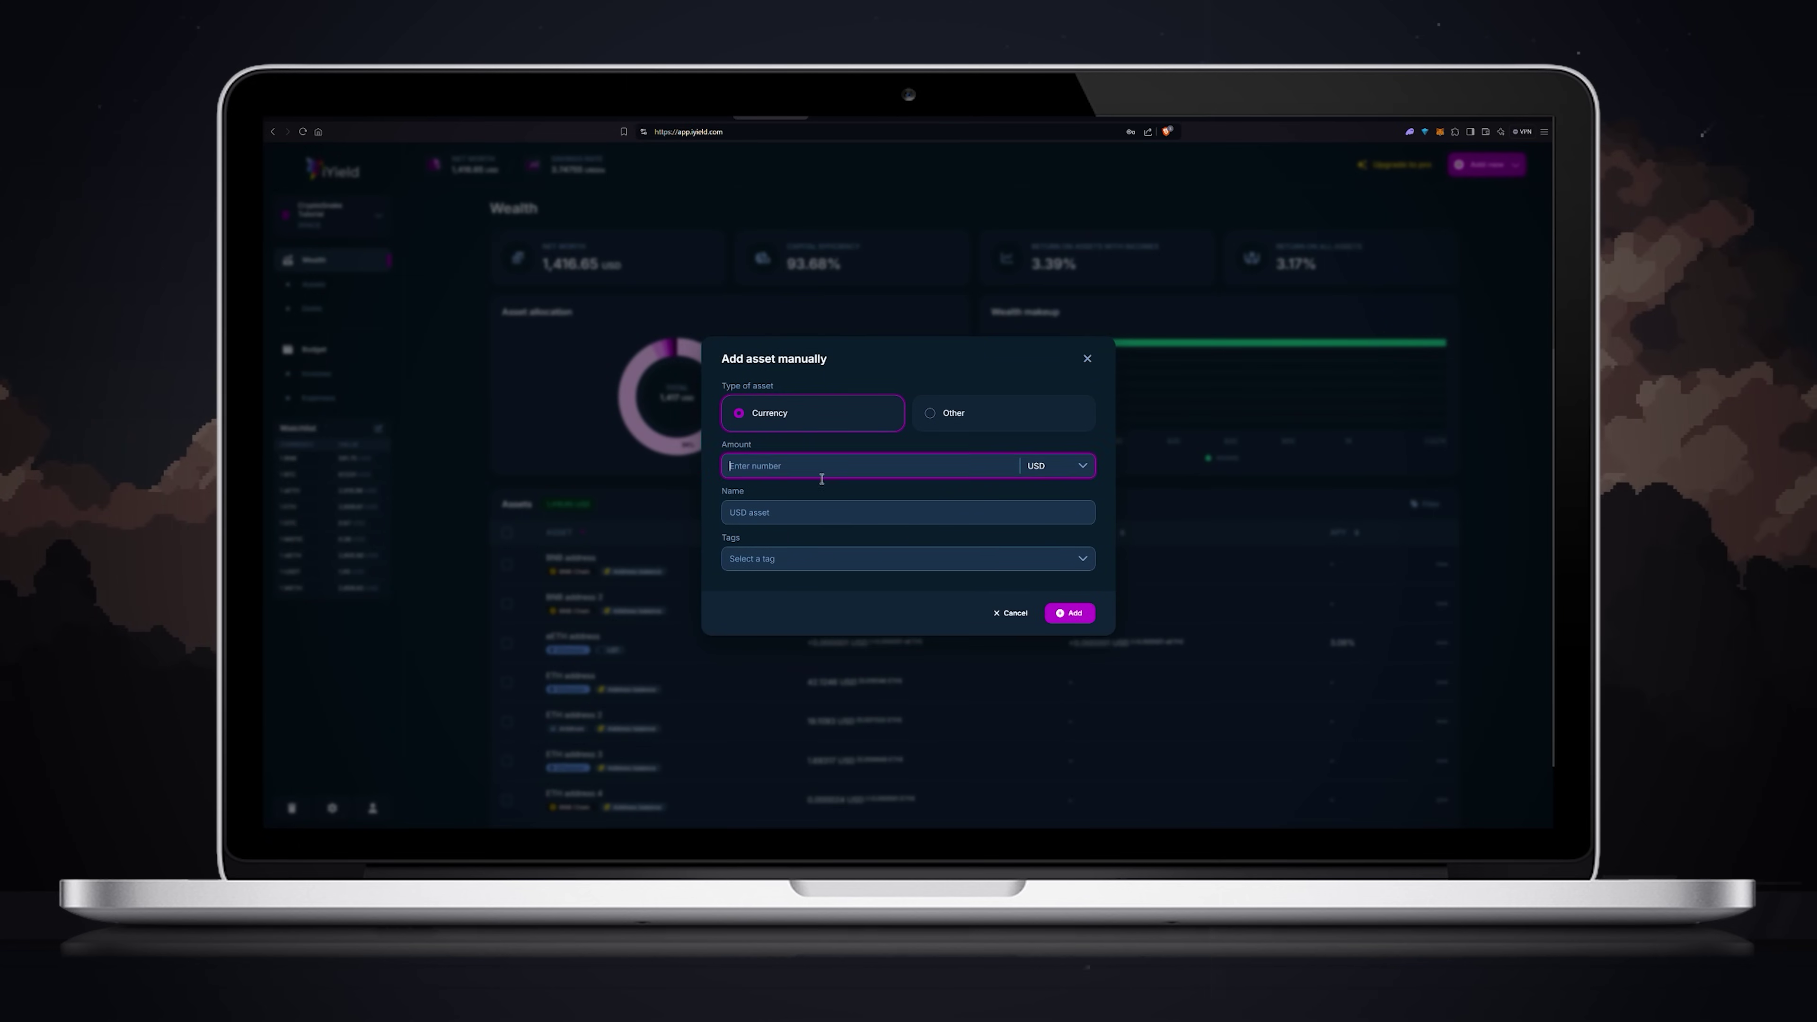
{"action": "left_click", "coordinate": [787, 558]}
{"action": "left_click", "coordinate": [762, 632]}
{"action": "left_click", "coordinate": [1081, 624]}
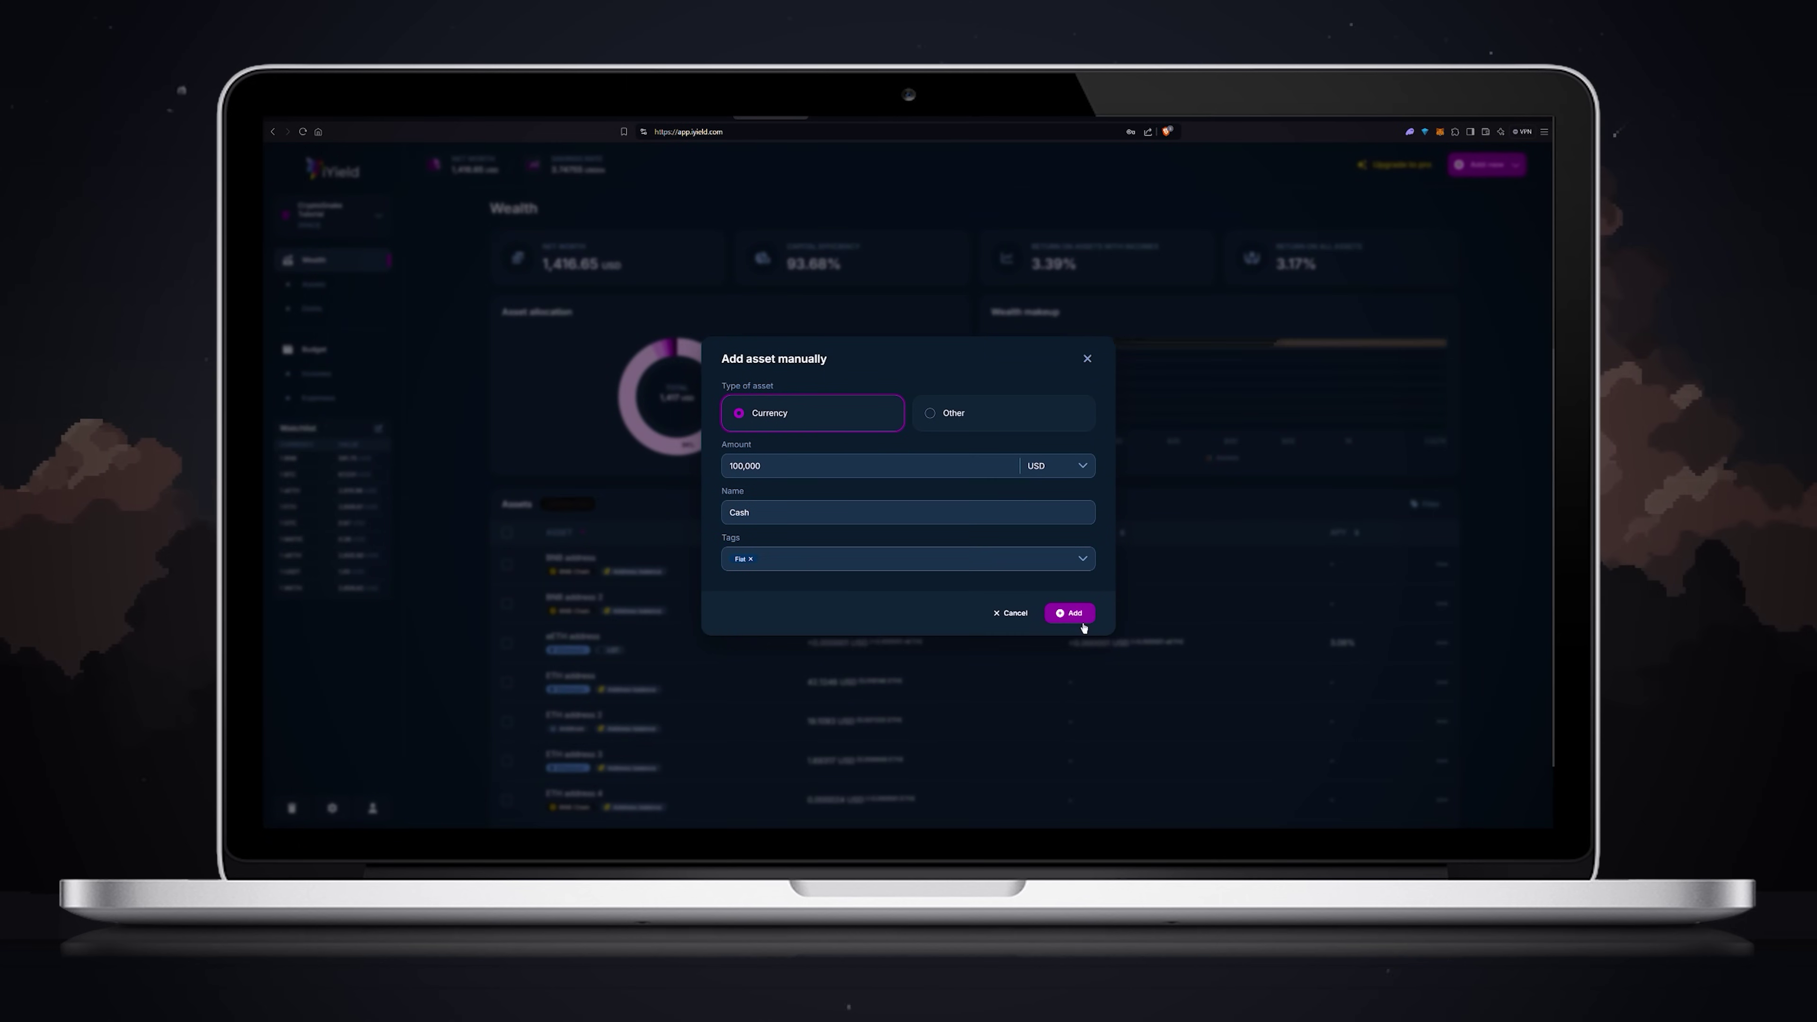
{"action": "left_click", "coordinate": [1087, 382]}
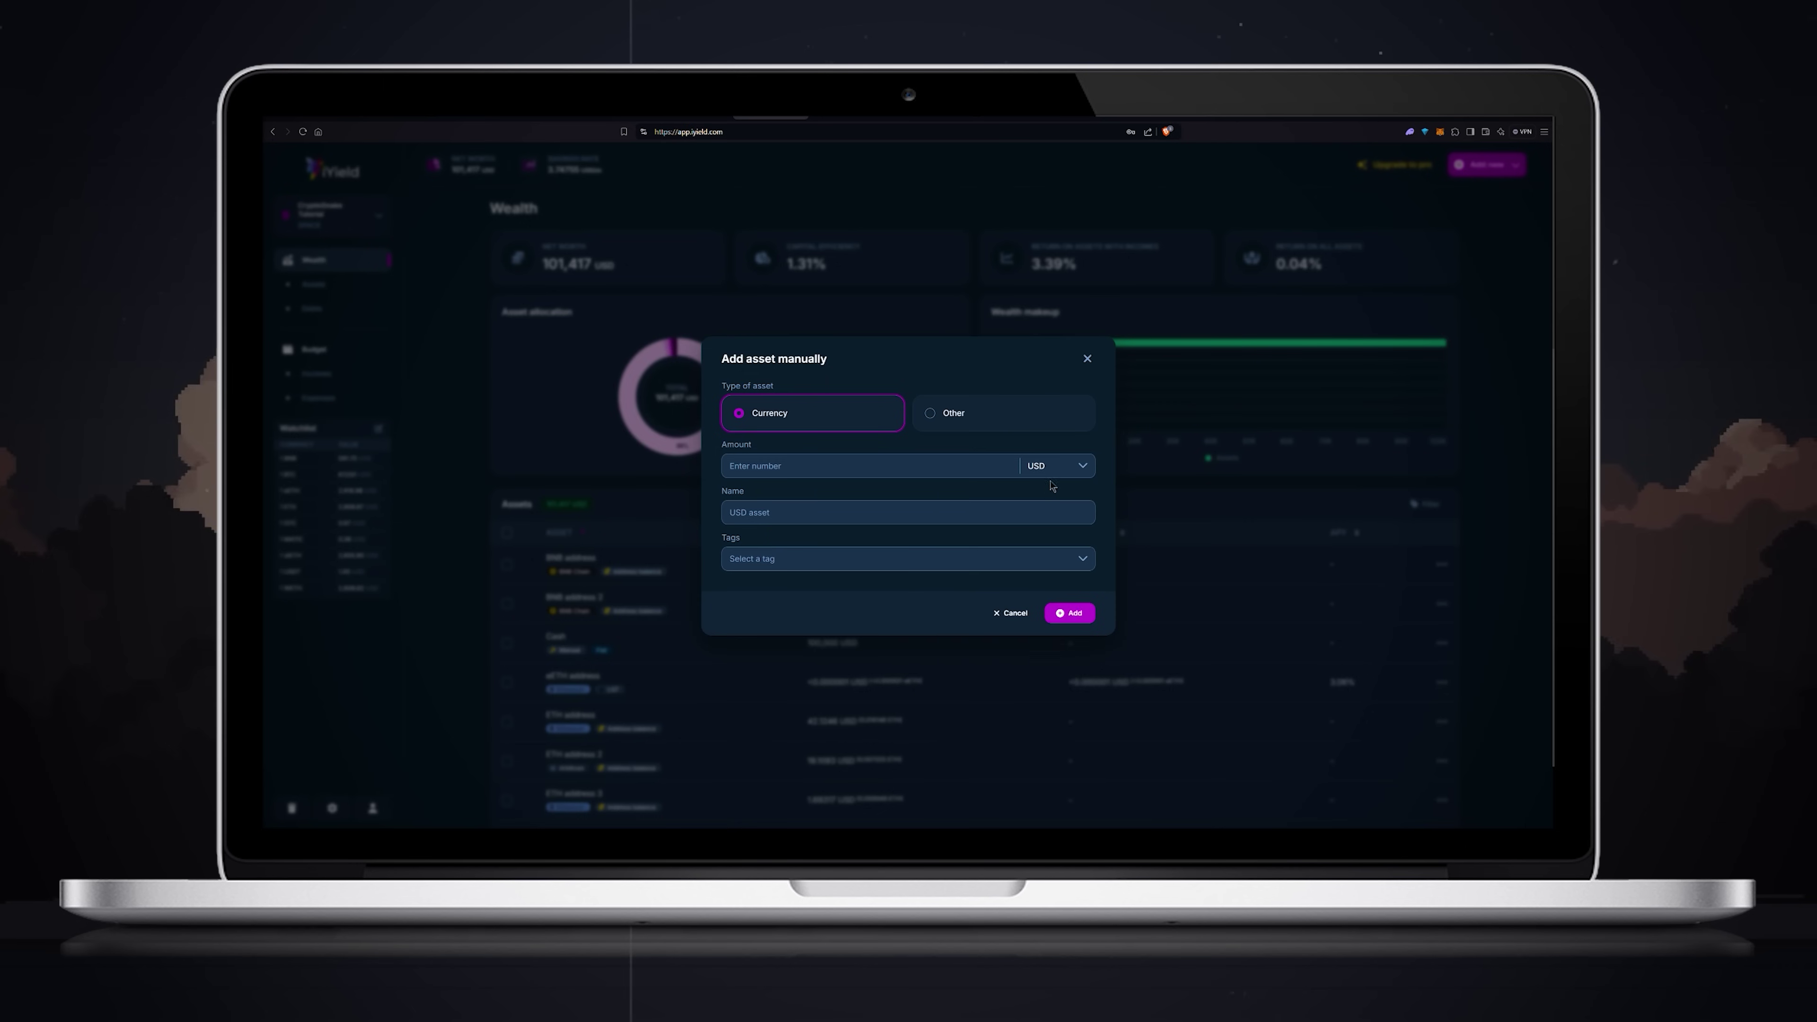
{"action": "left_click", "coordinate": [1069, 466]}
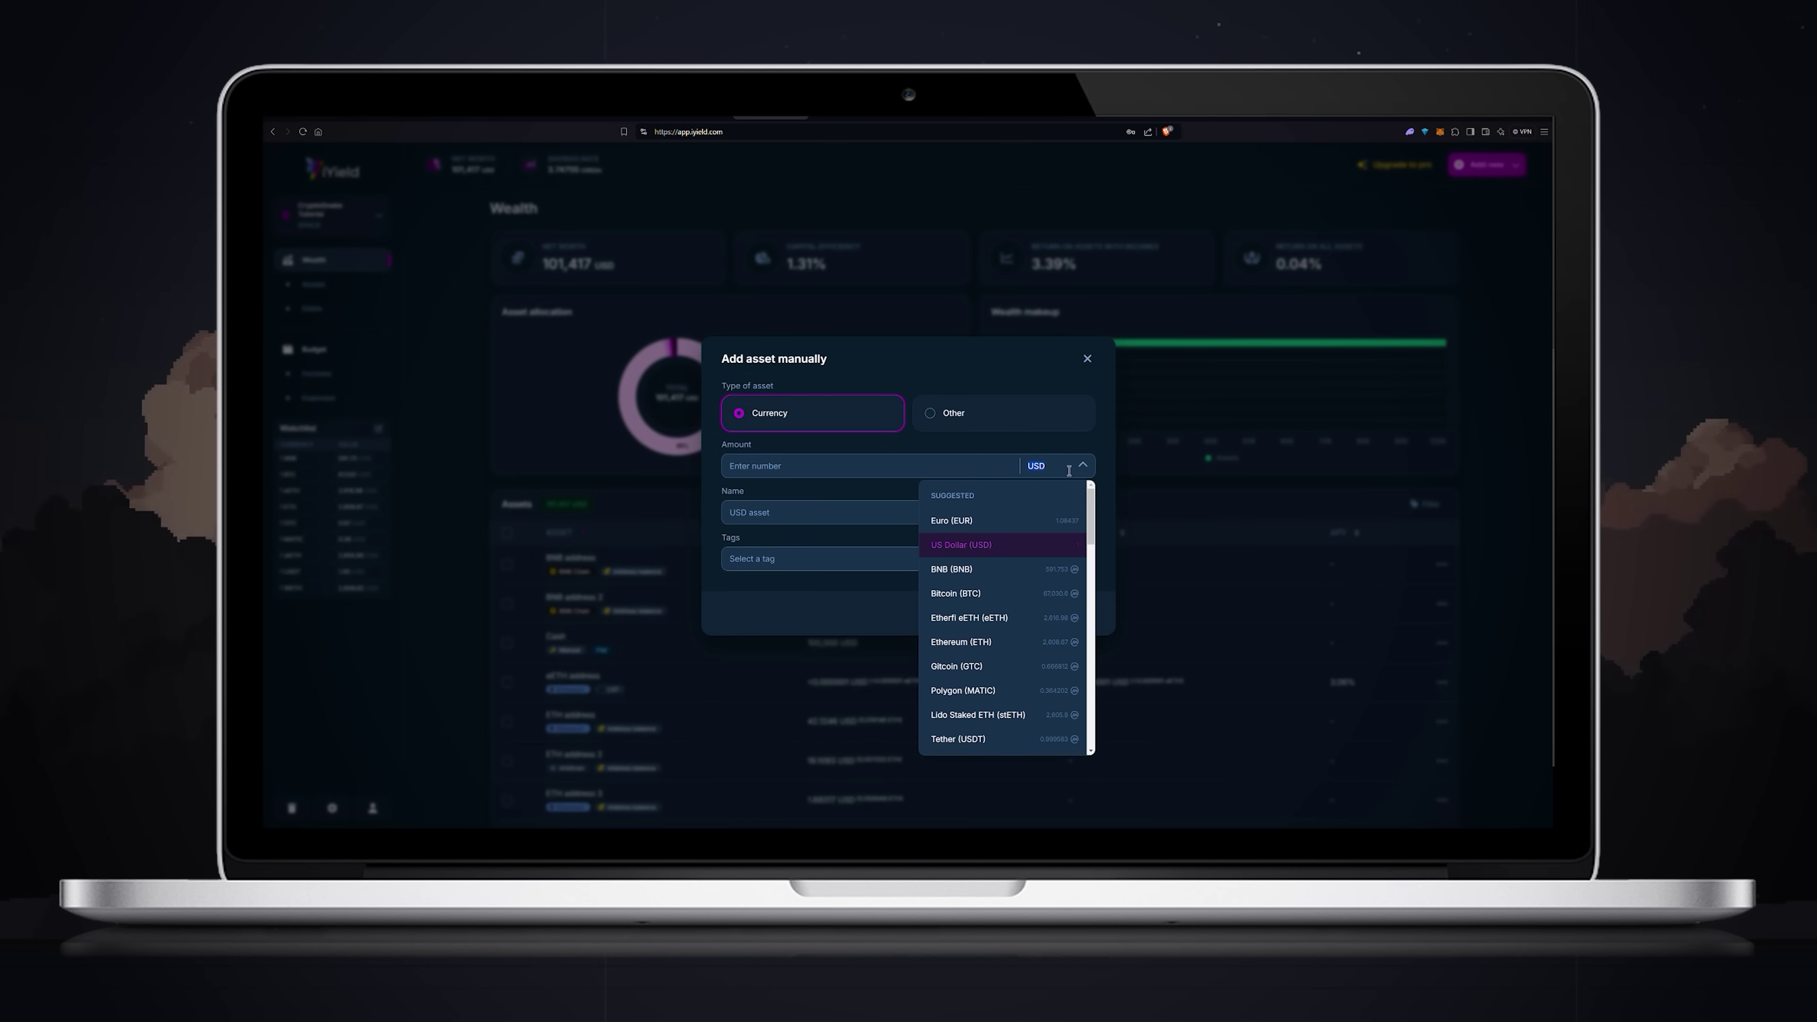
Step: Add a manual 'BTC Trezor' asset of 1 BTC, tagged Trezor
{"action": "scroll", "coordinate": [1062, 545], "scroll_direction": "down", "scroll_amount": 10}
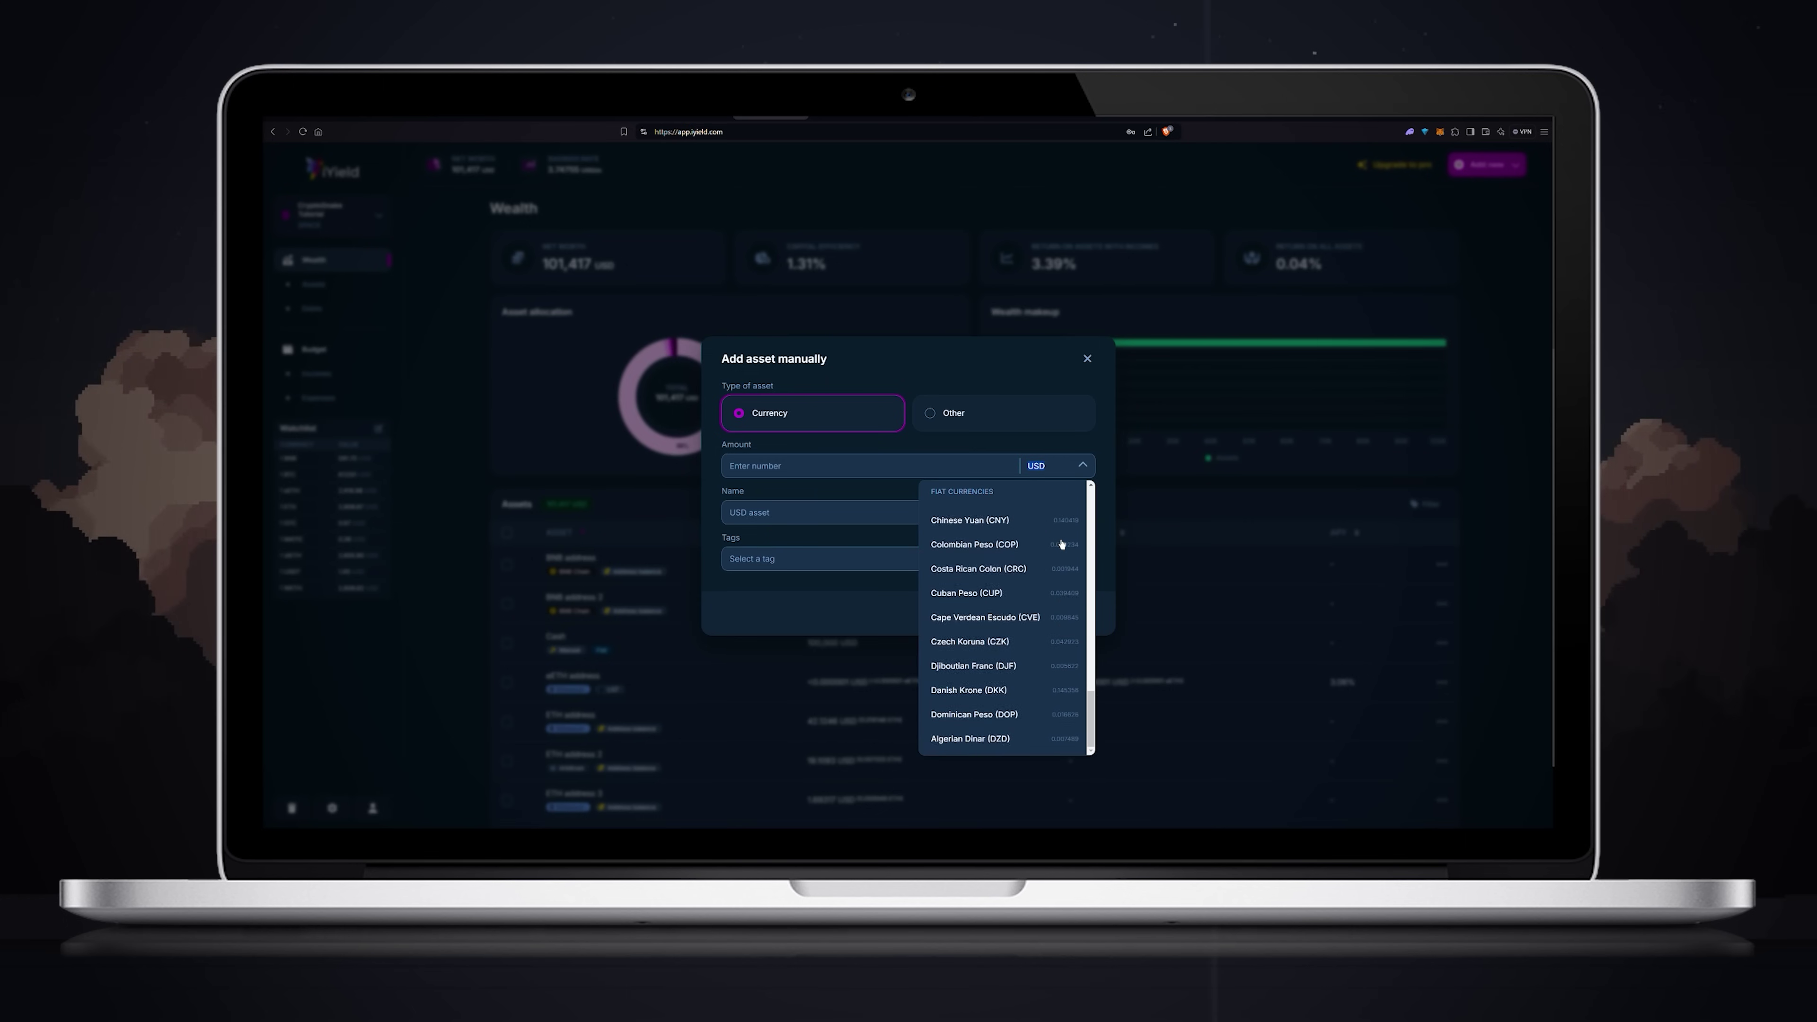
{"action": "scroll", "coordinate": [1062, 558], "scroll_direction": "down", "scroll_amount": 15}
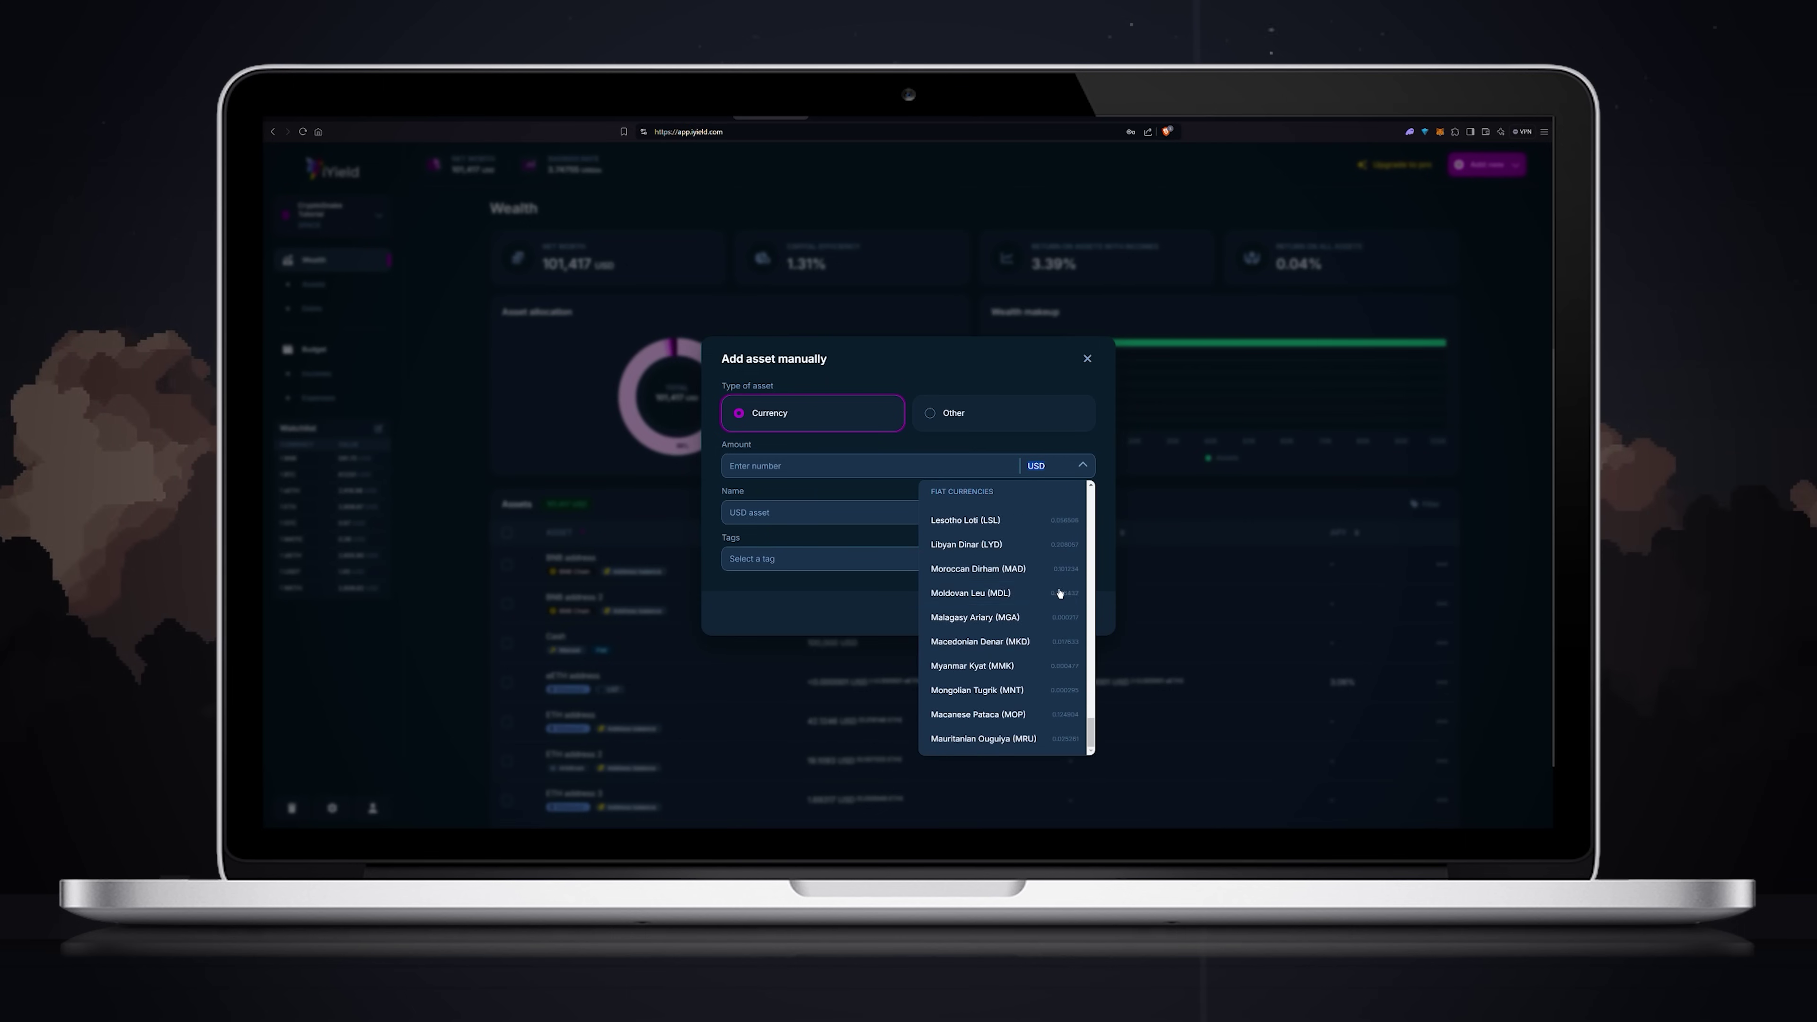
{"action": "scroll", "coordinate": [1060, 593], "scroll_direction": "down", "scroll_amount": 15}
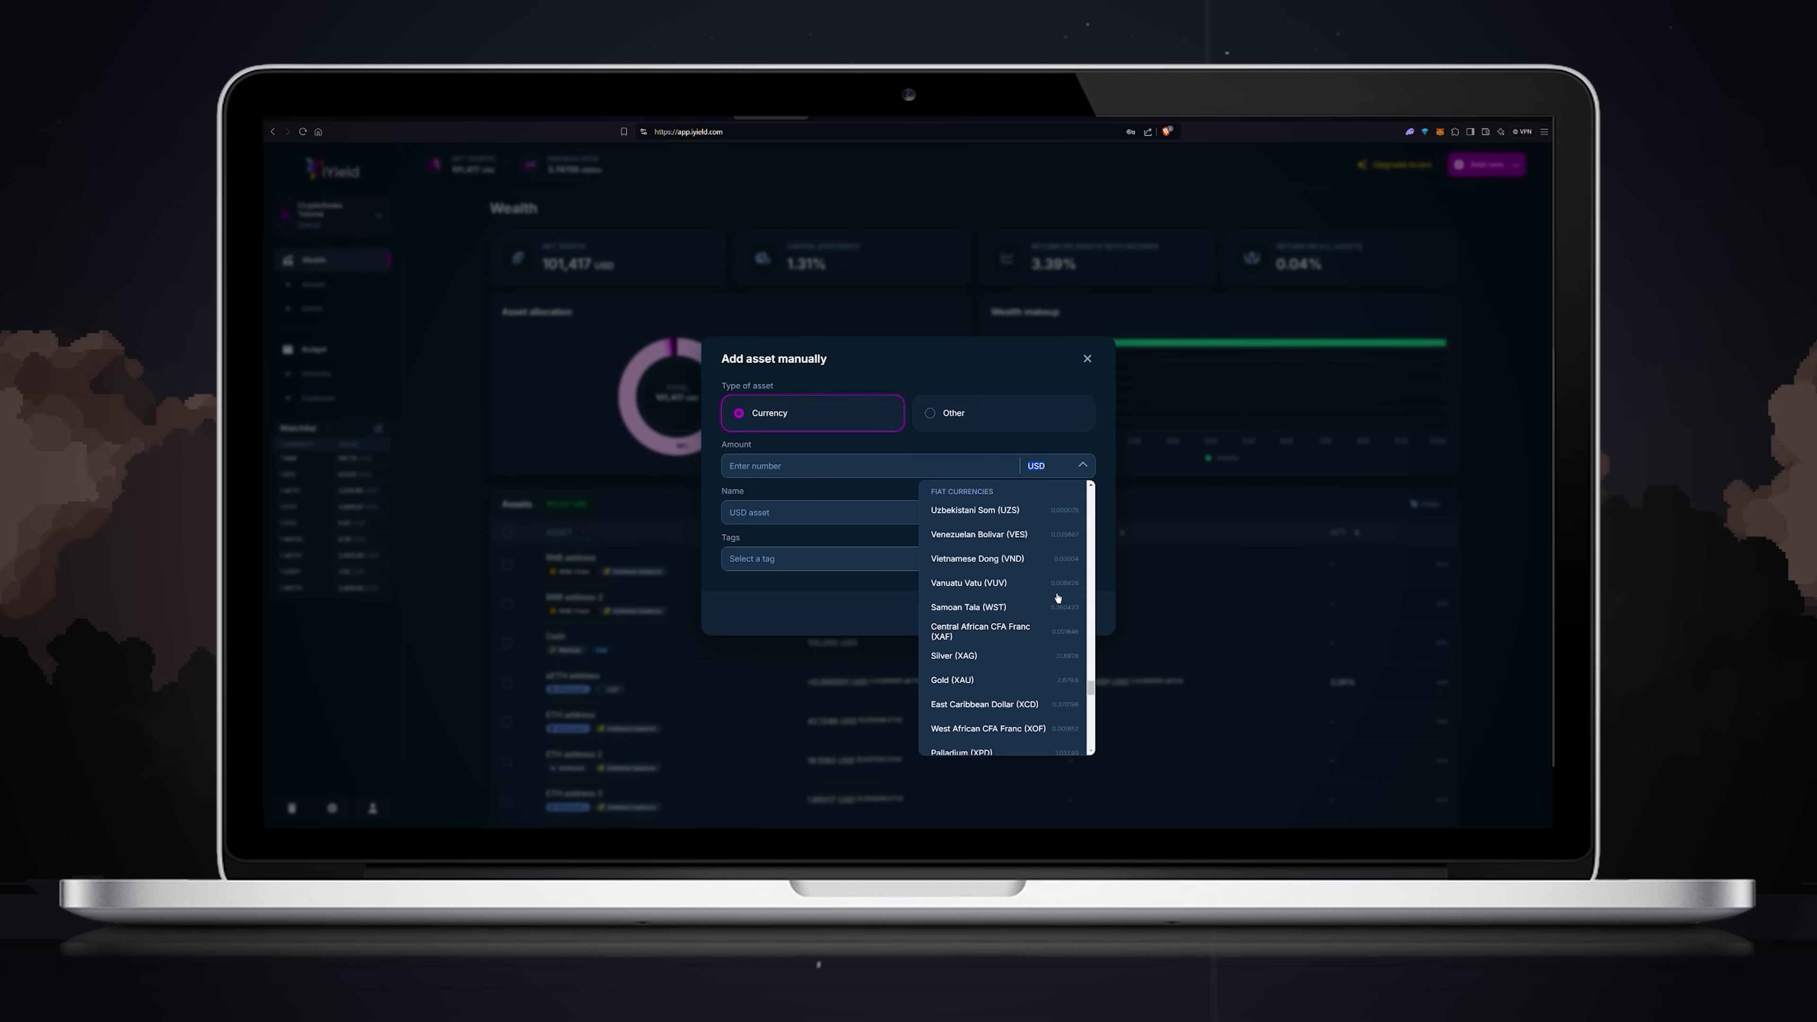
{"action": "scroll", "coordinate": [1057, 597], "scroll_direction": "down", "scroll_amount": 15}
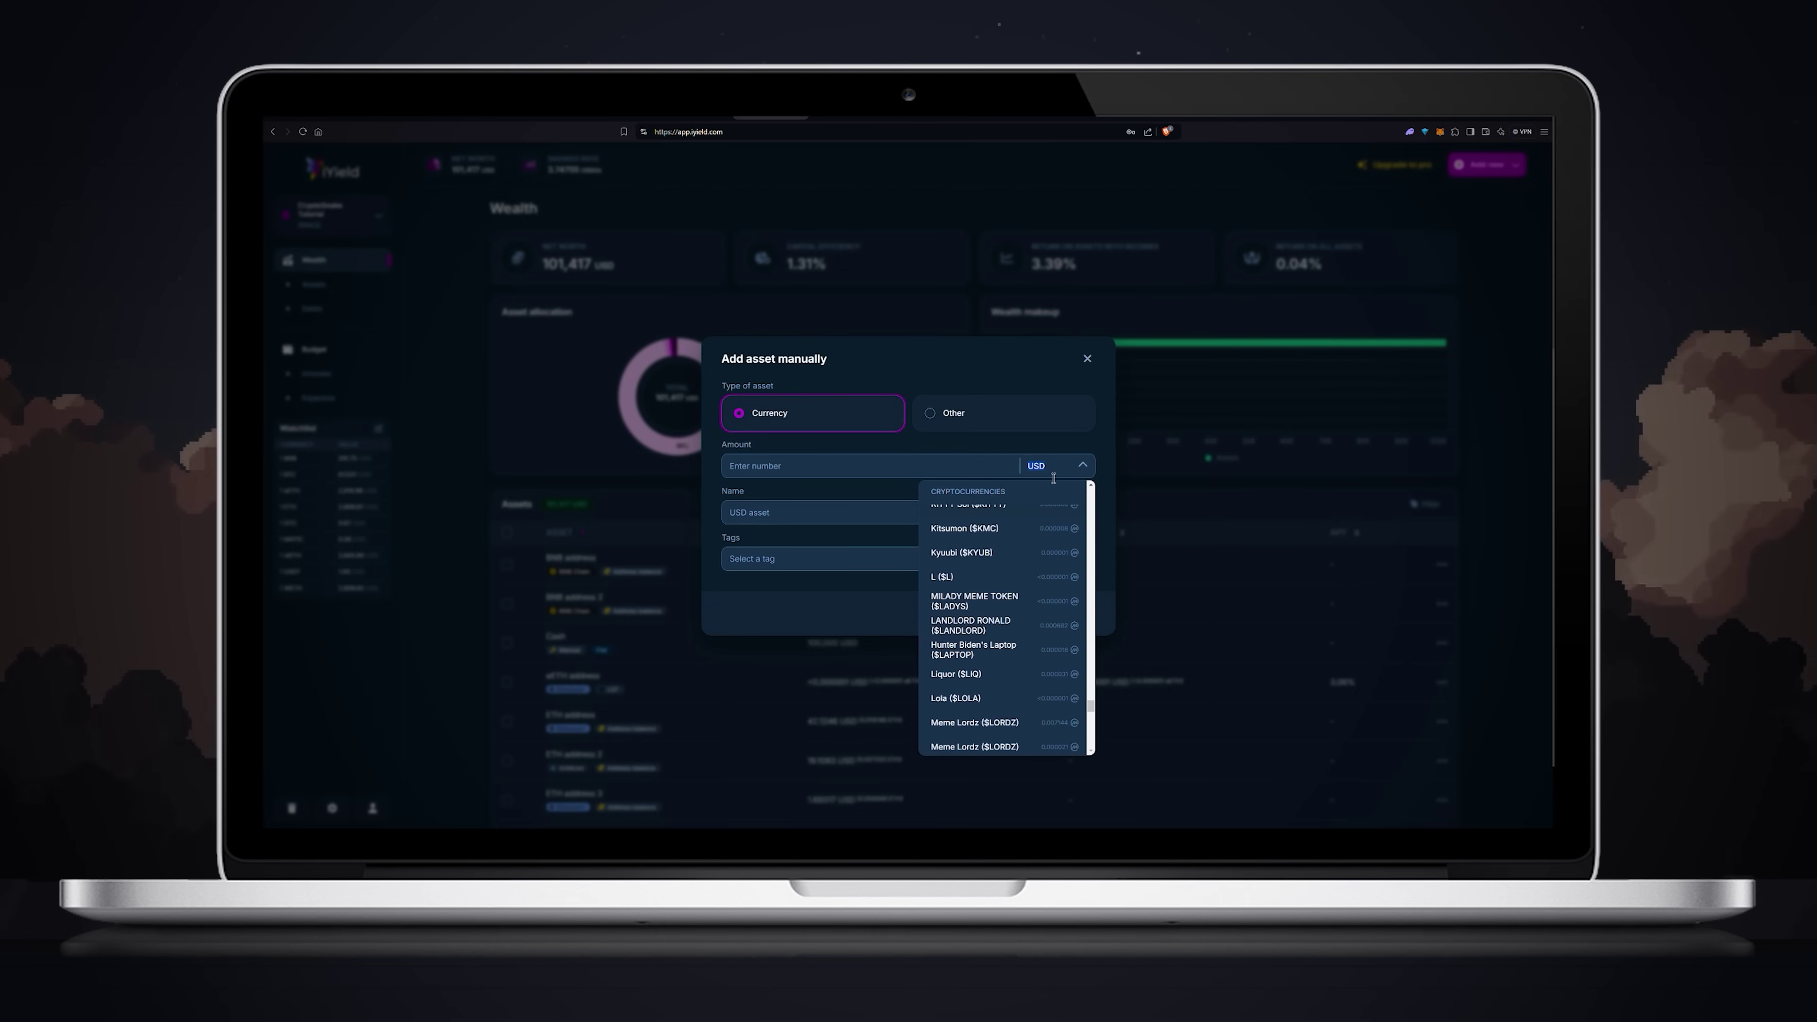
{"action": "type", "text": "btc"}
{"action": "key", "text": "Return"}
{"action": "left_click", "coordinate": [886, 473]}
{"action": "left_click", "coordinate": [771, 514]}
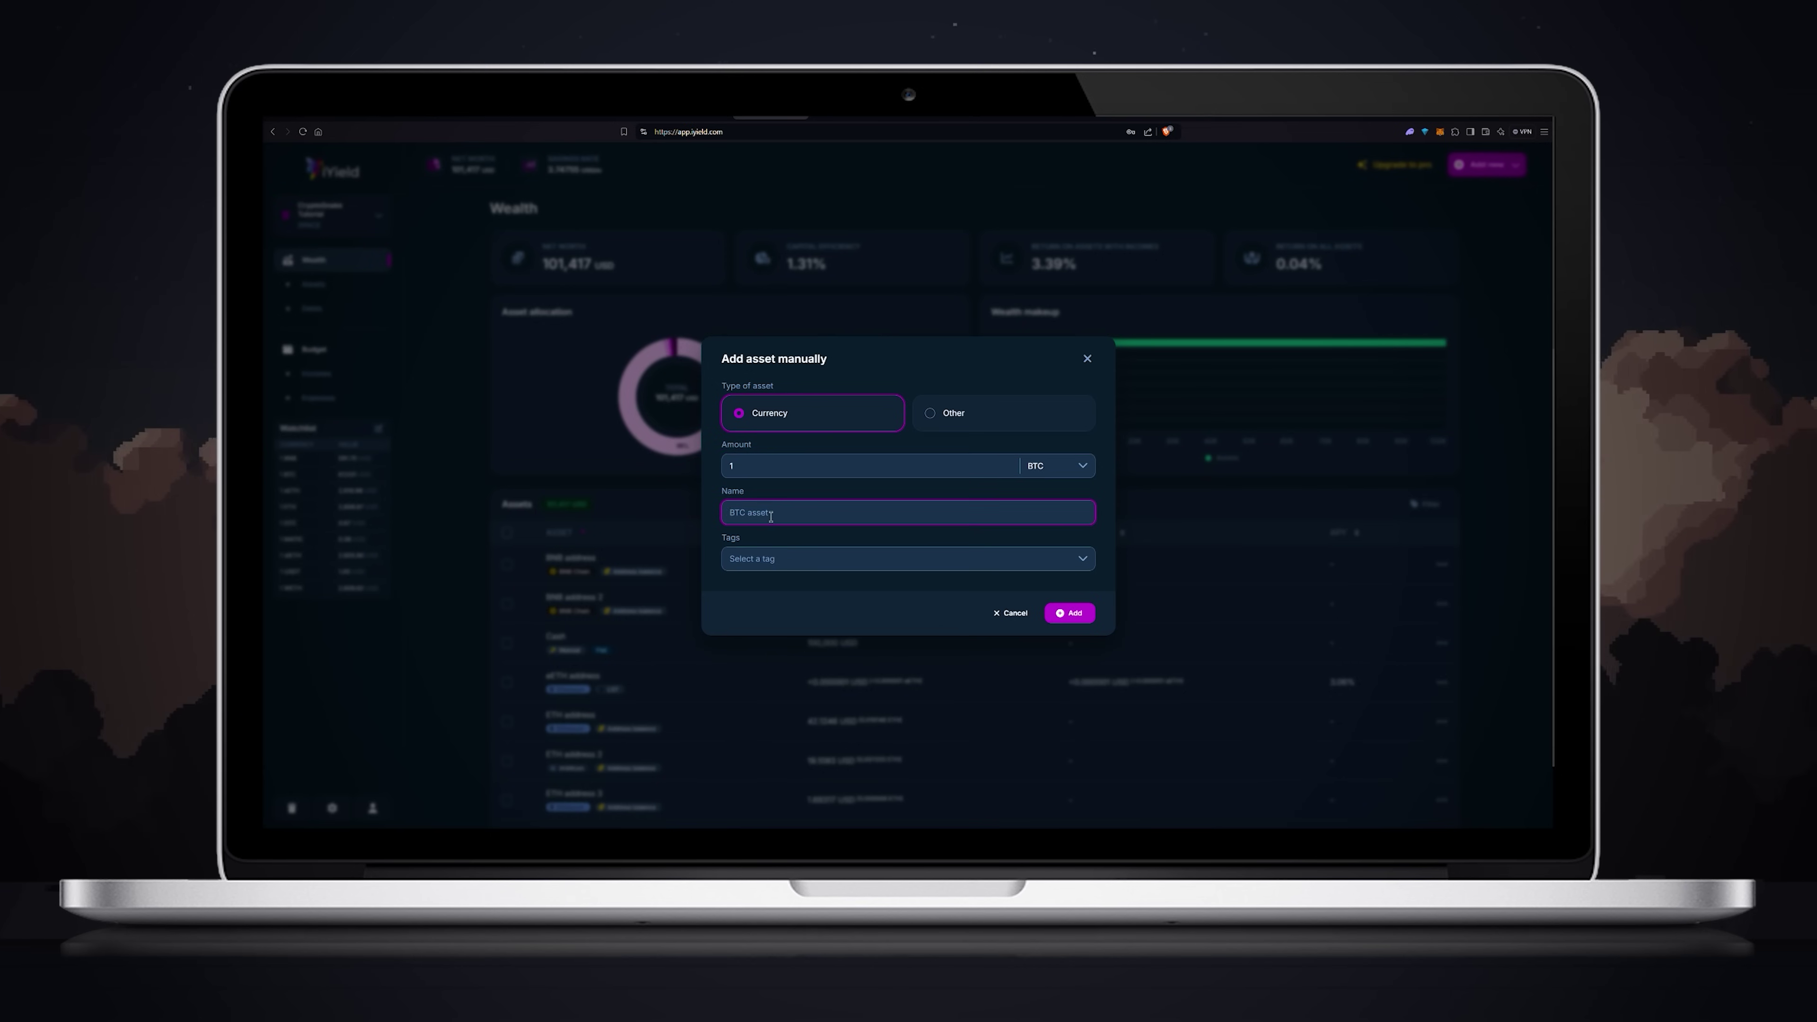
{"action": "type", "text": "Trezor"}
{"action": "left_click", "coordinate": [787, 558]}
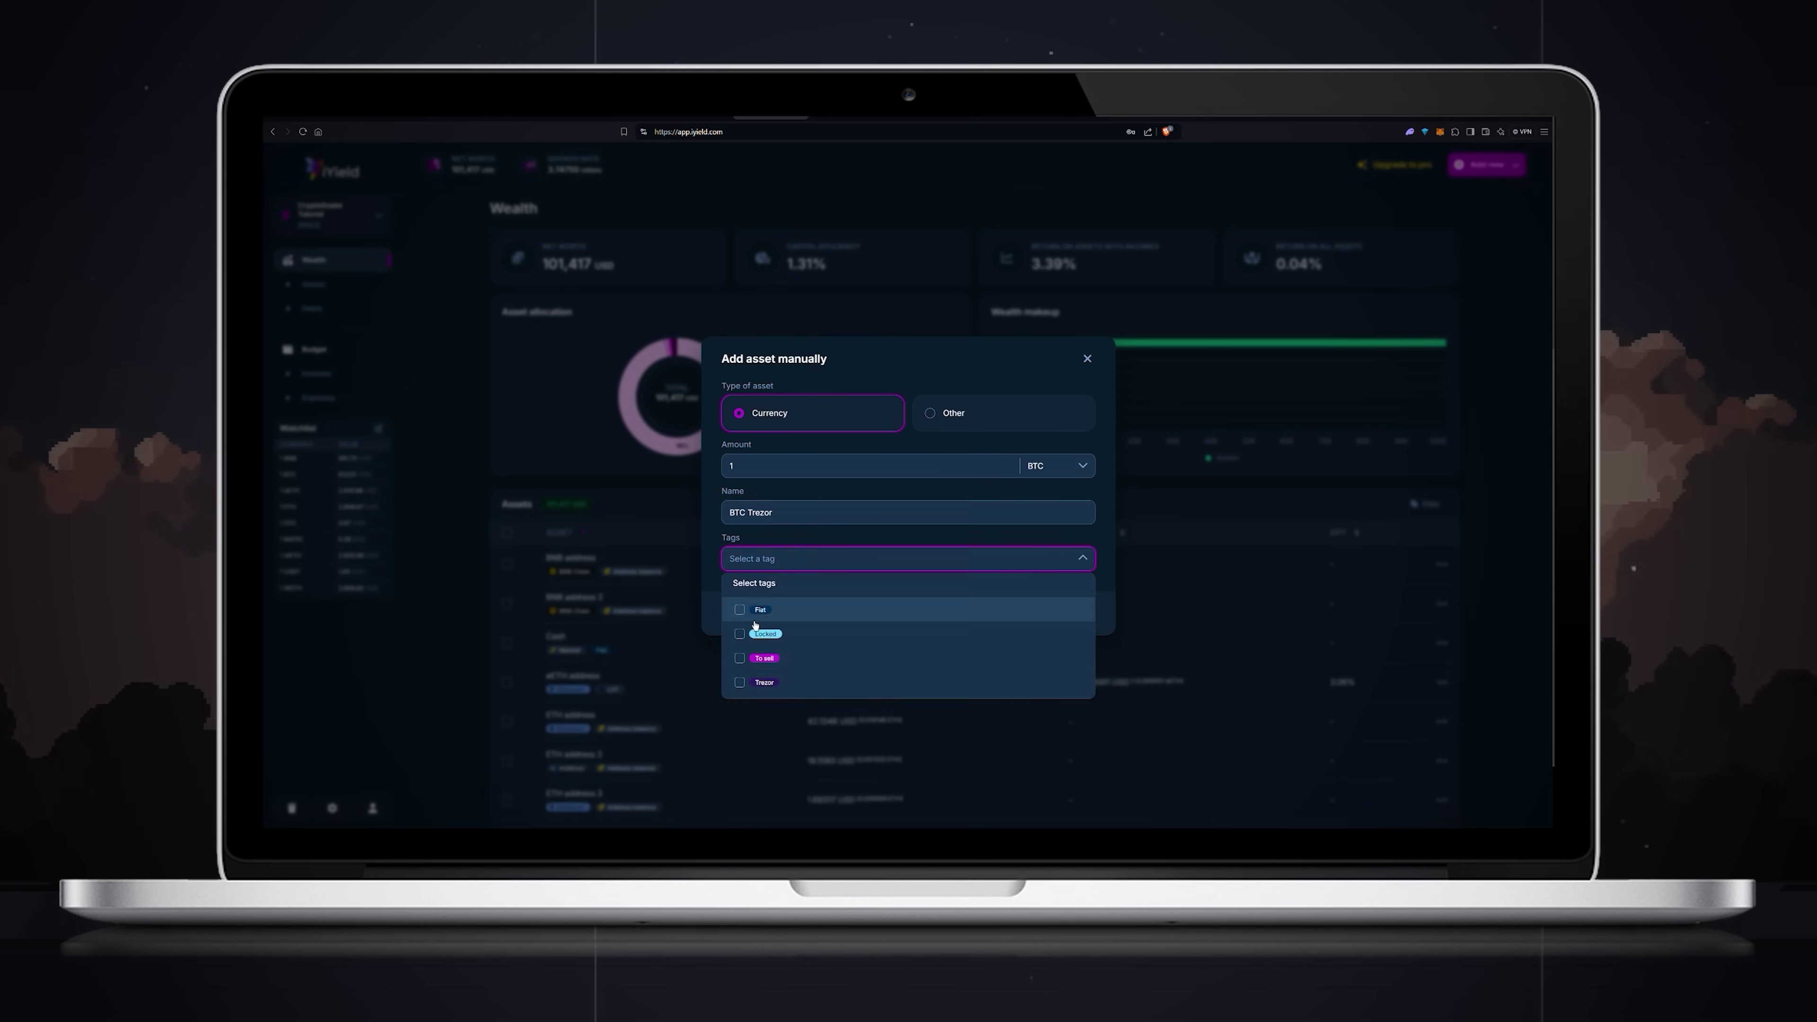
{"action": "left_click", "coordinate": [748, 629]}
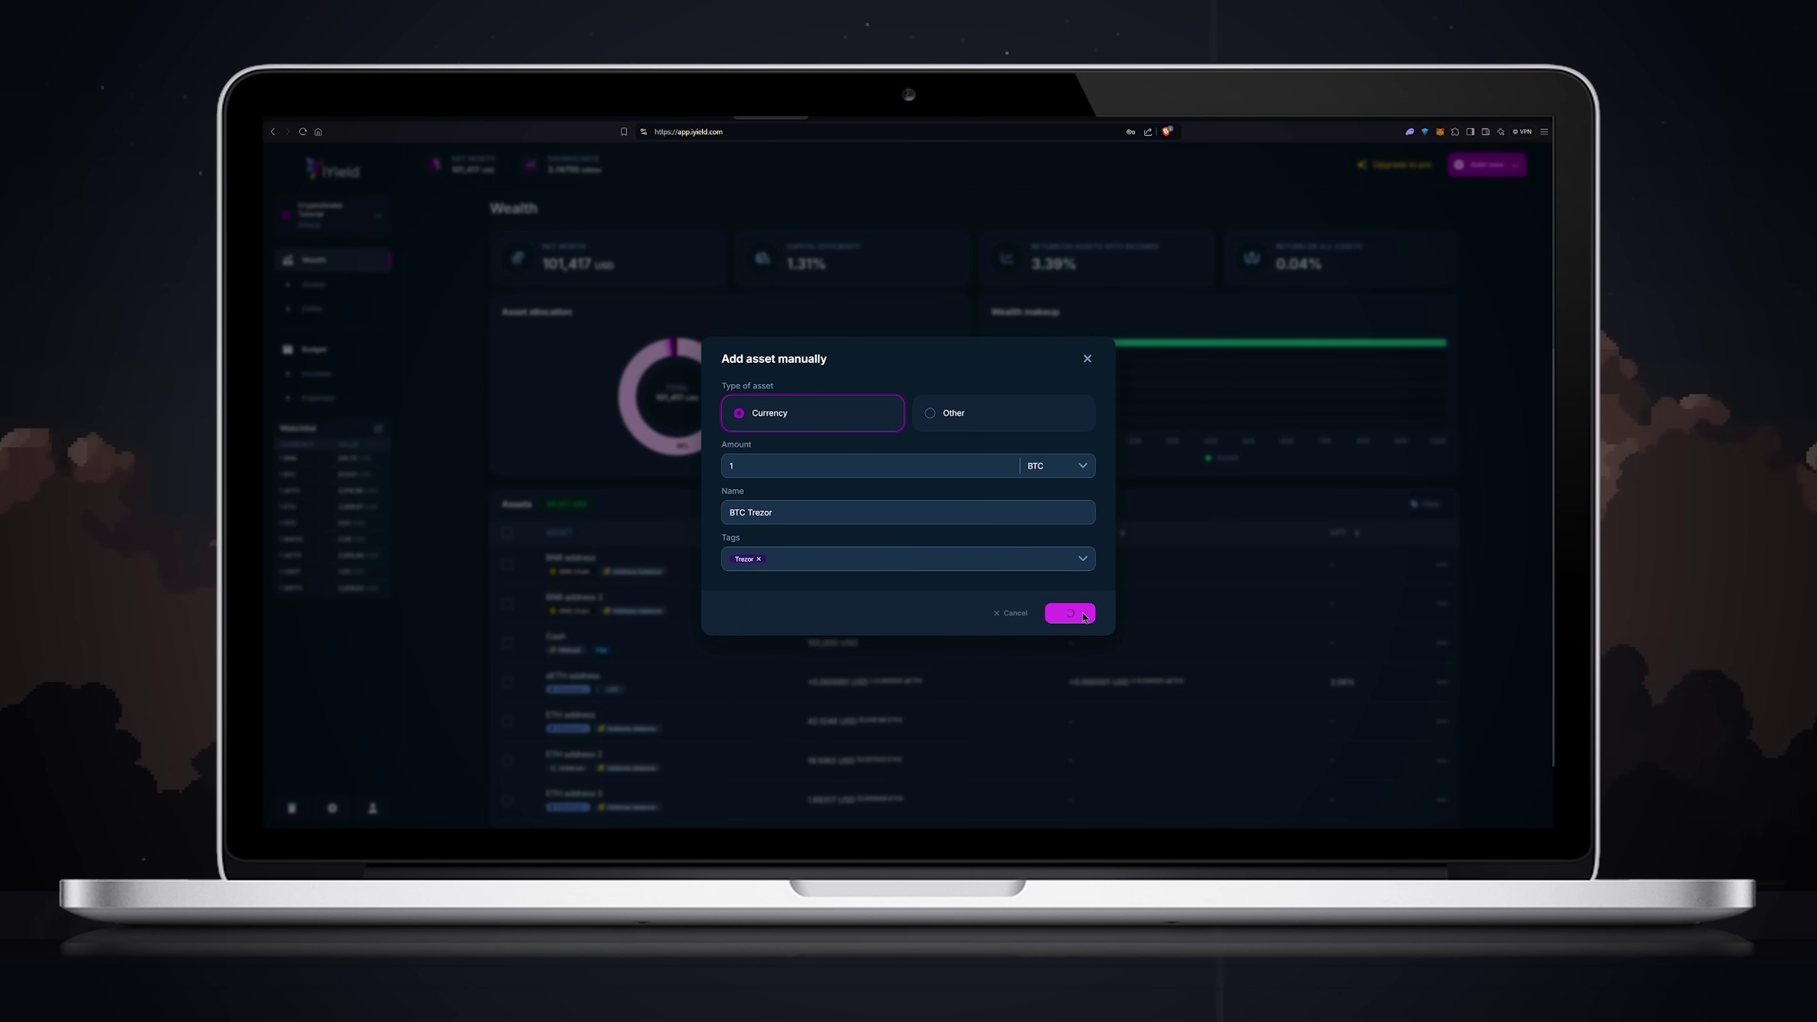
{"action": "left_click", "coordinate": [1087, 381]}
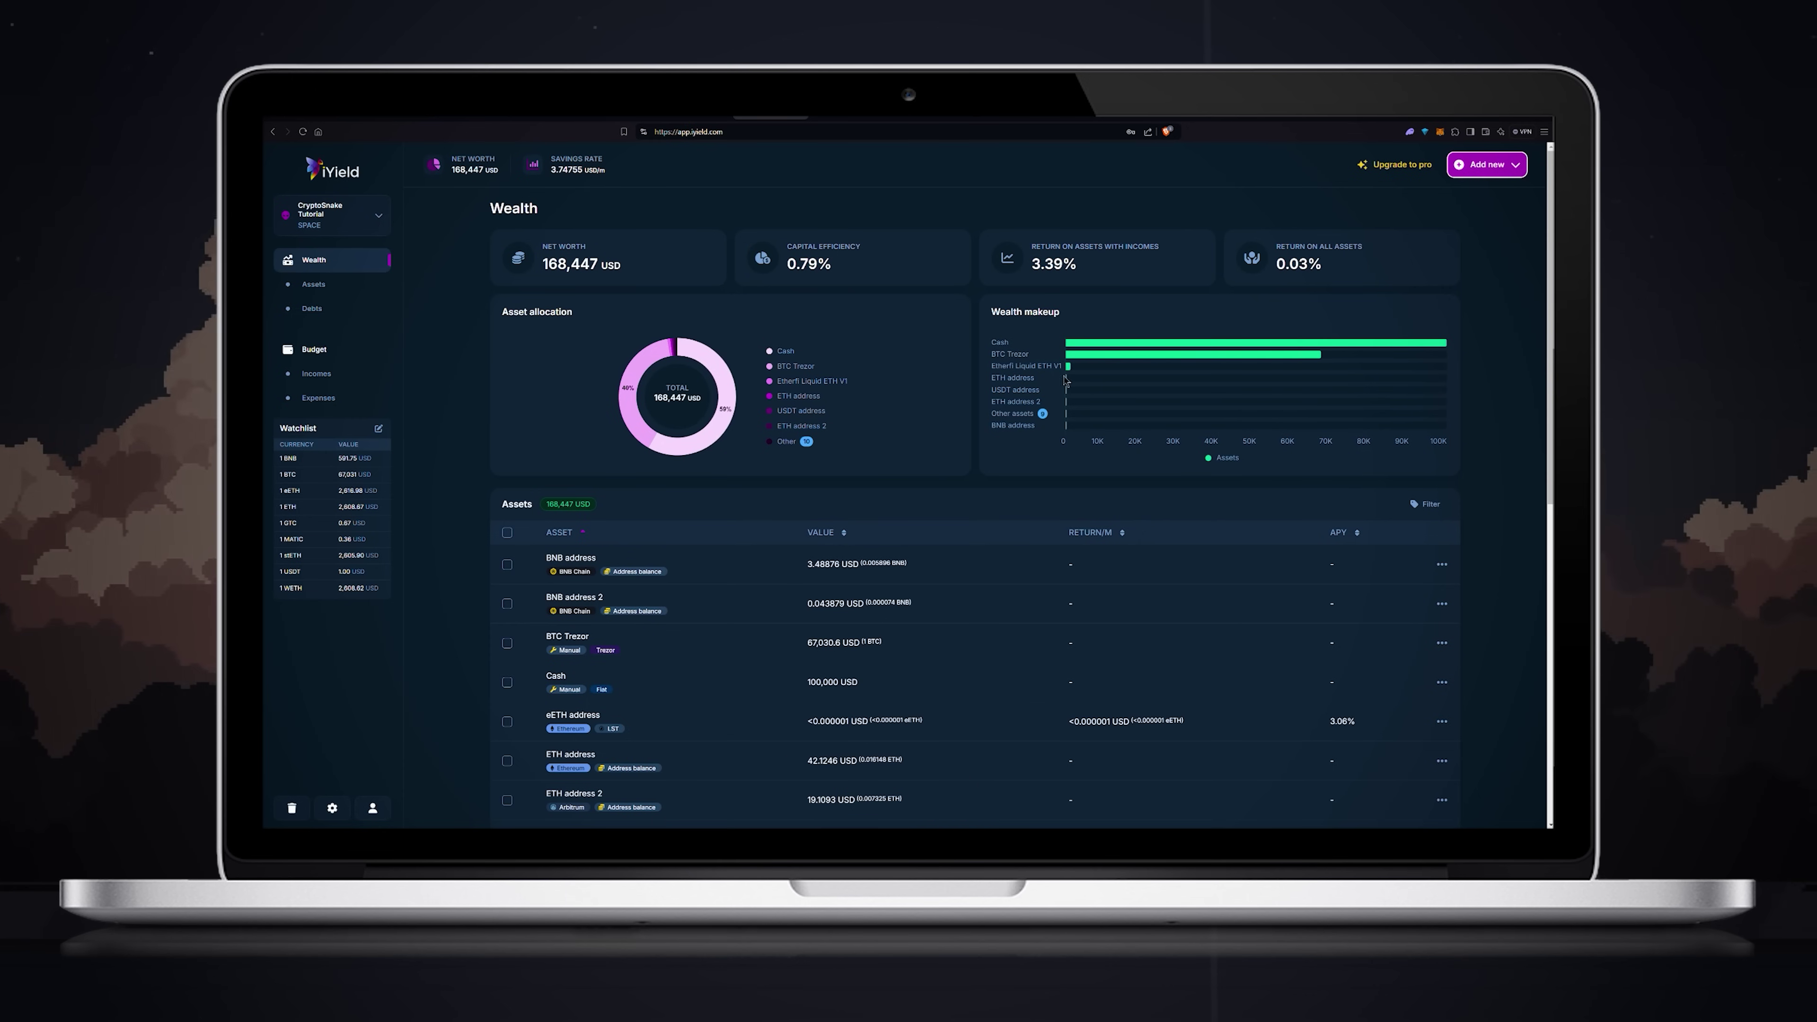
Step: Add an untagged manual Other asset named House, 1 unit at 123,456 USD
{"action": "left_click", "coordinate": [1486, 166]}
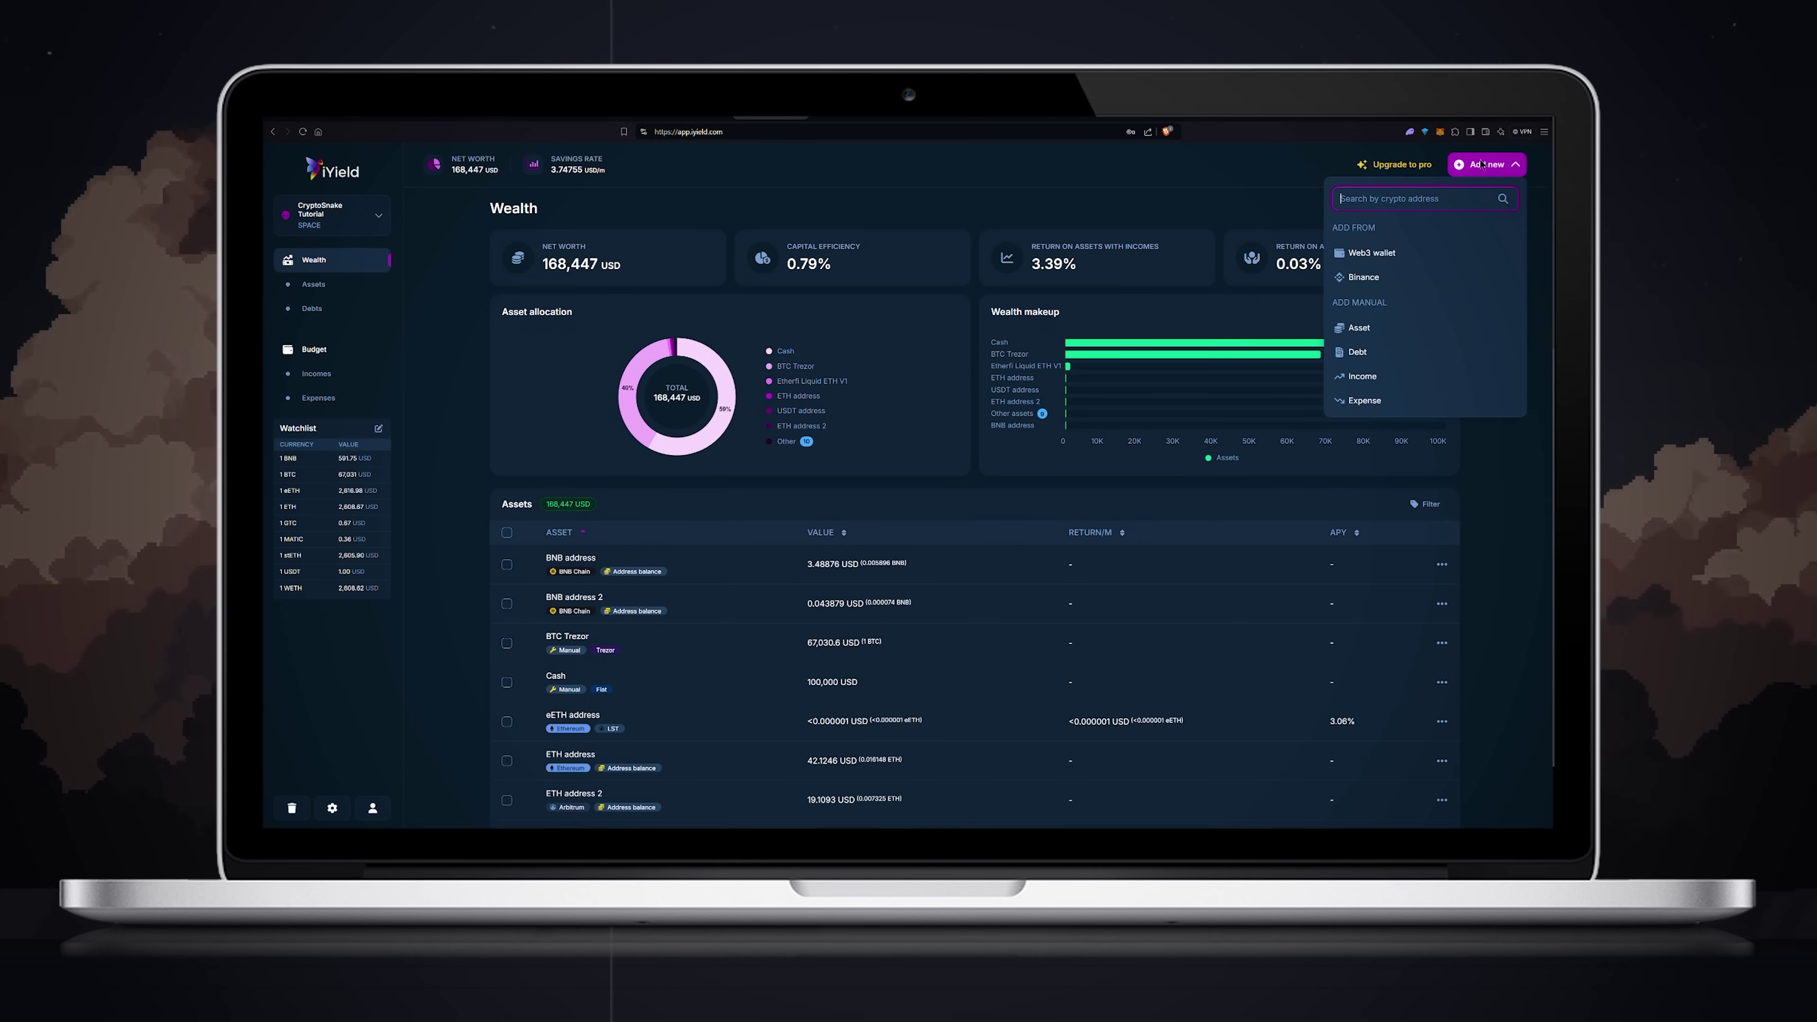
{"action": "left_click", "coordinate": [1359, 327]}
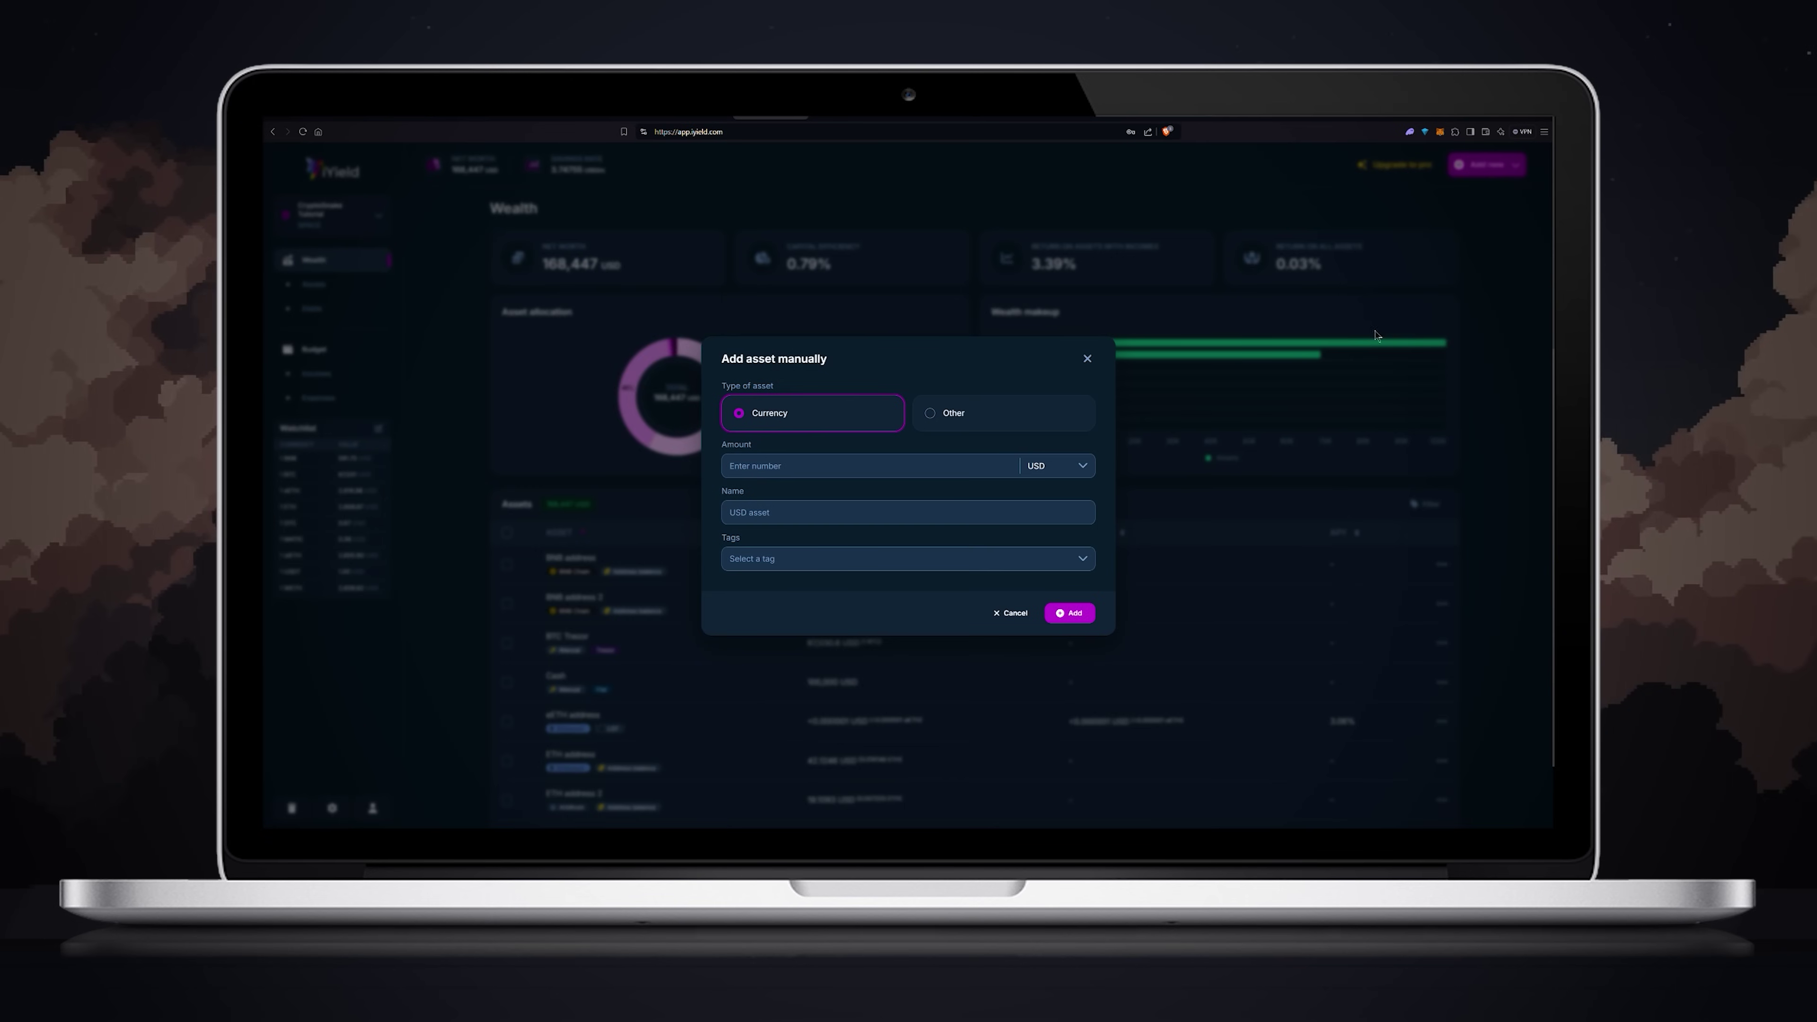
{"action": "left_click", "coordinate": [953, 422]}
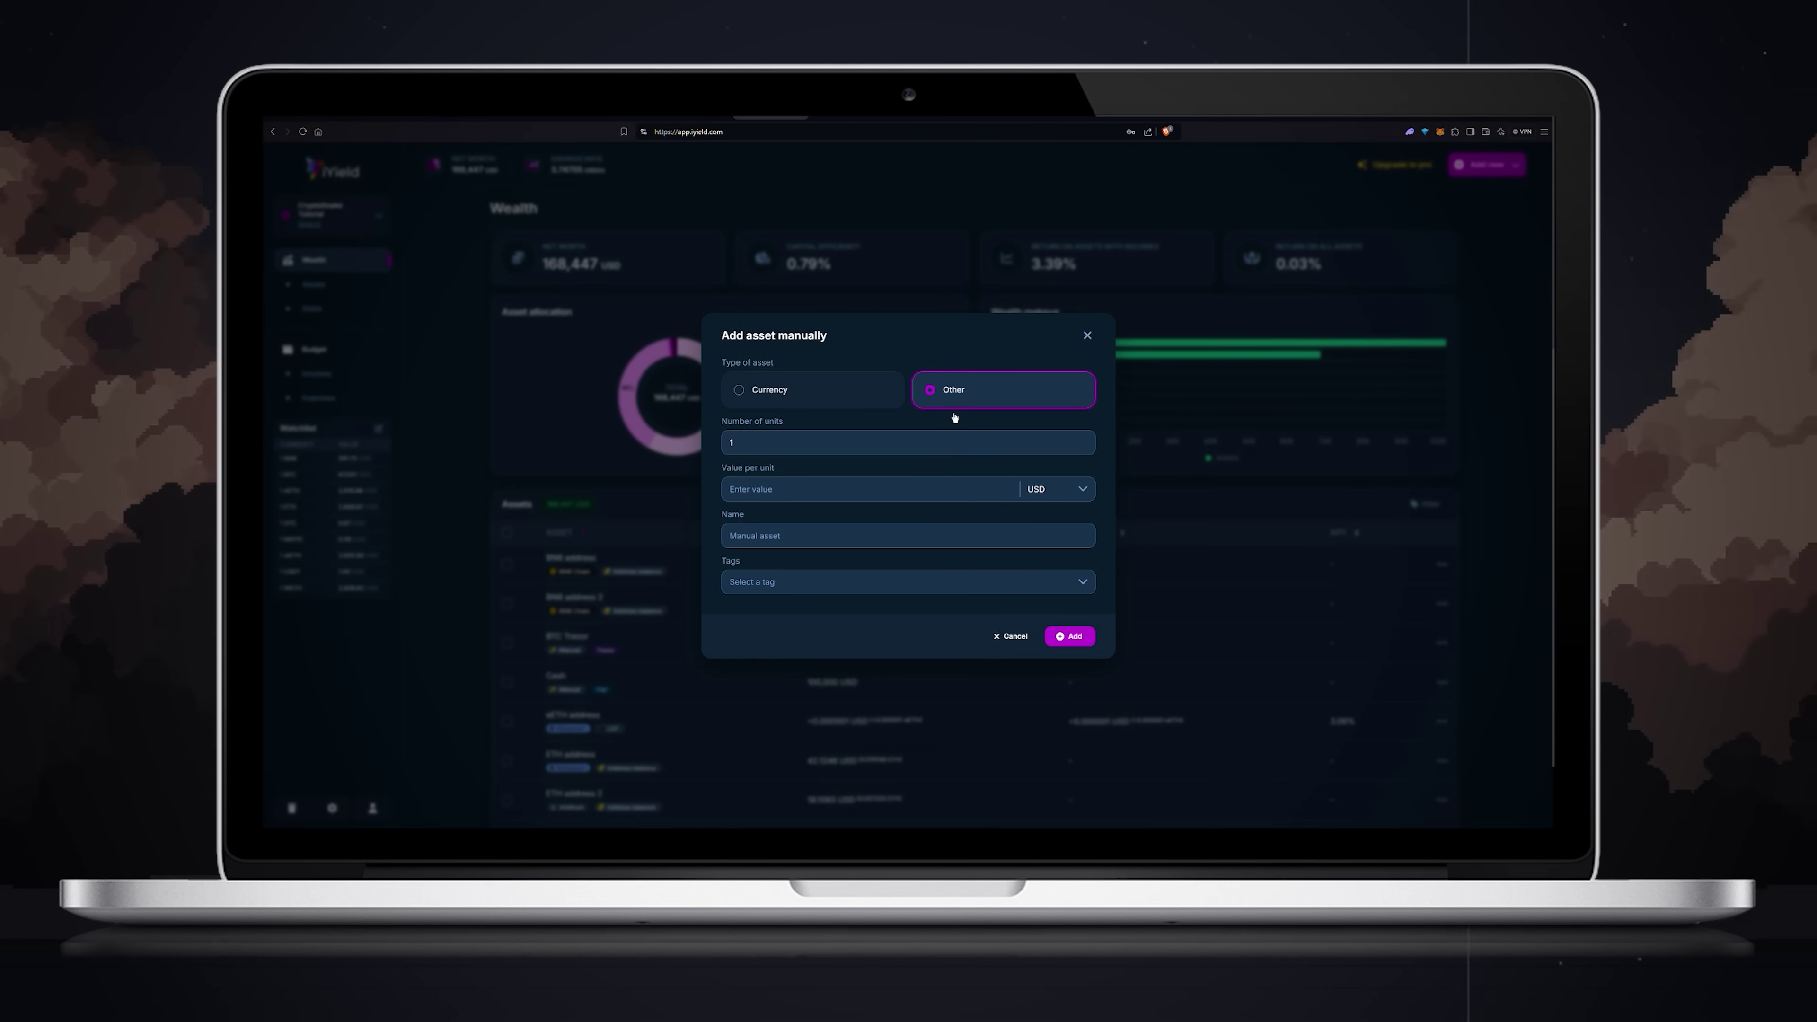
{"action": "left_click", "coordinate": [798, 492]}
{"action": "type", "text": "12"}
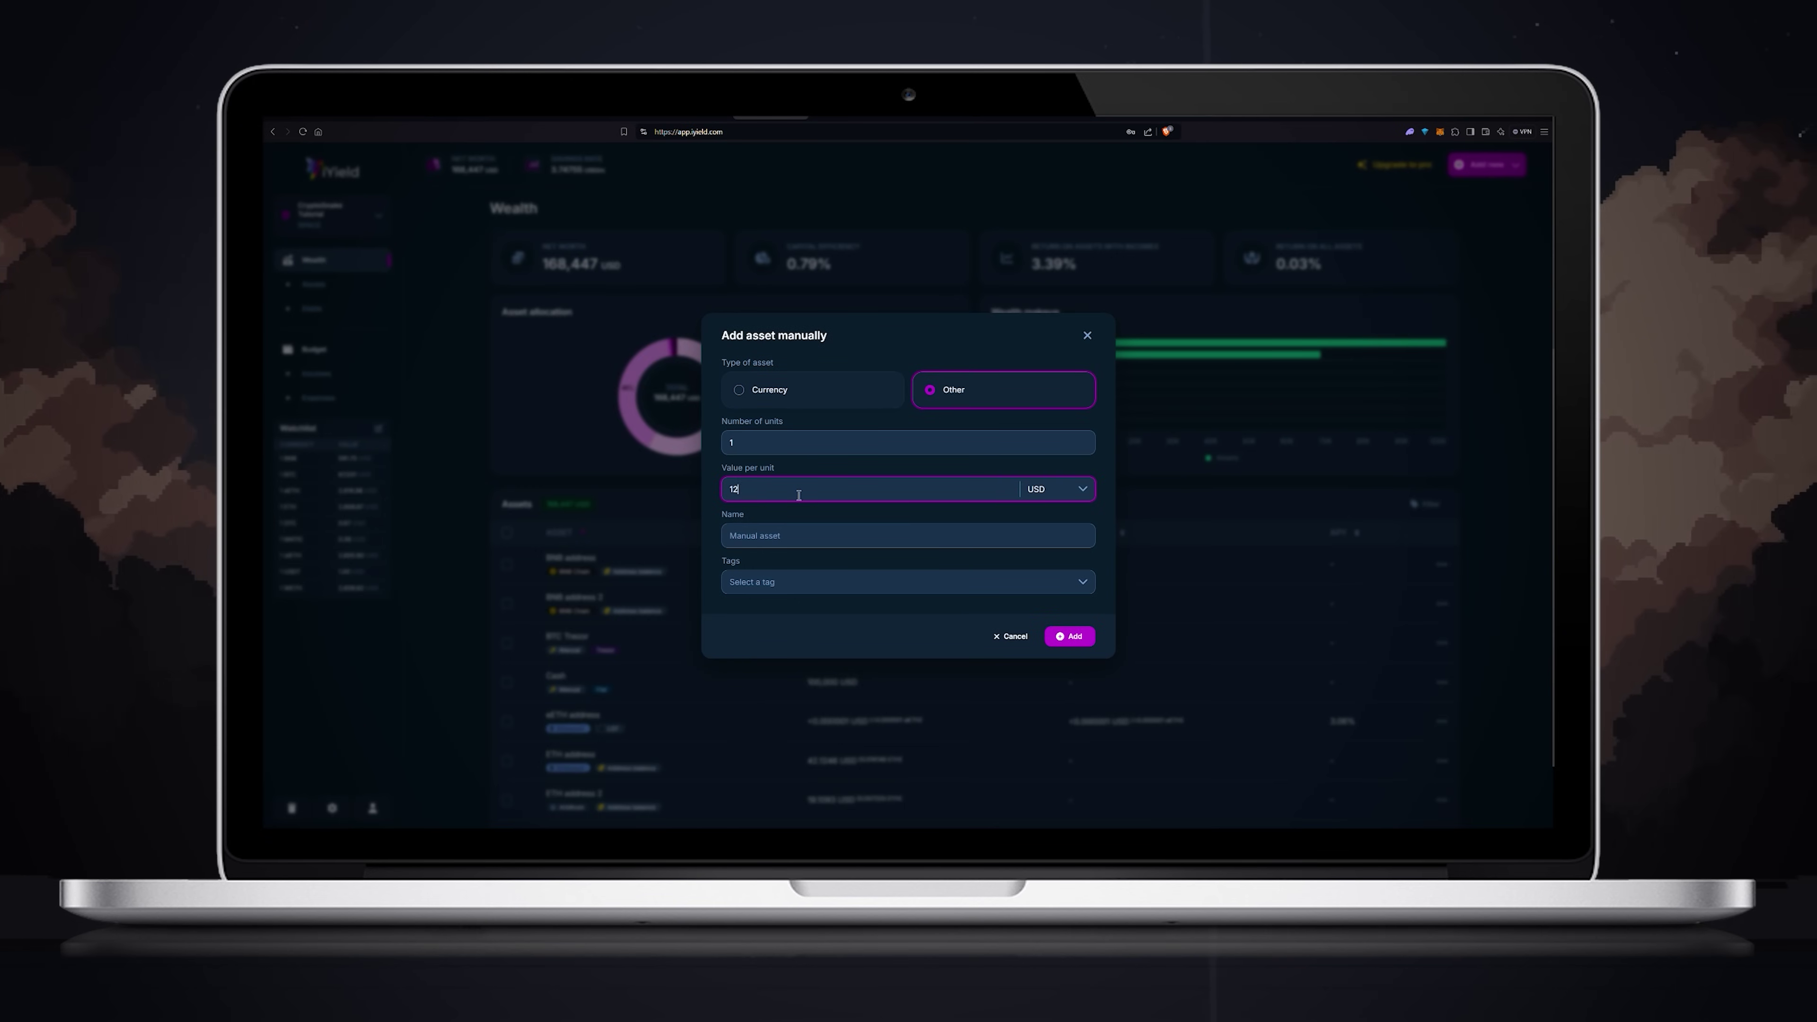
{"action": "type", "text": "3,456"}
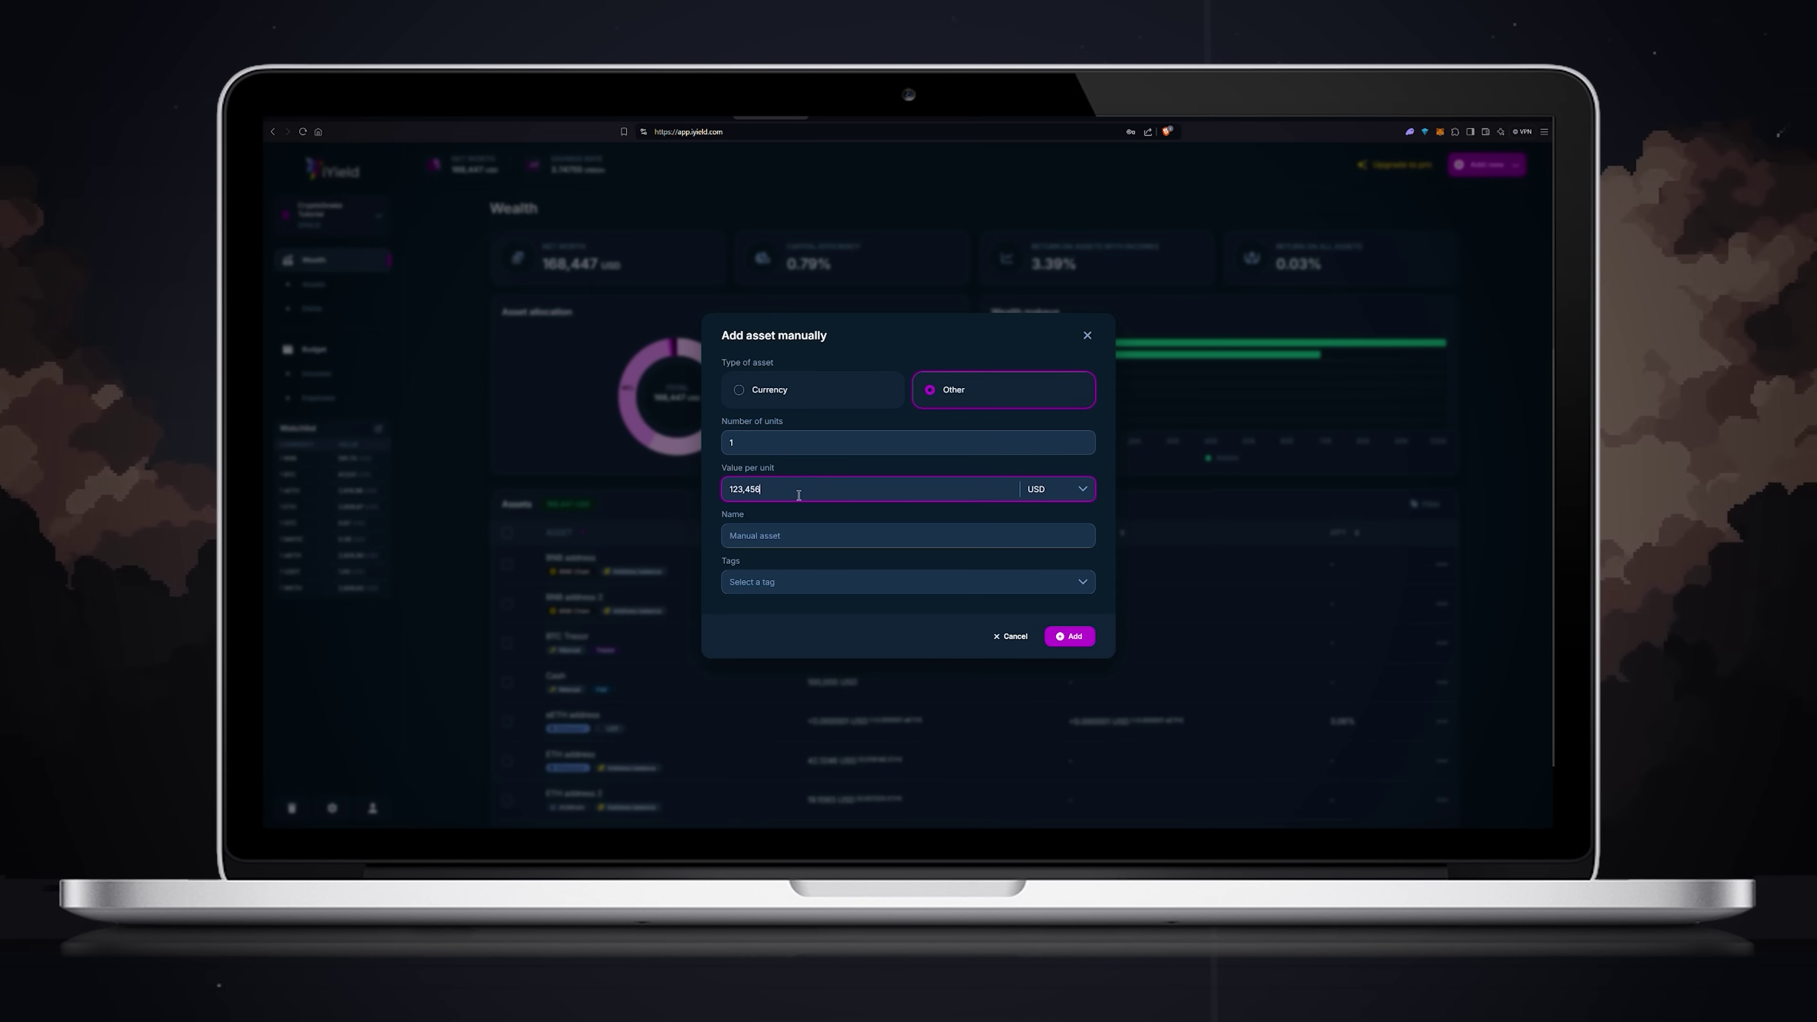
{"action": "left_click", "coordinate": [816, 543]}
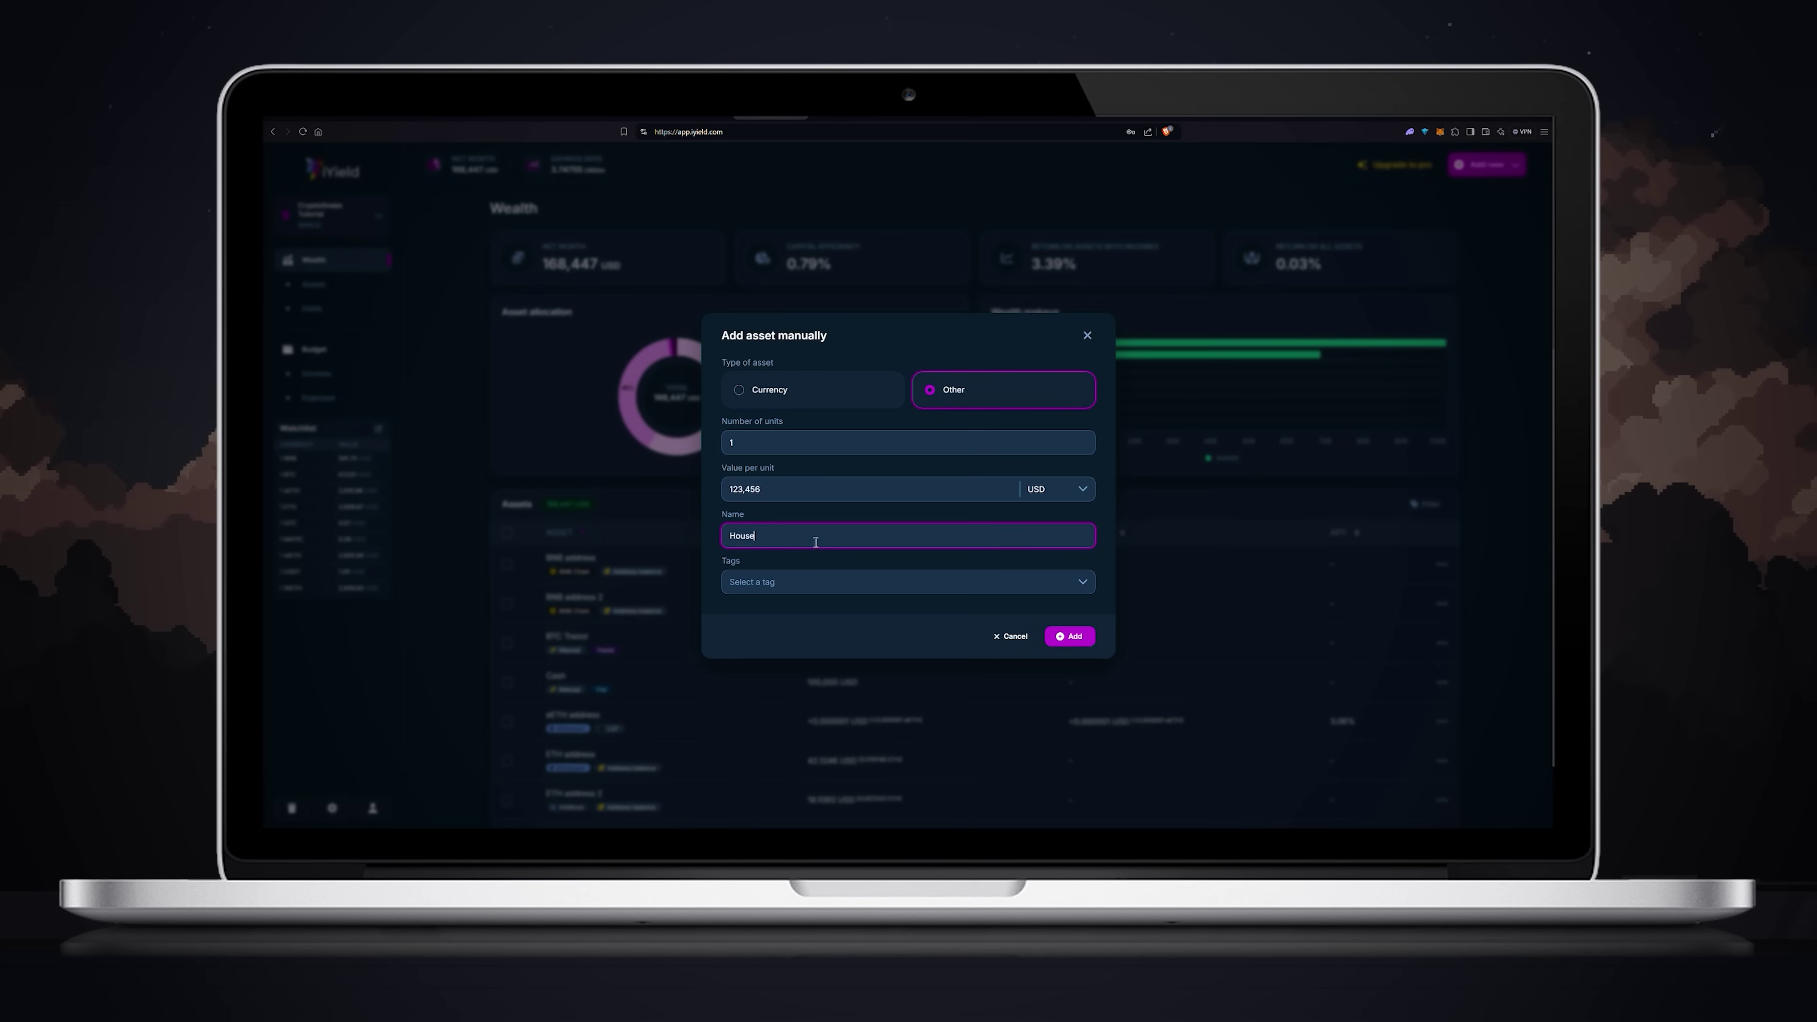
{"action": "left_click", "coordinate": [790, 587]}
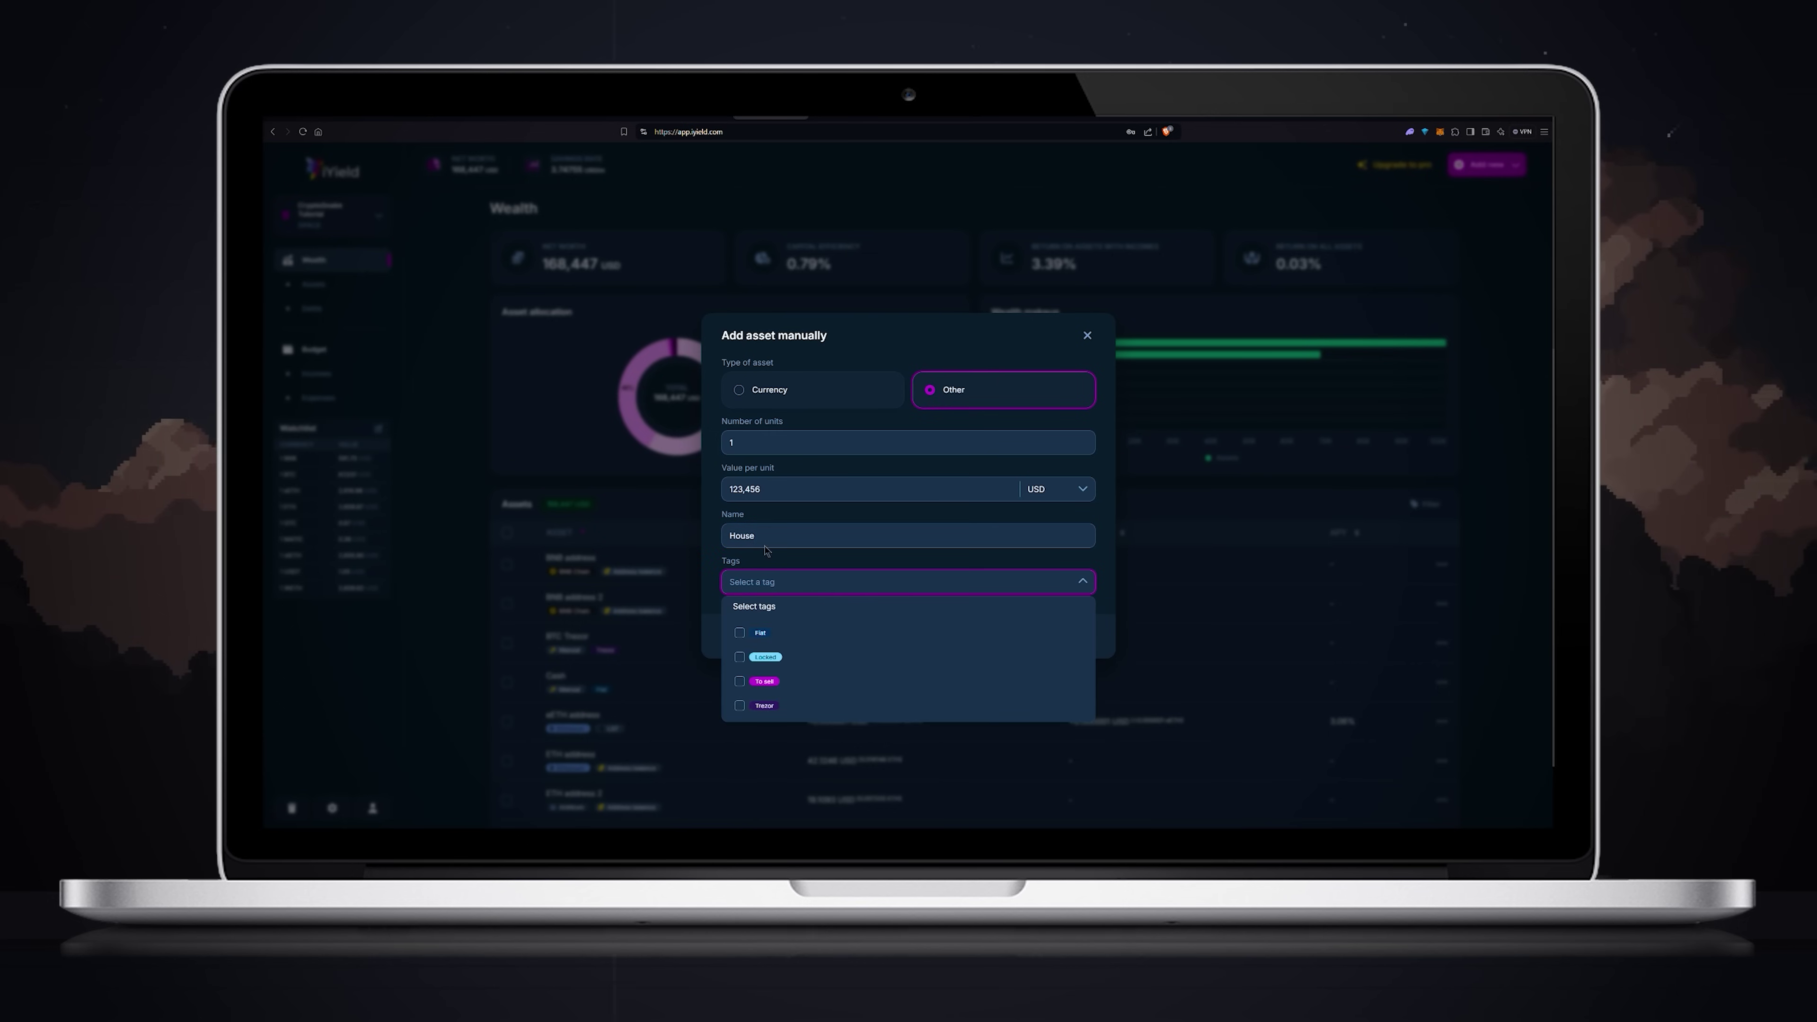
{"action": "left_click", "coordinate": [709, 517]}
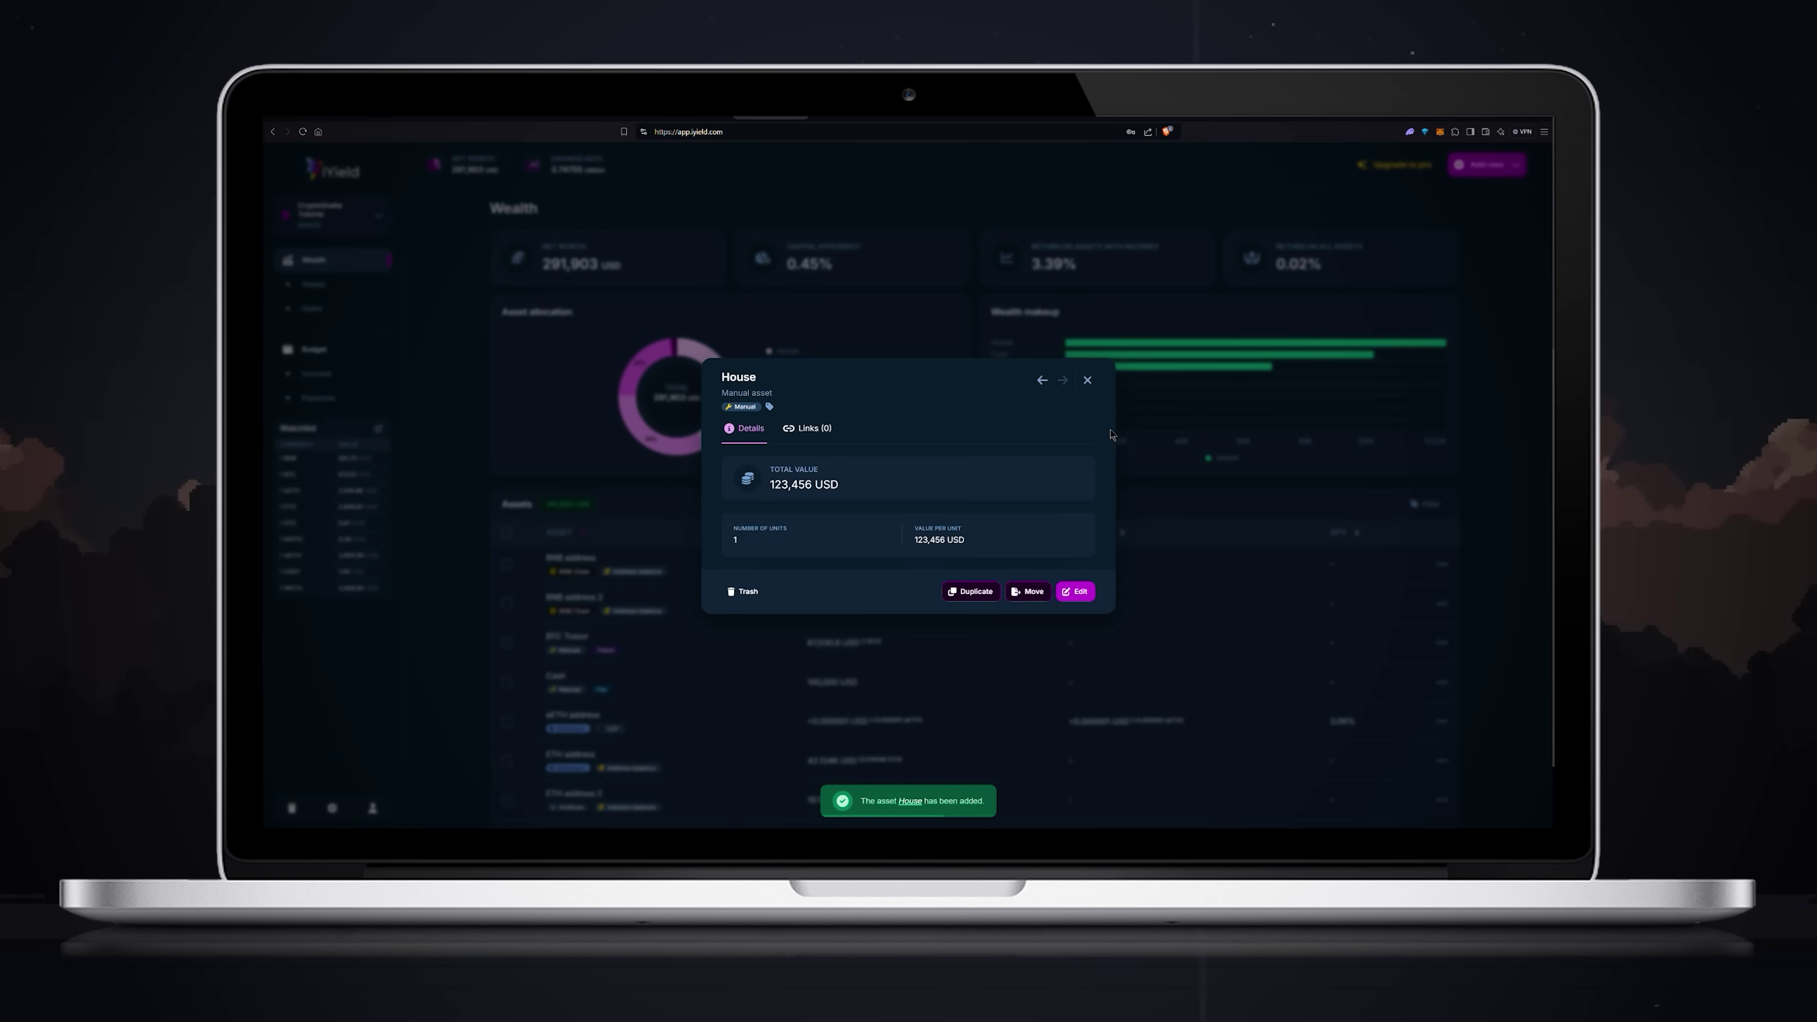
{"action": "left_click", "coordinate": [1088, 381]}
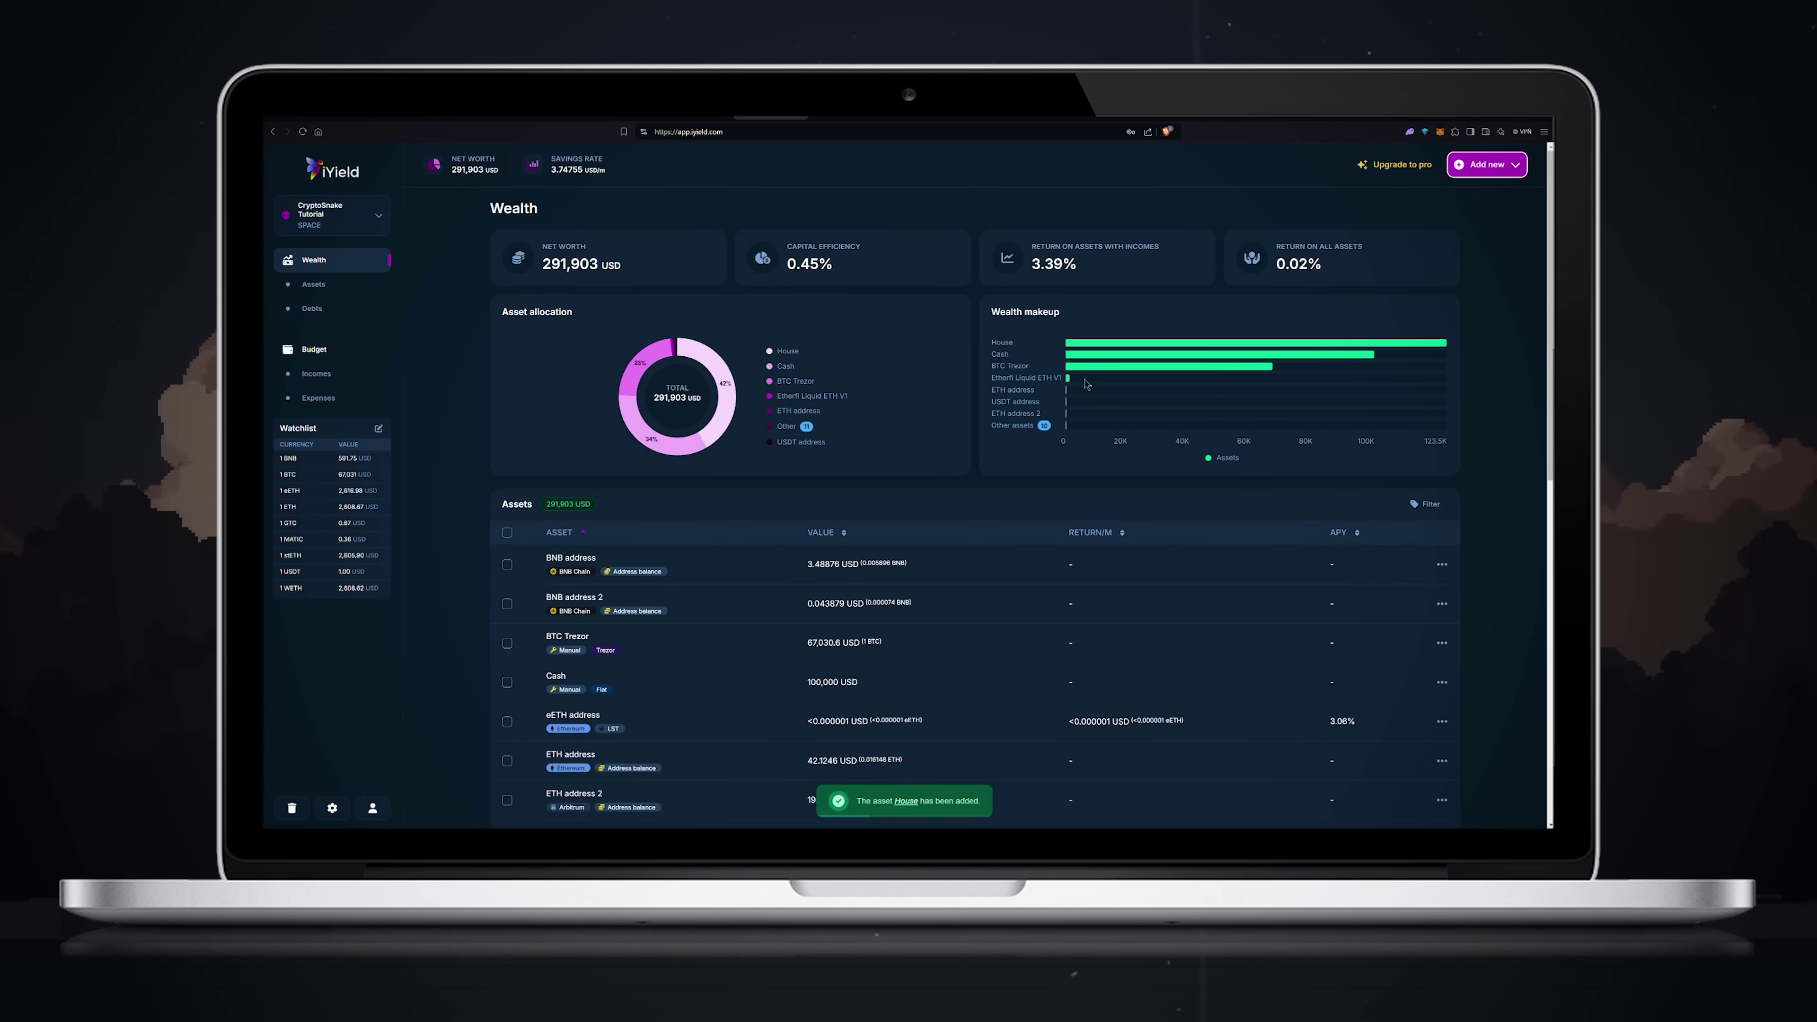
Step: Create a new Real Estate tag in the space's tag settings
{"action": "left_click", "coordinate": [337, 806]}
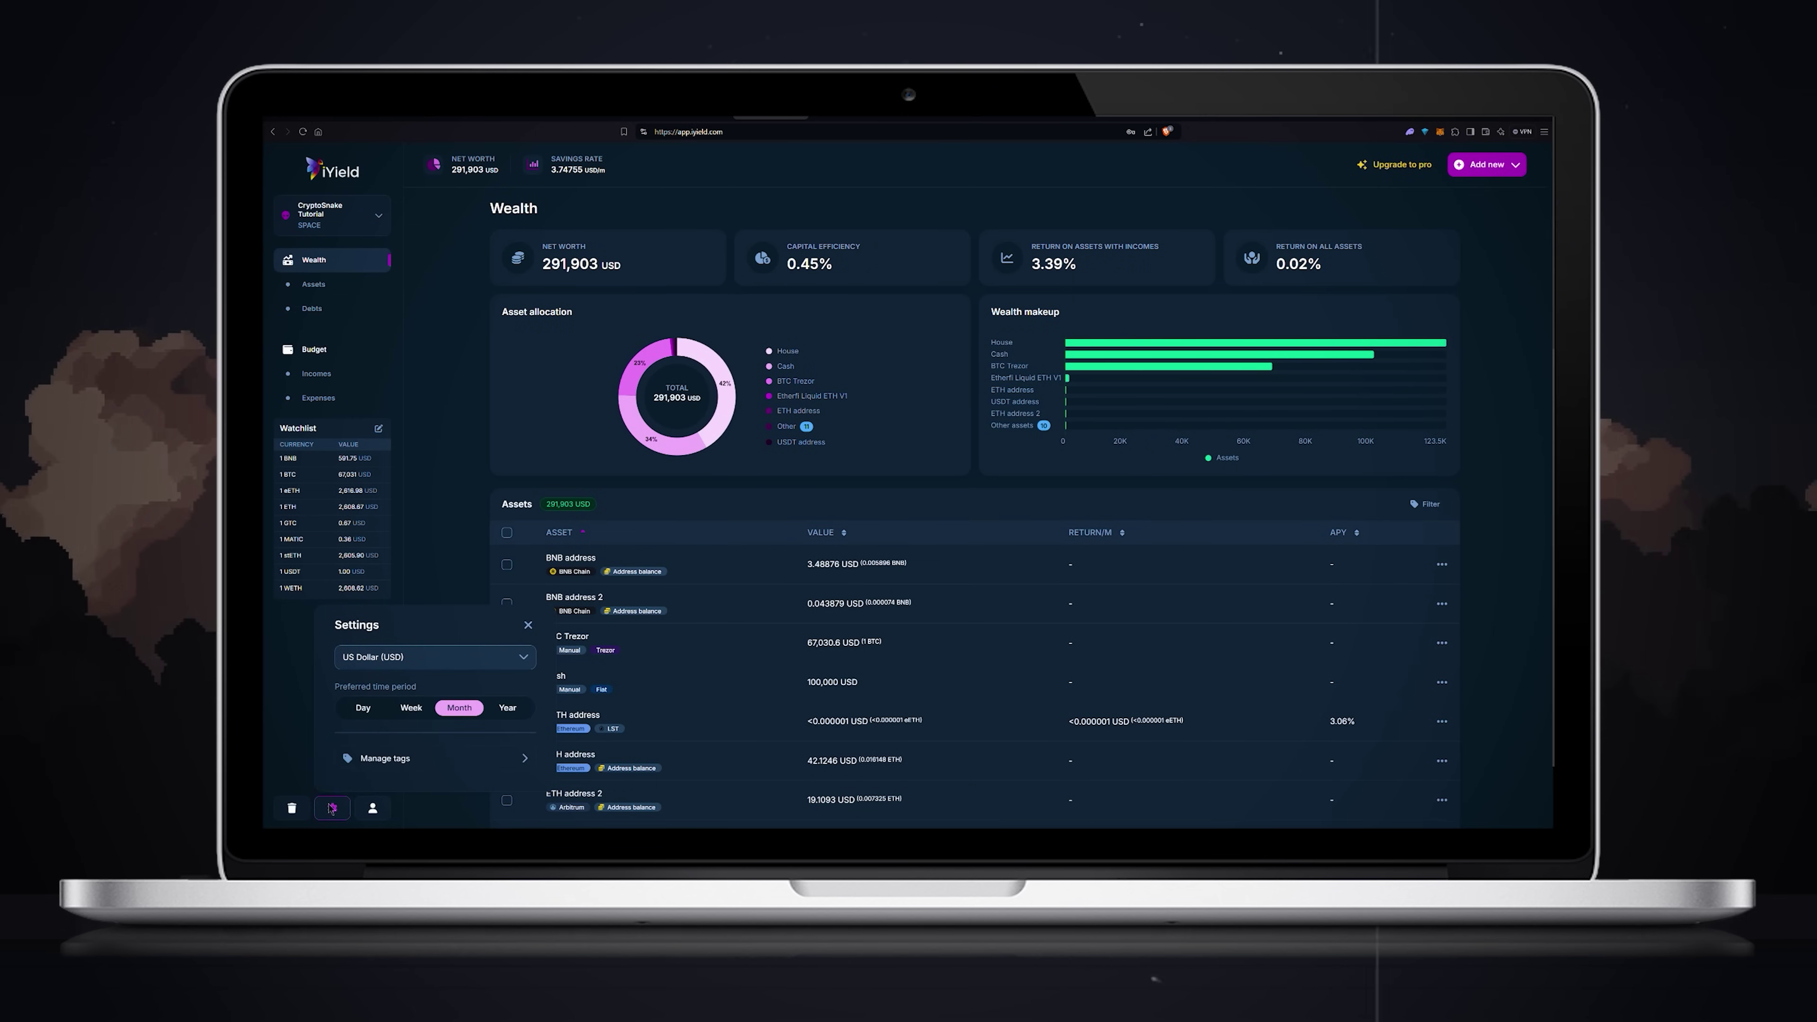
{"action": "left_click", "coordinate": [374, 764]}
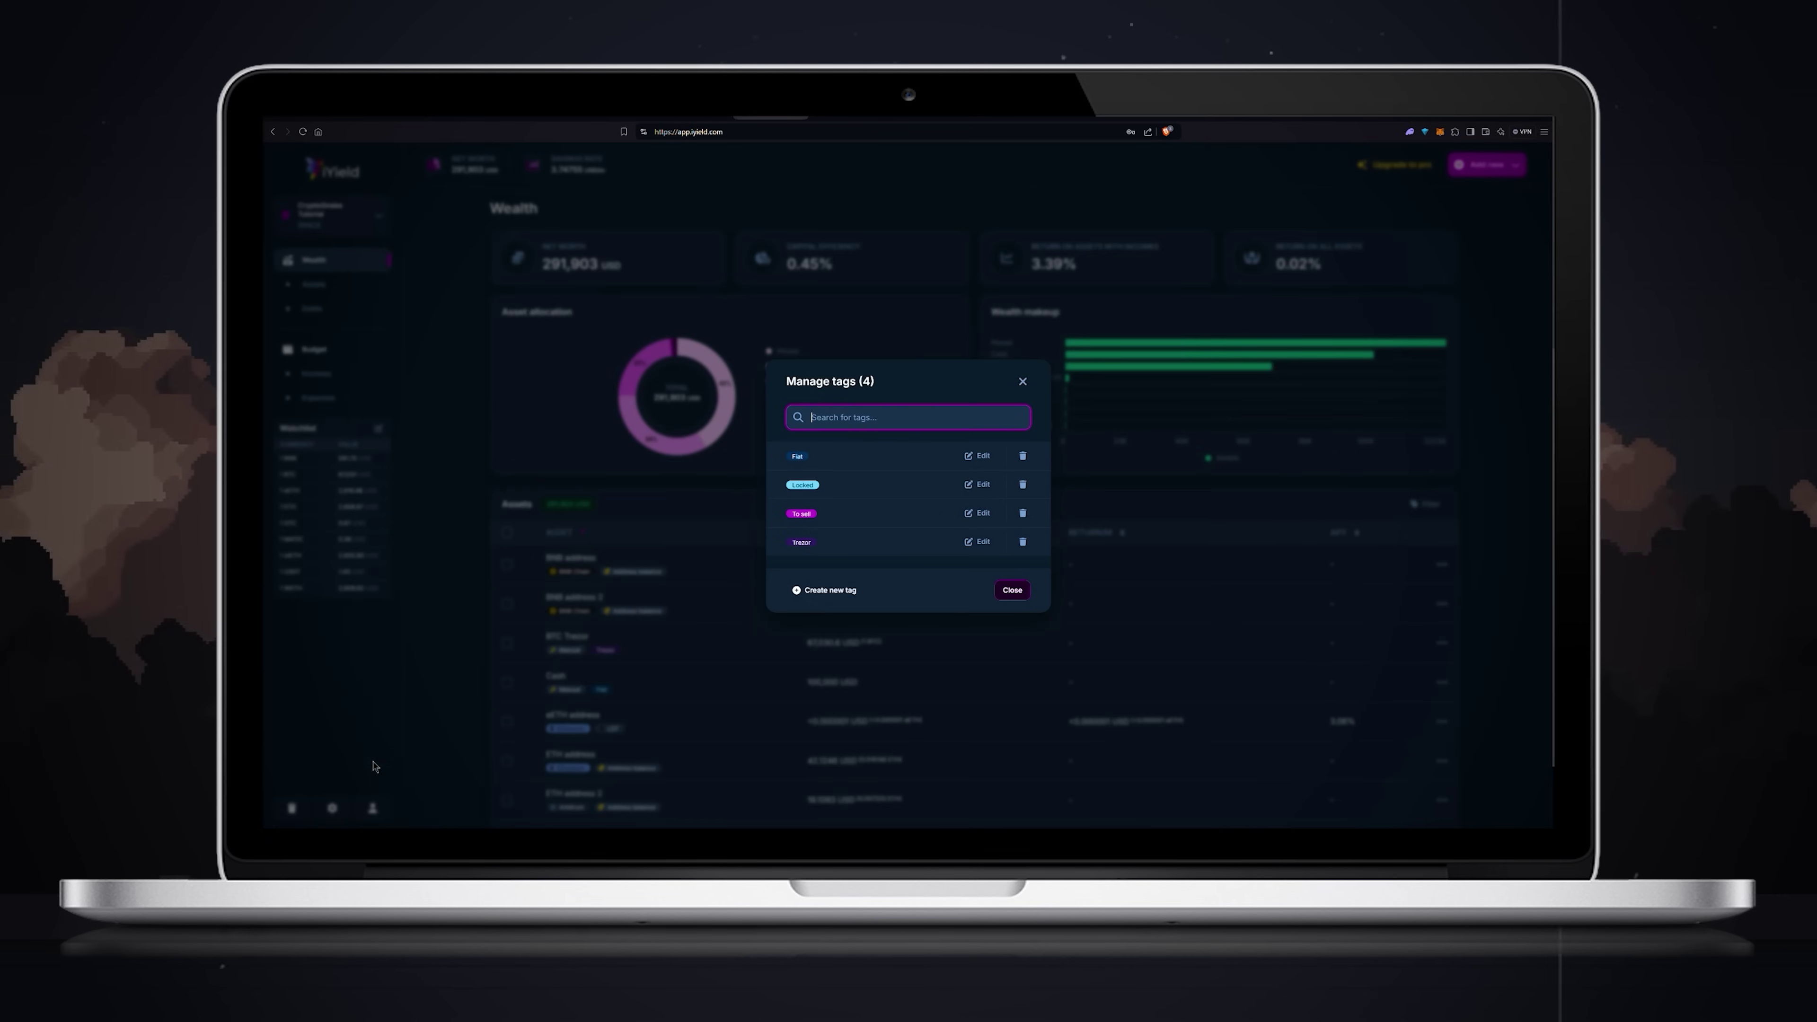
{"action": "left_click", "coordinate": [822, 601]}
{"action": "type", "text": "Real Estate"}
{"action": "left_click", "coordinate": [995, 552]}
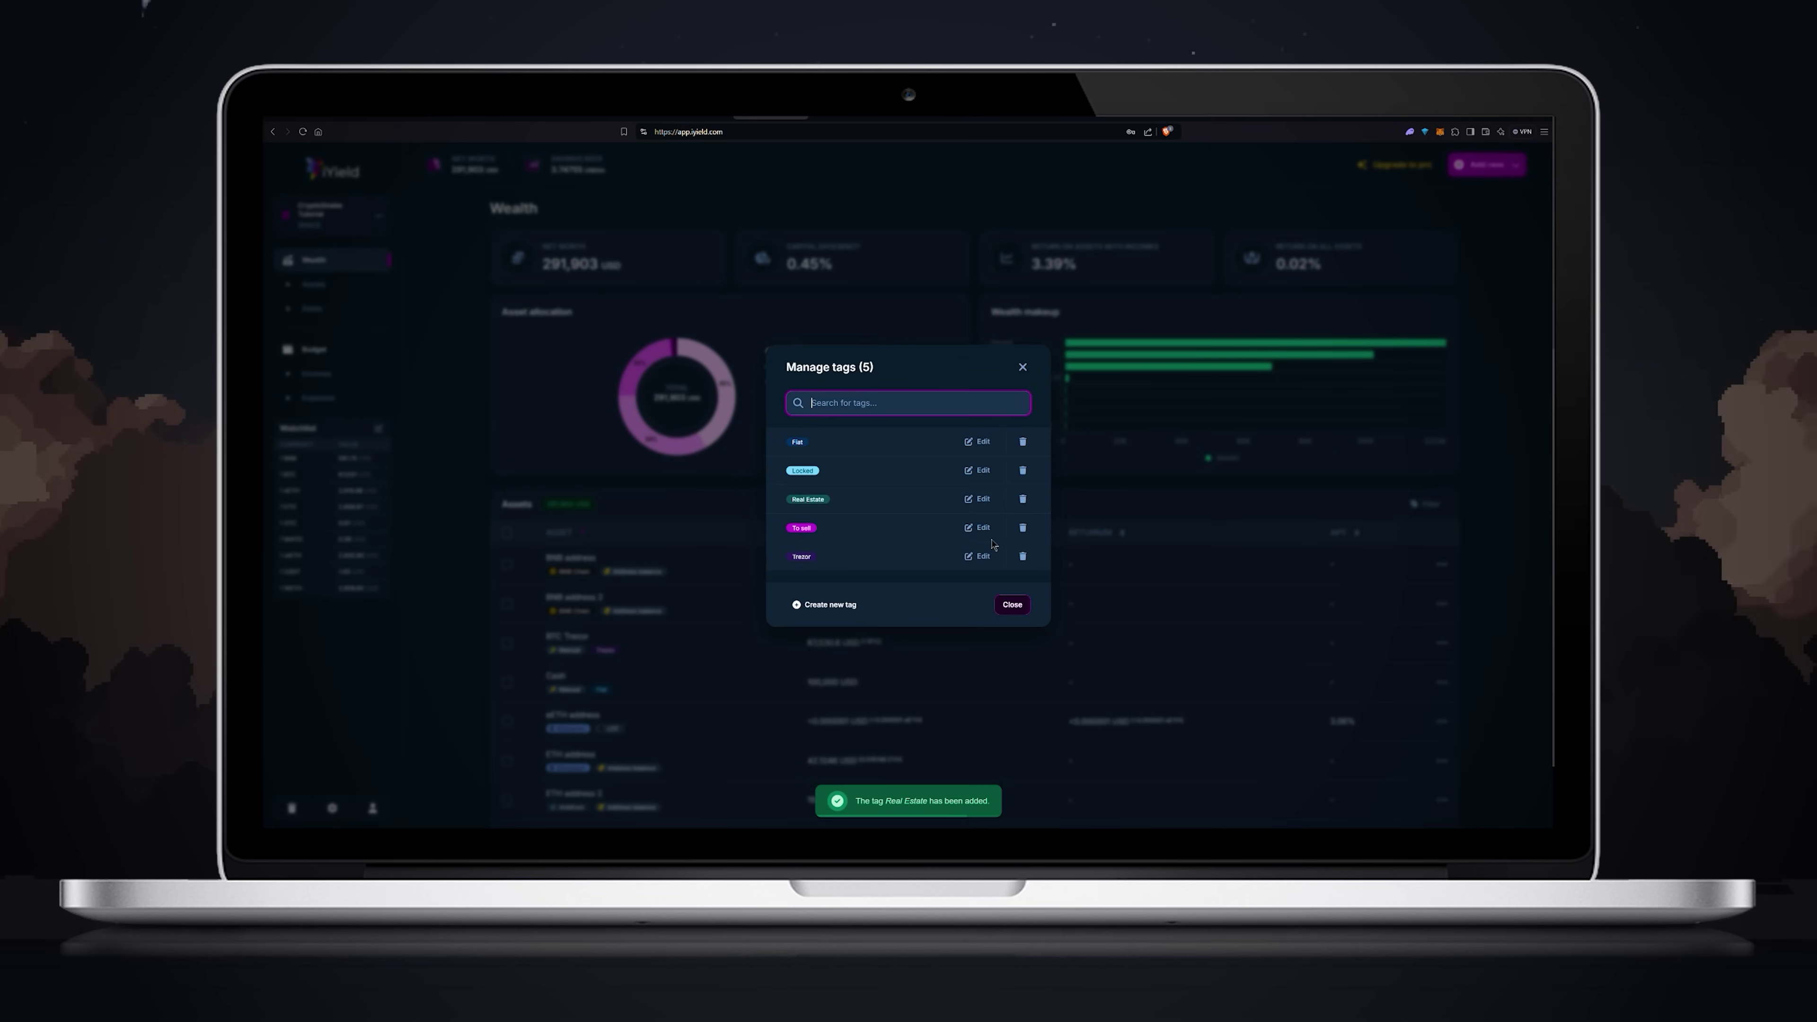
{"action": "left_click", "coordinate": [996, 607]}
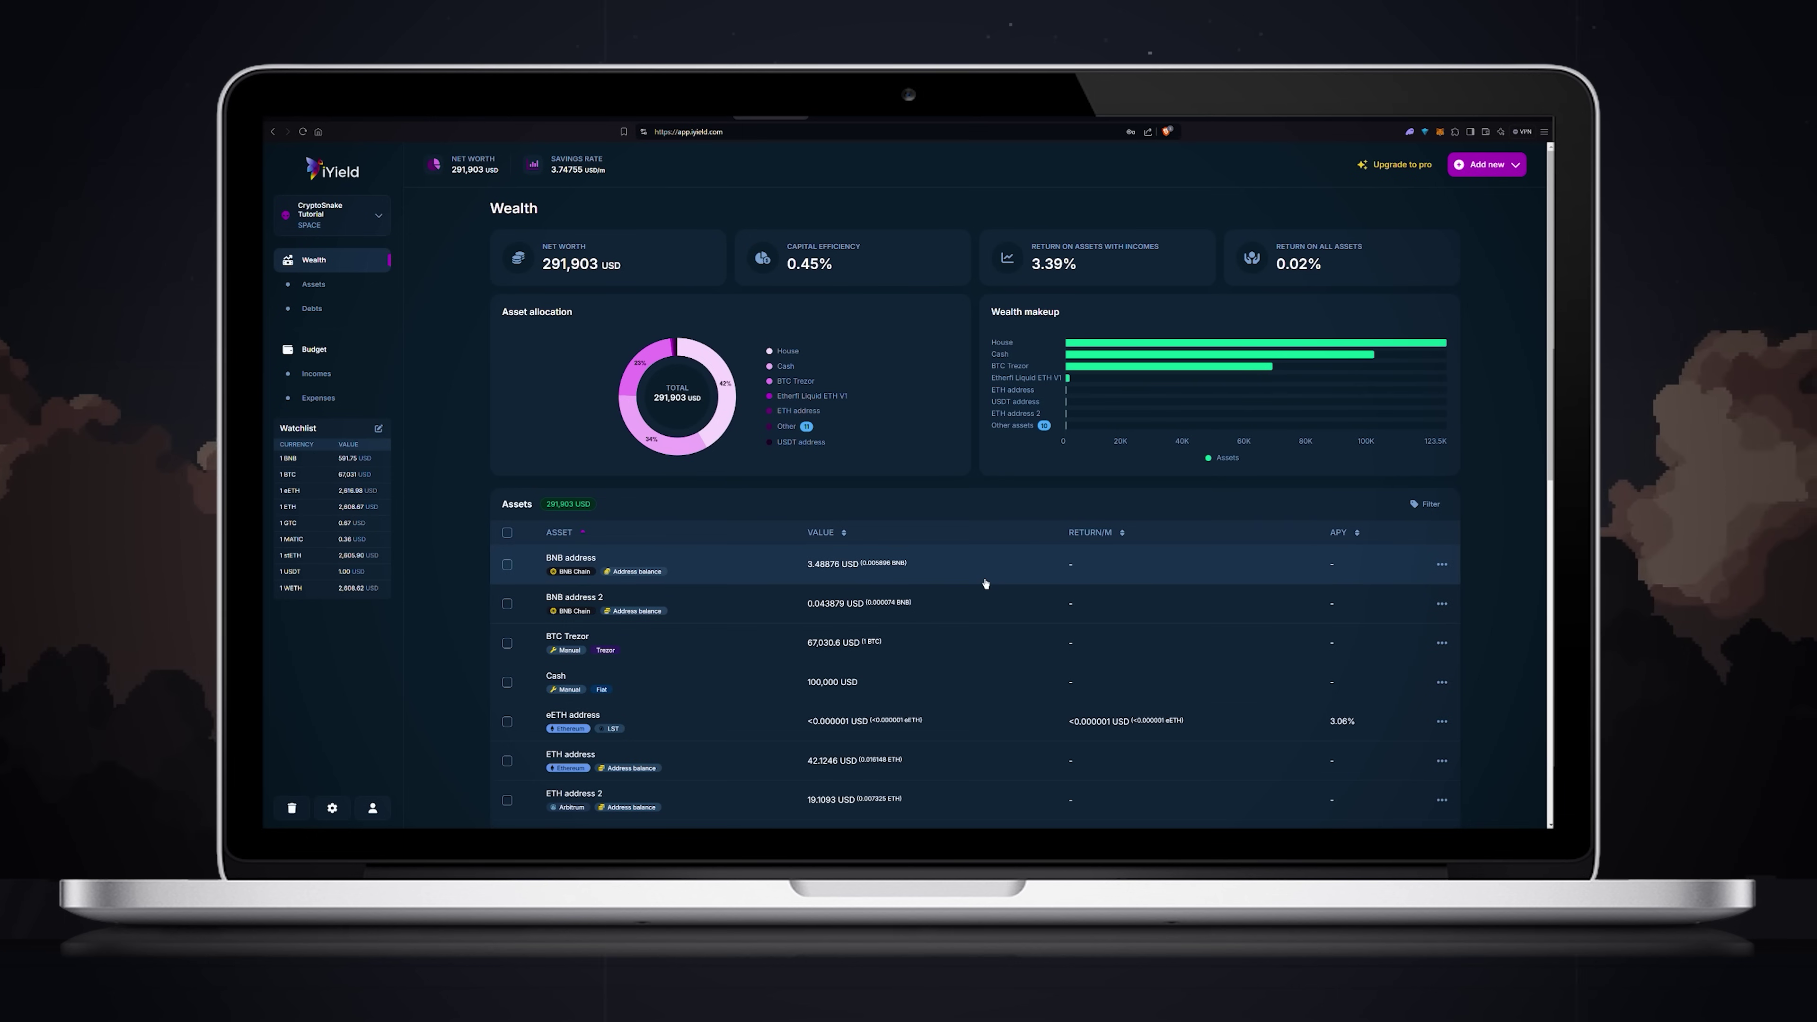
Step: Apply the Real Estate tag to the House asset
{"action": "scroll", "coordinate": [953, 503], "scroll_direction": "down", "scroll_amount": 6}
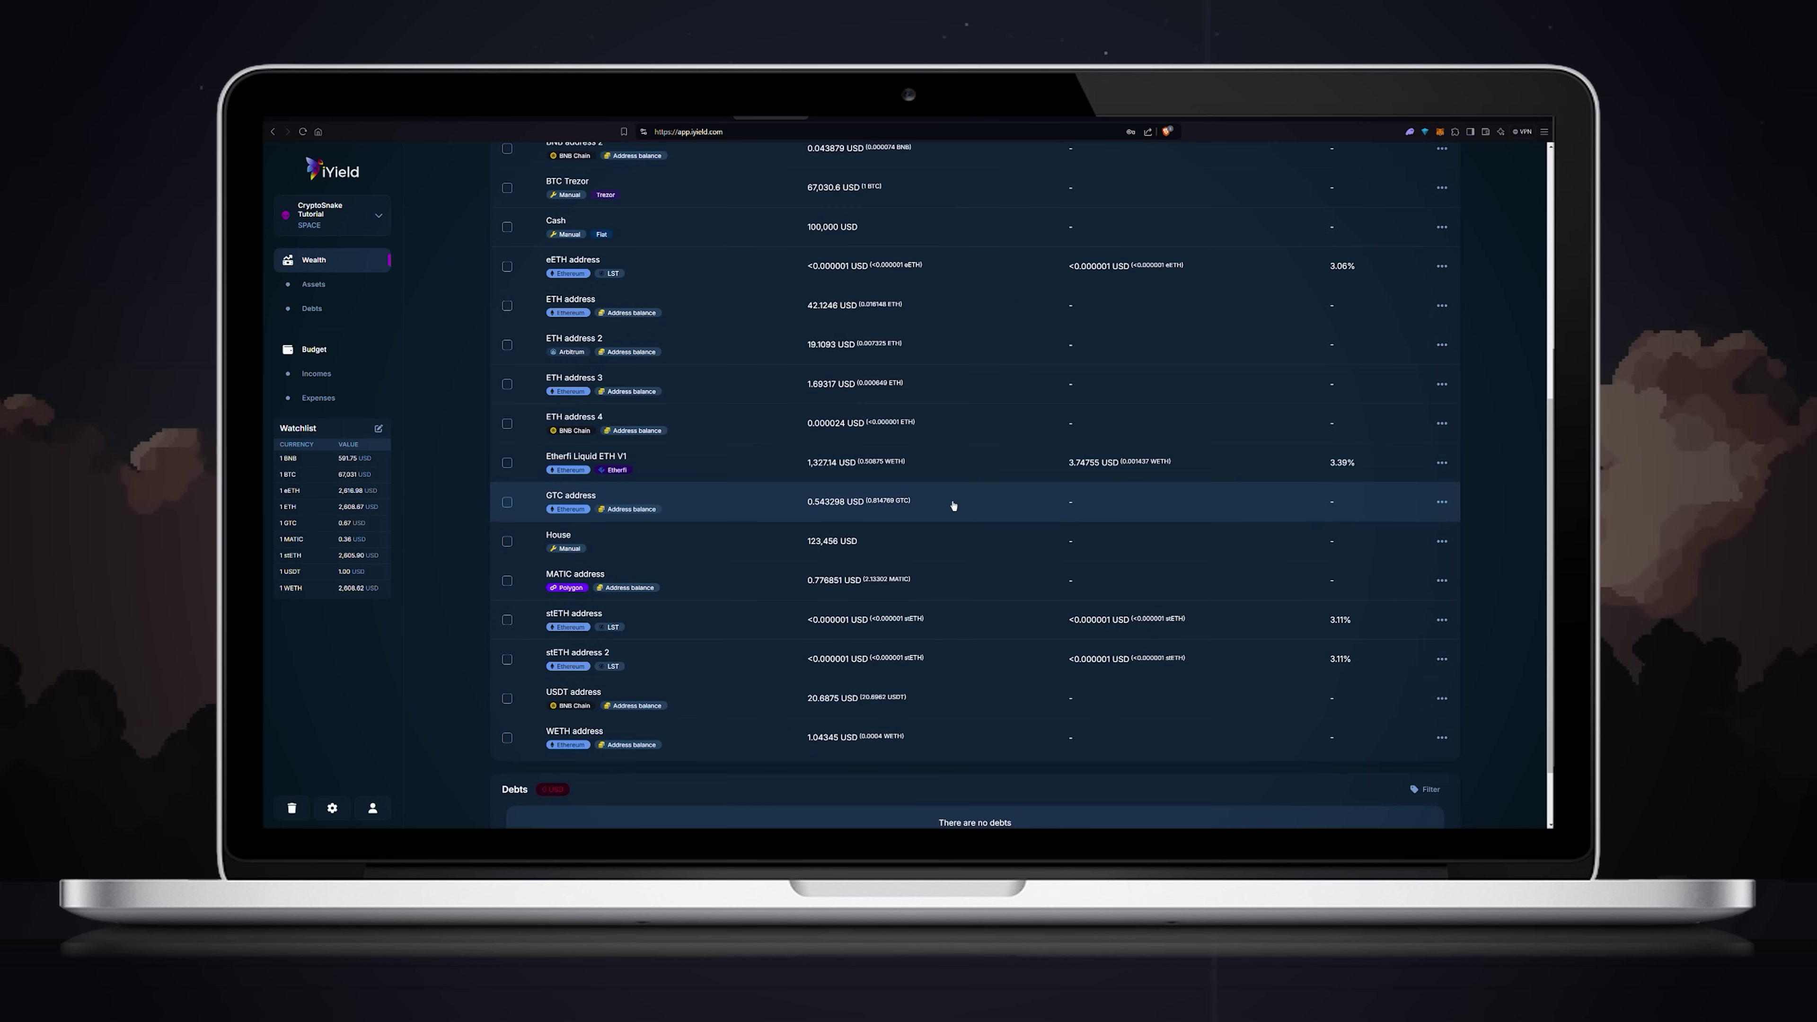
{"action": "left_click", "coordinate": [1441, 541]}
{"action": "left_click", "coordinate": [1378, 618]}
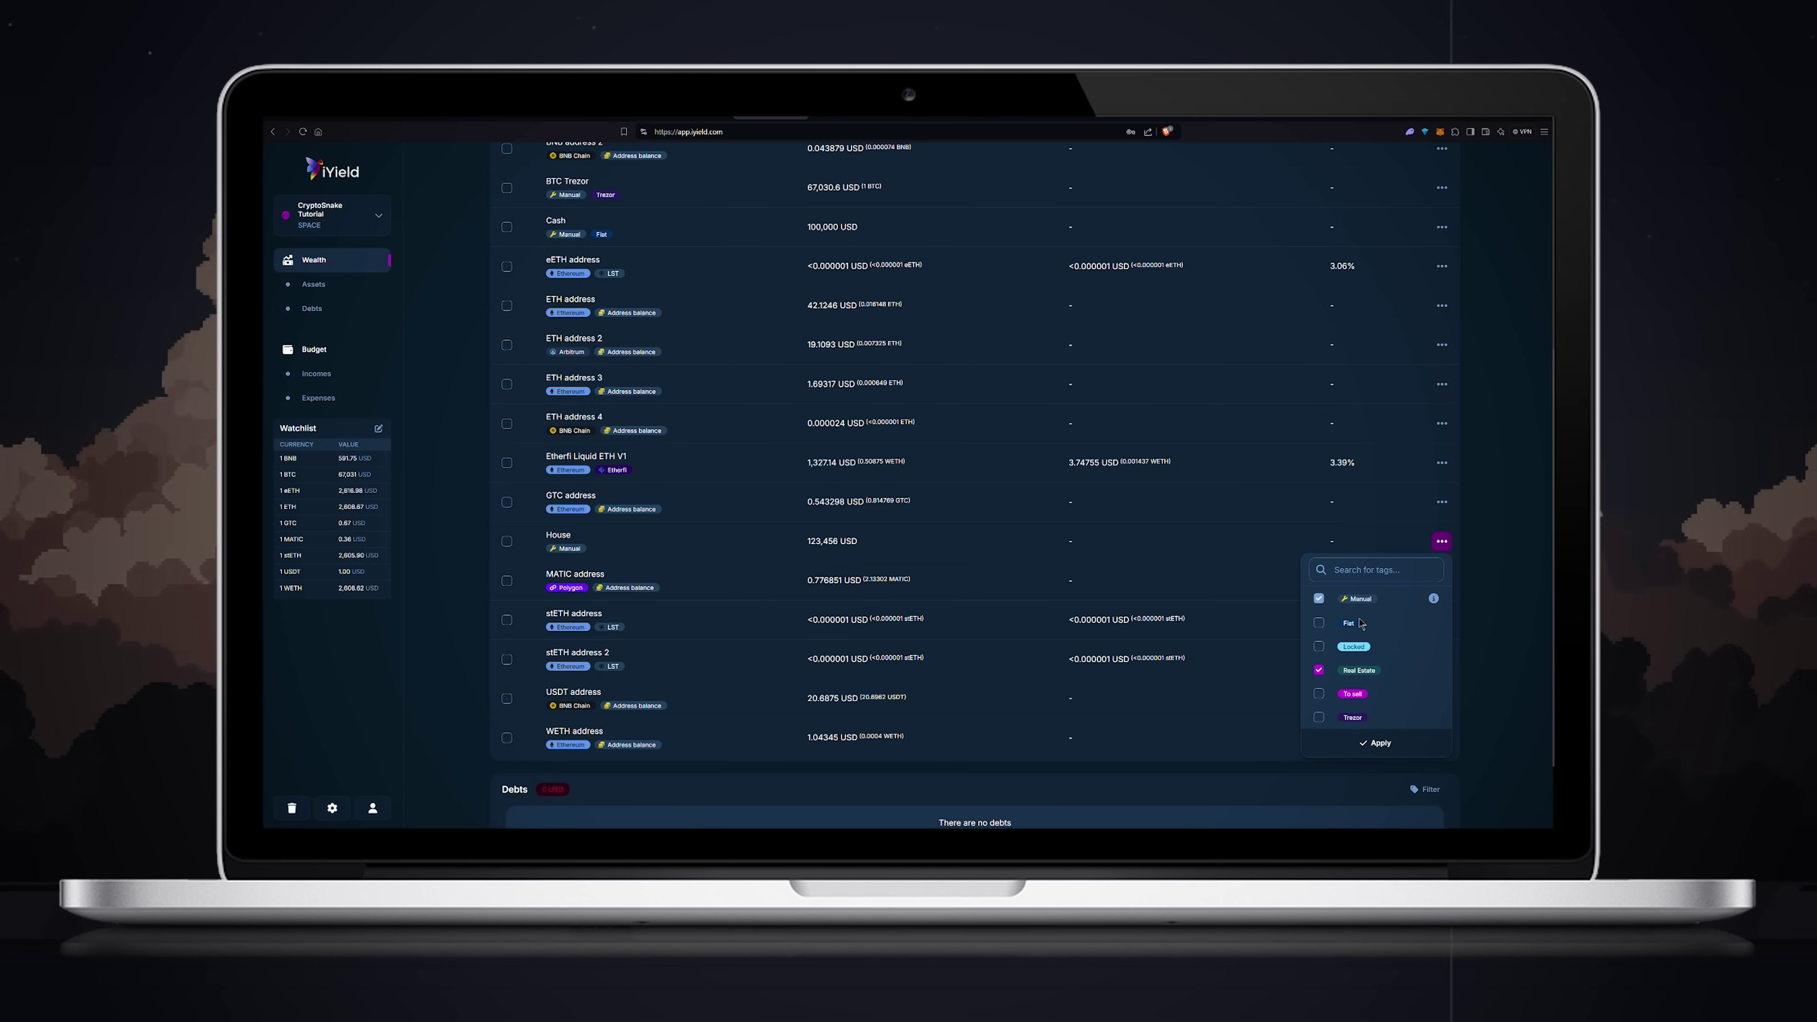
{"action": "left_click", "coordinate": [1375, 743]}
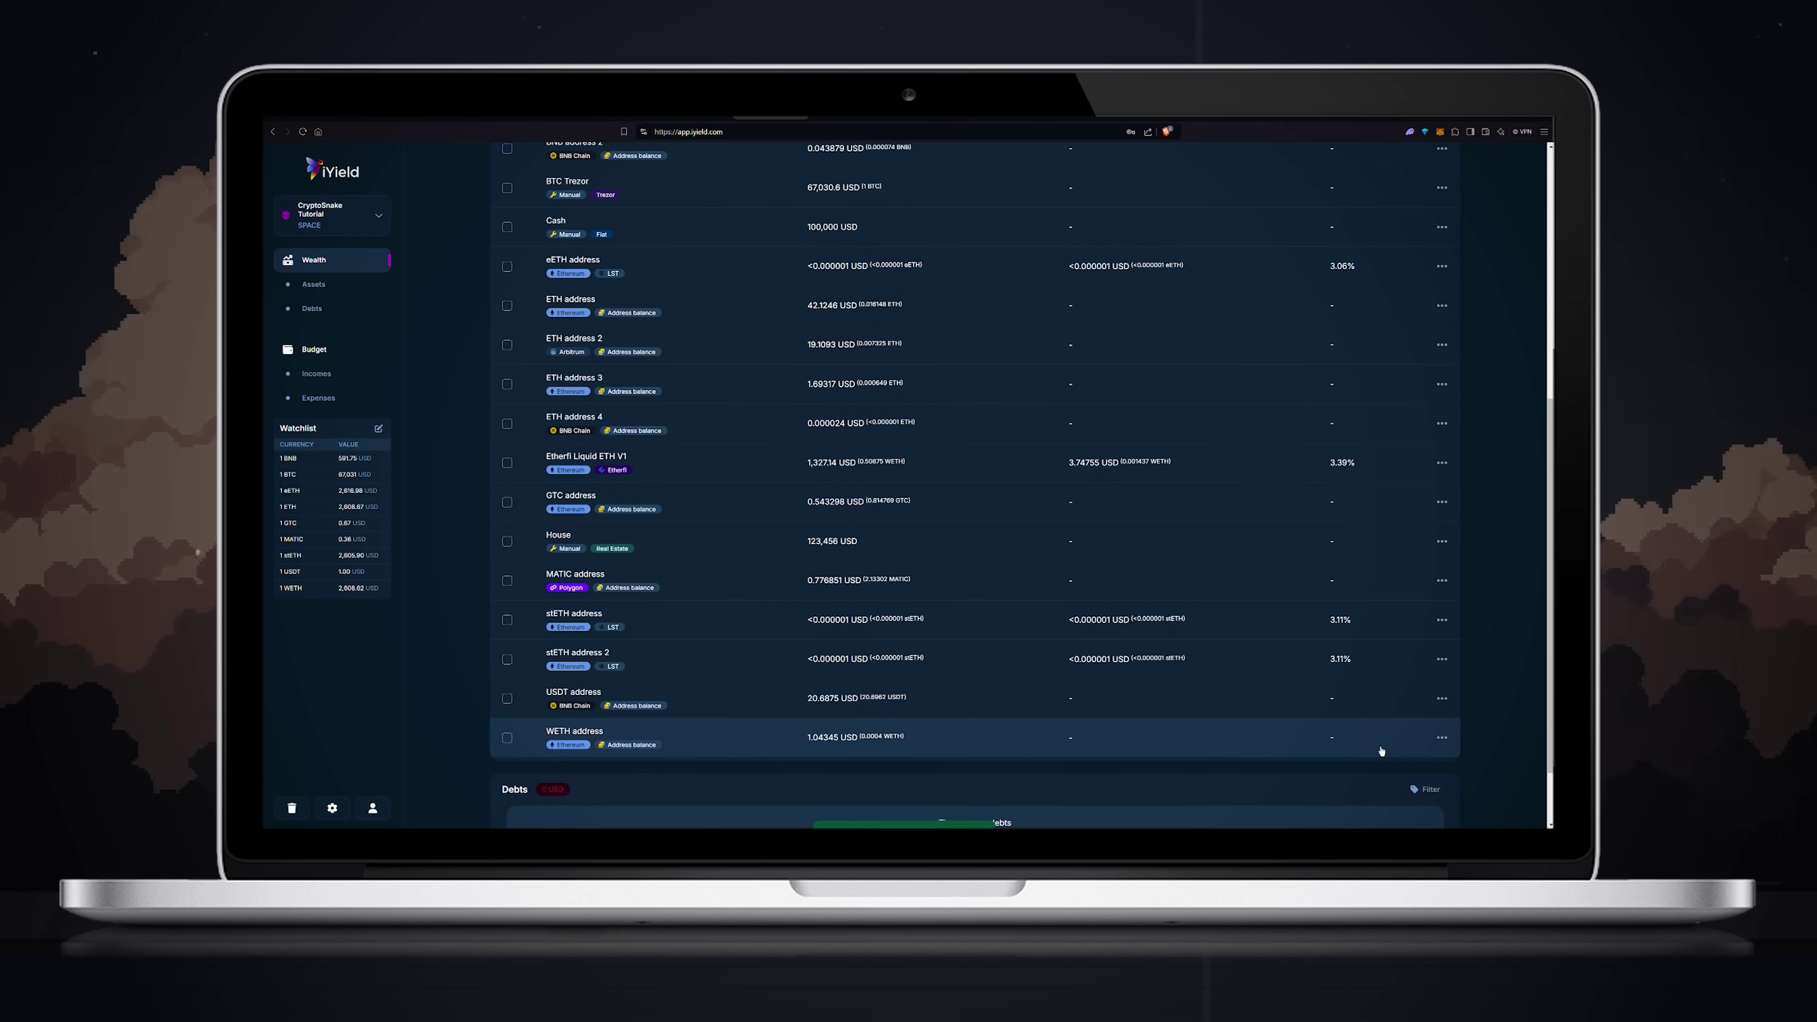
{"action": "scroll", "coordinate": [1310, 669], "scroll_direction": "up", "scroll_amount": 10}
Step: Add an untagged manual Other asset named Car worth 20,000 USD
{"action": "left_click", "coordinate": [1487, 164]}
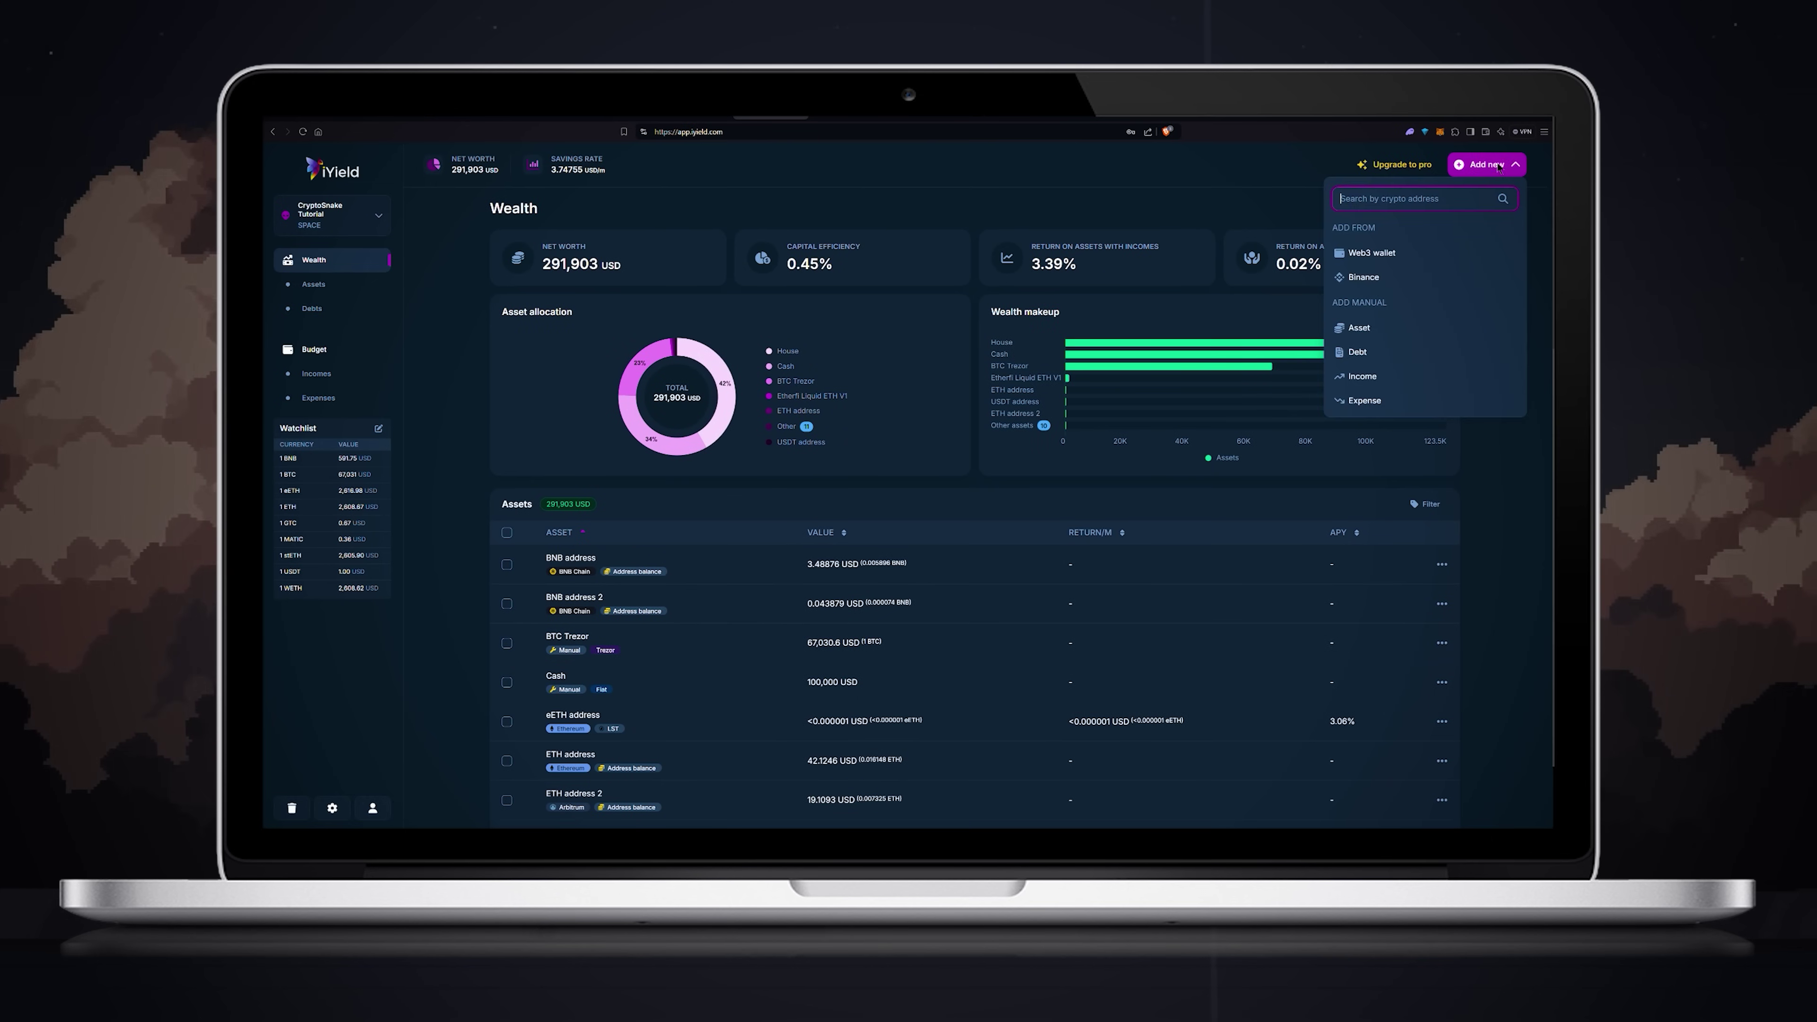
{"action": "left_click", "coordinate": [1358, 327]}
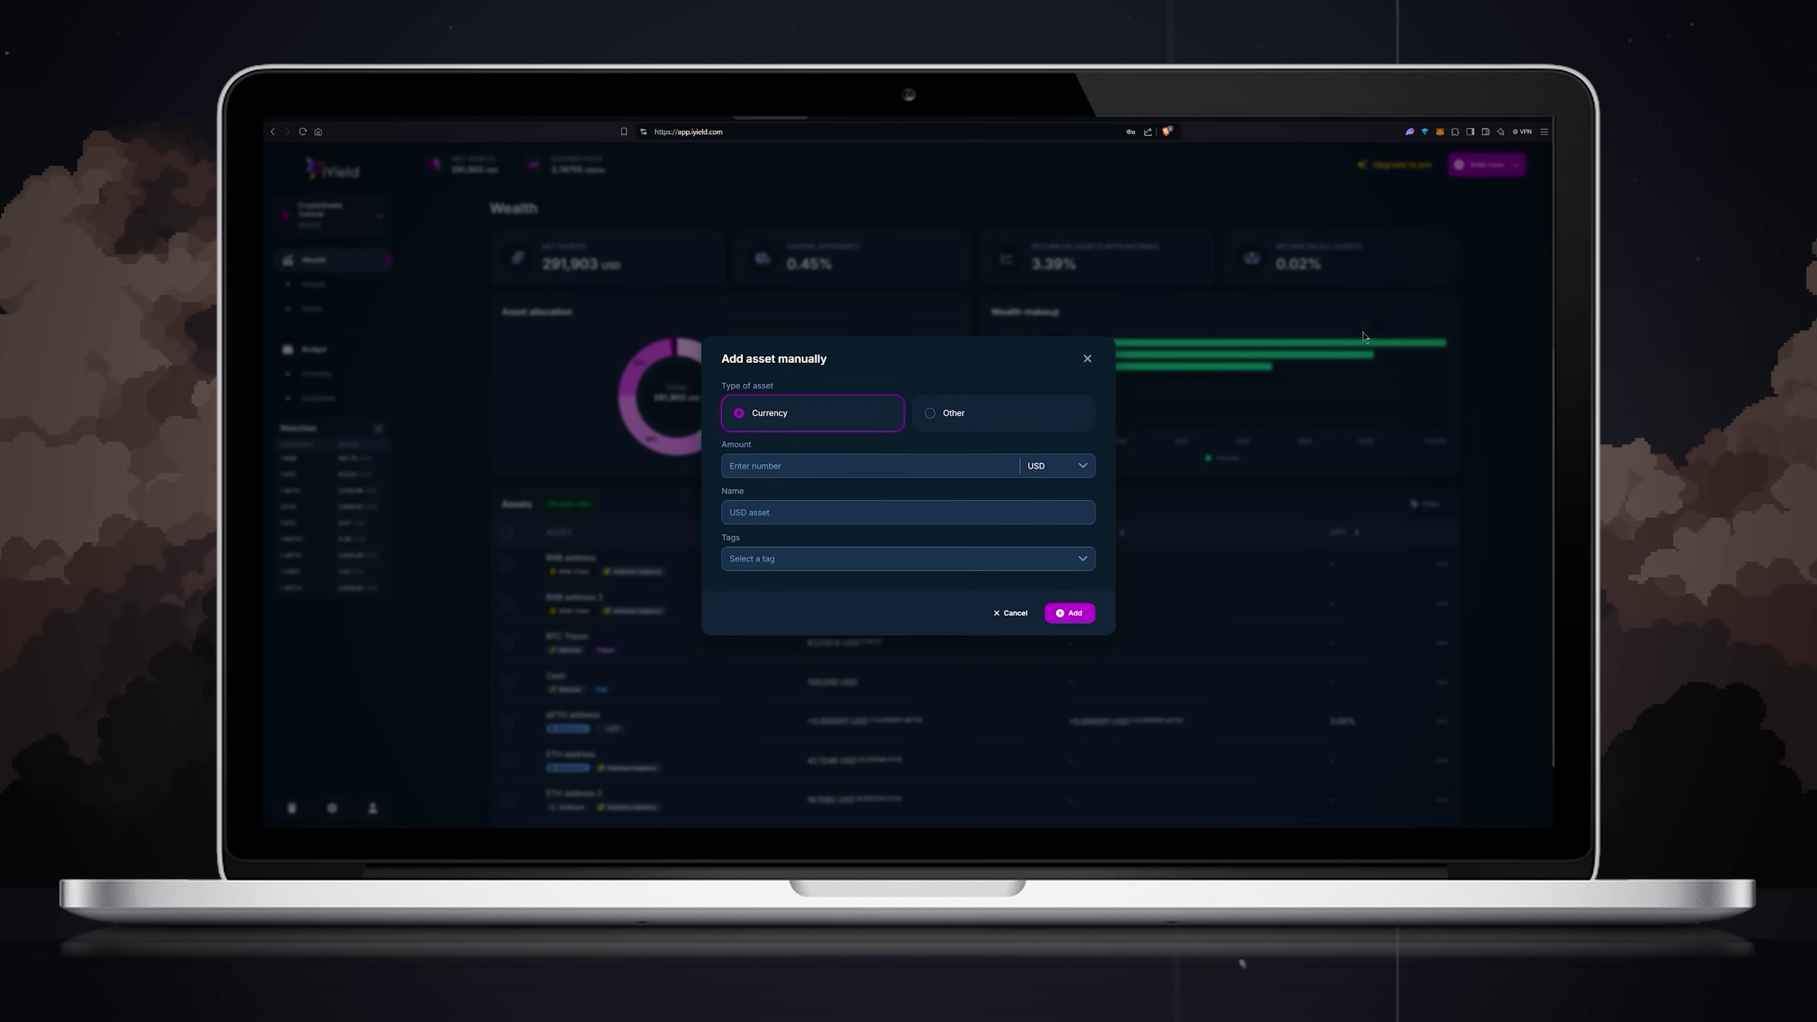
{"action": "left_click", "coordinate": [1002, 390]}
{"action": "type", "text": "20000"}
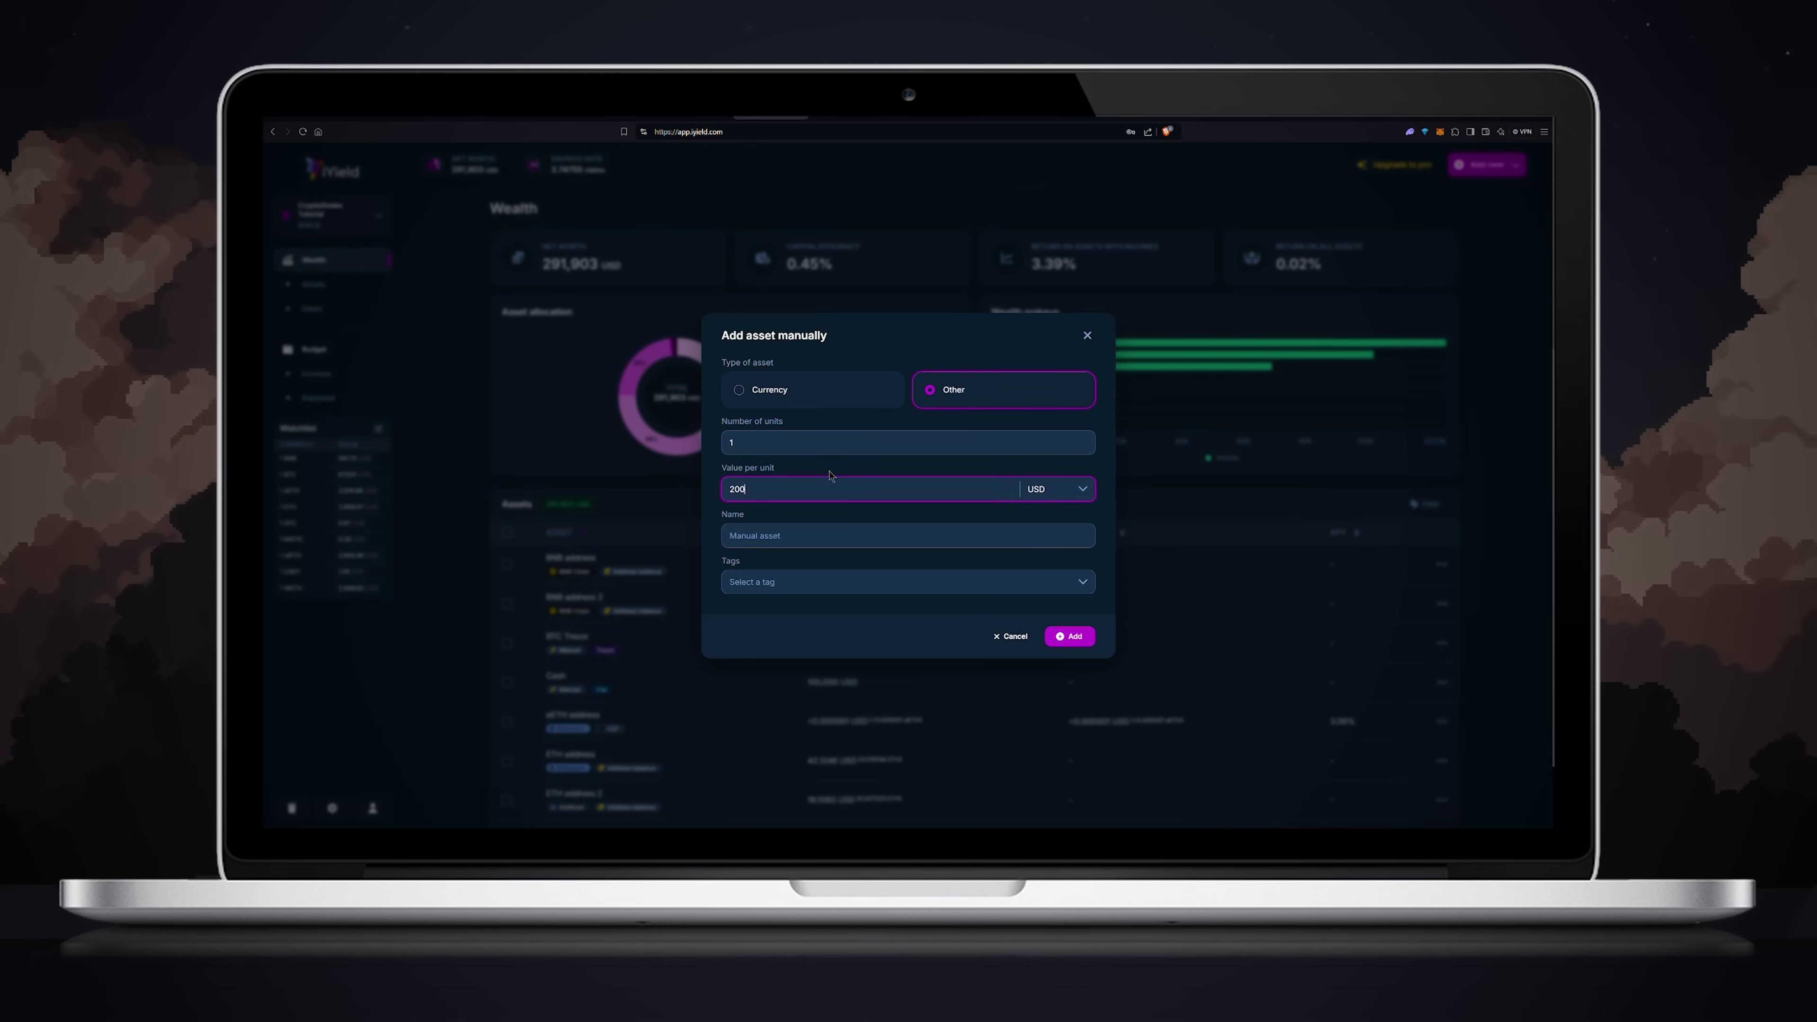
{"action": "left_click", "coordinate": [794, 536]}
{"action": "type", "text": "Car"}
{"action": "left_click", "coordinate": [794, 581]}
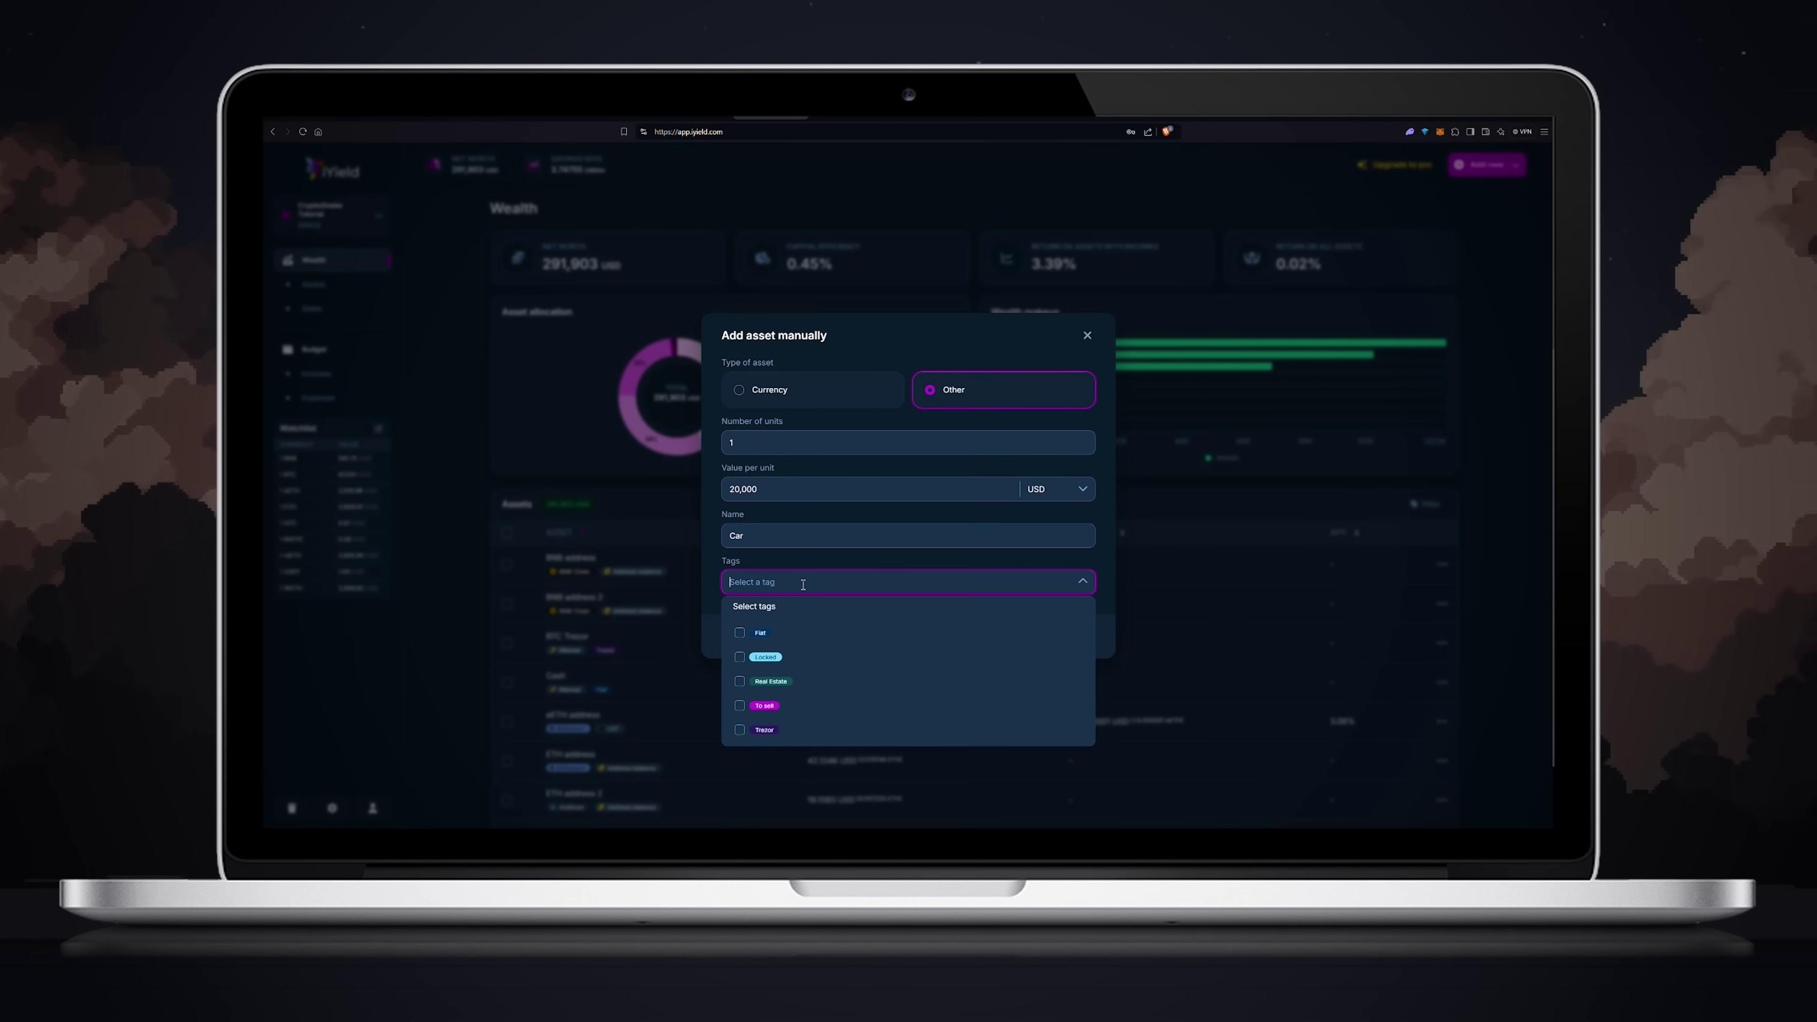
{"action": "left_click", "coordinate": [794, 581]}
{"action": "left_click", "coordinate": [1073, 636]}
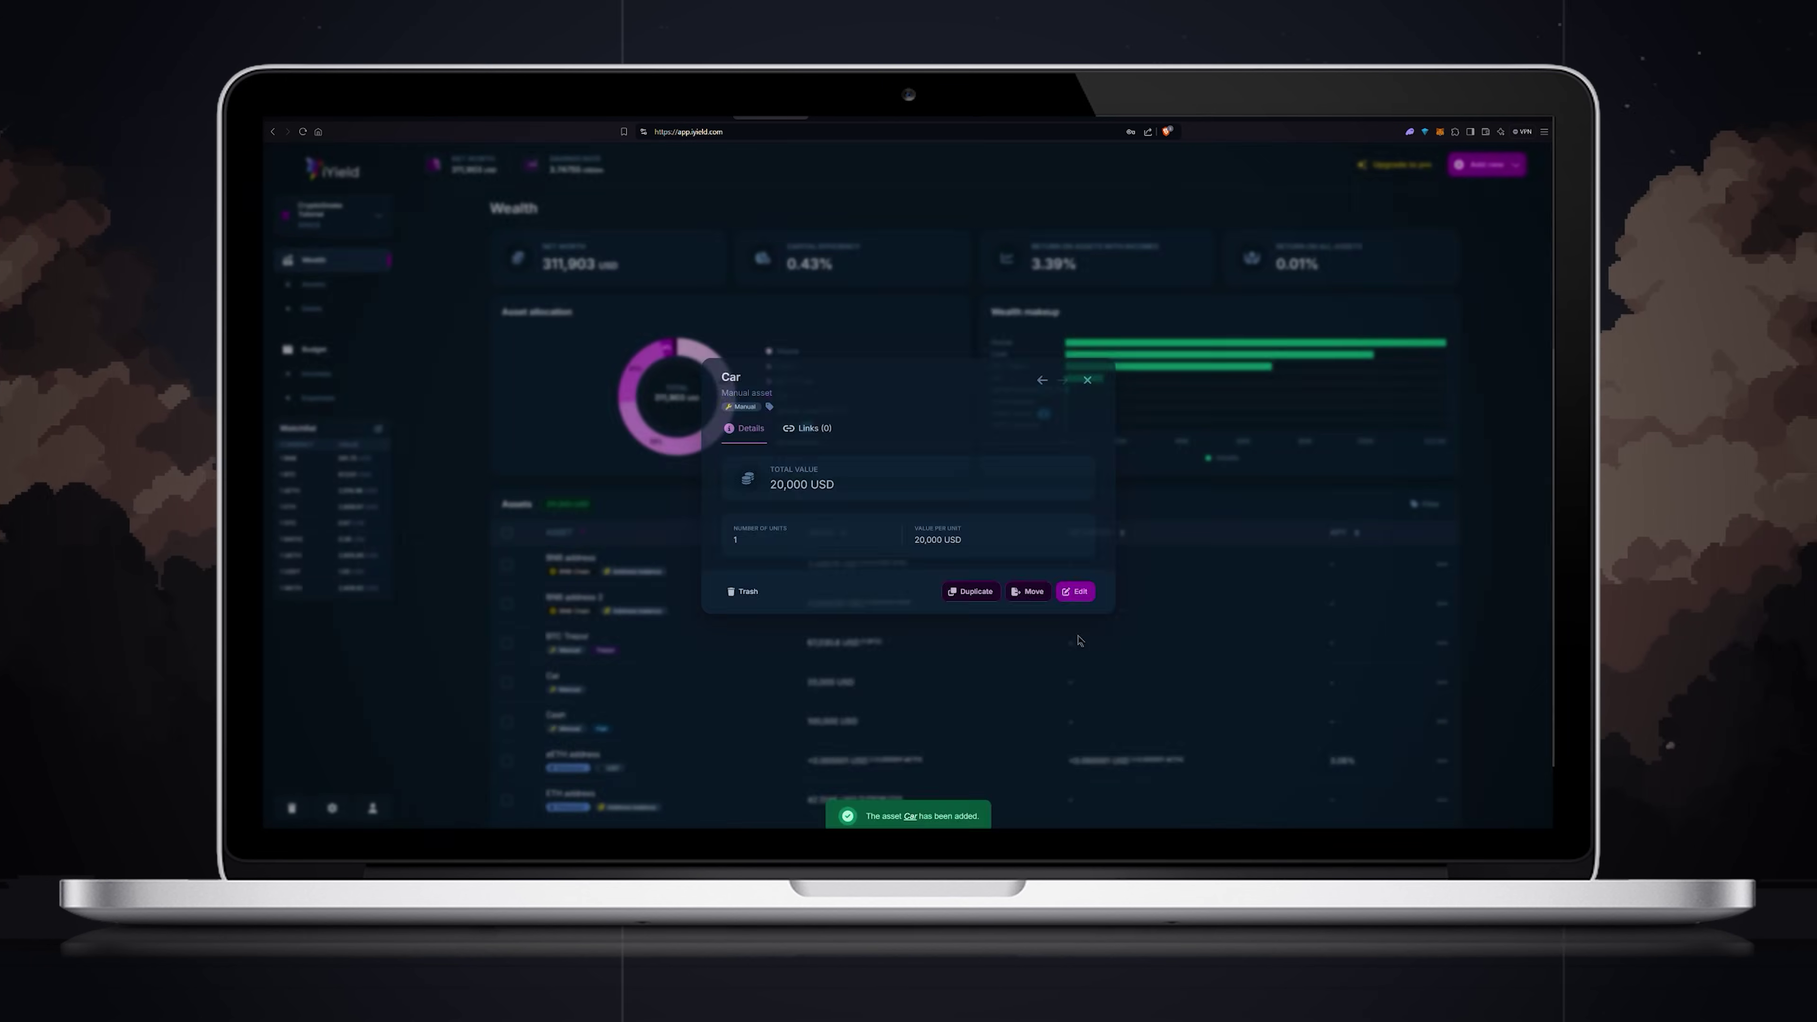
{"action": "left_click", "coordinate": [1085, 379]}
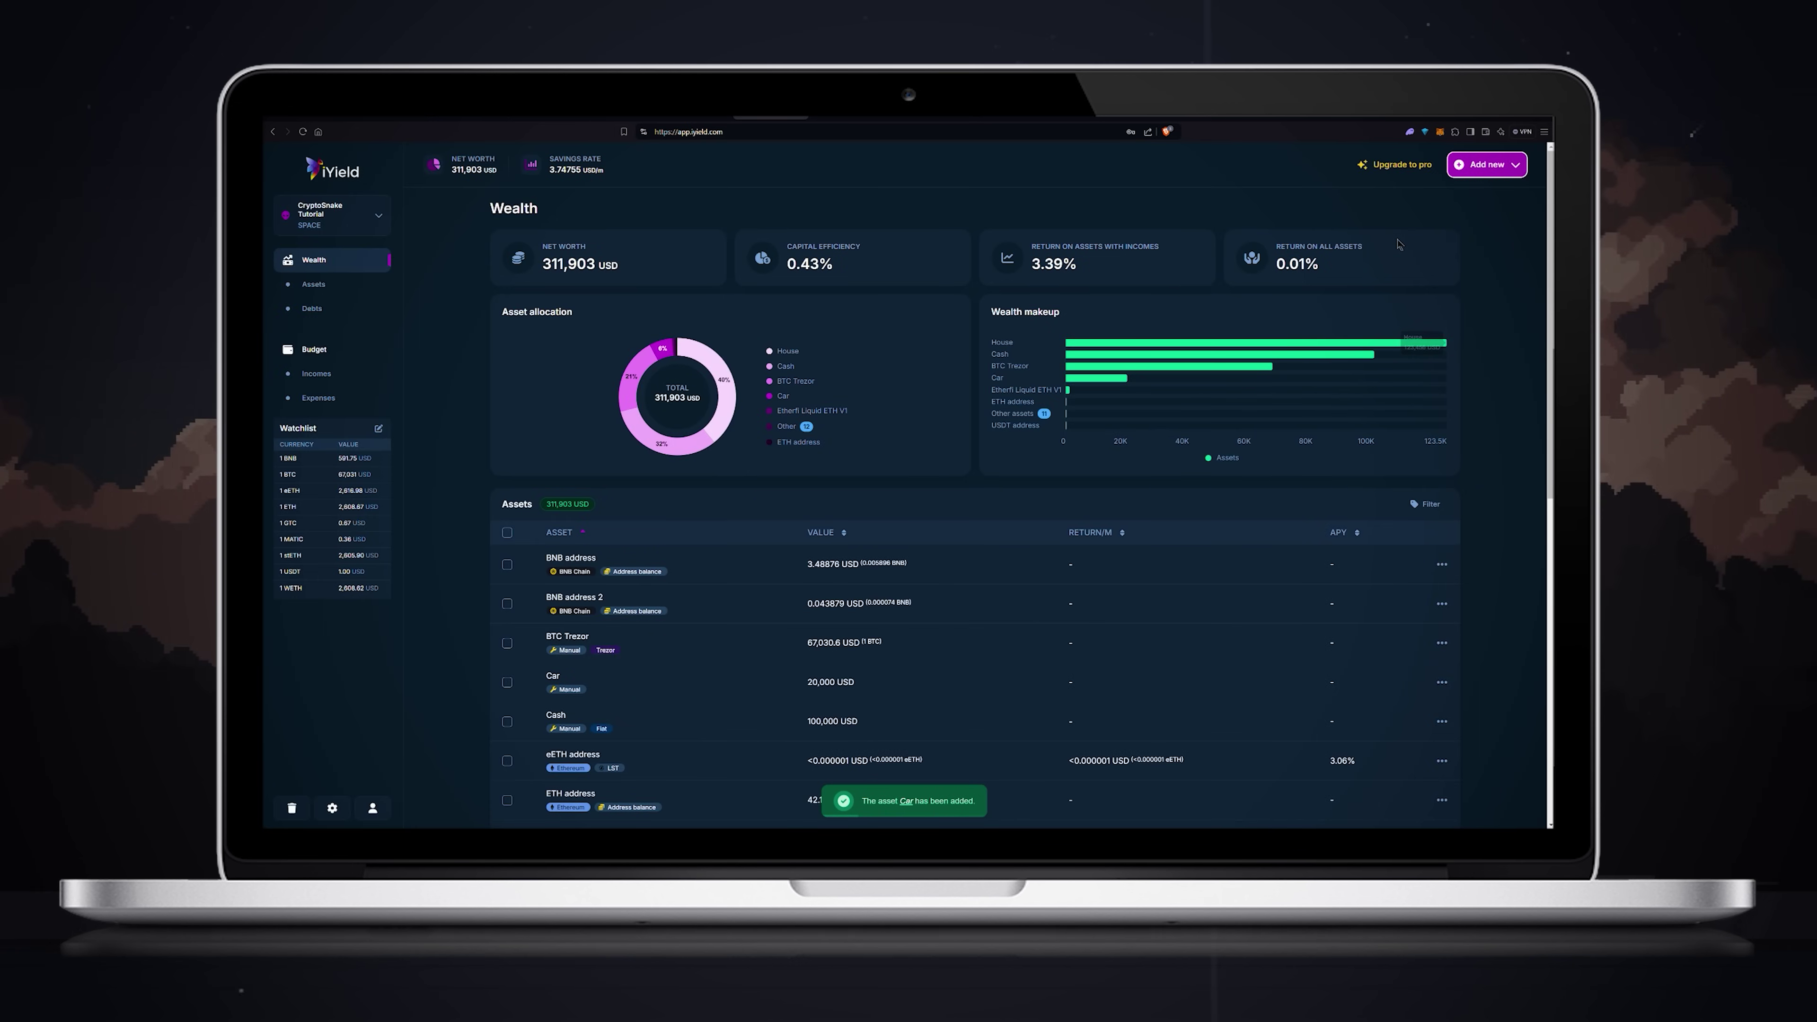
{"action": "left_click", "coordinate": [1515, 170]}
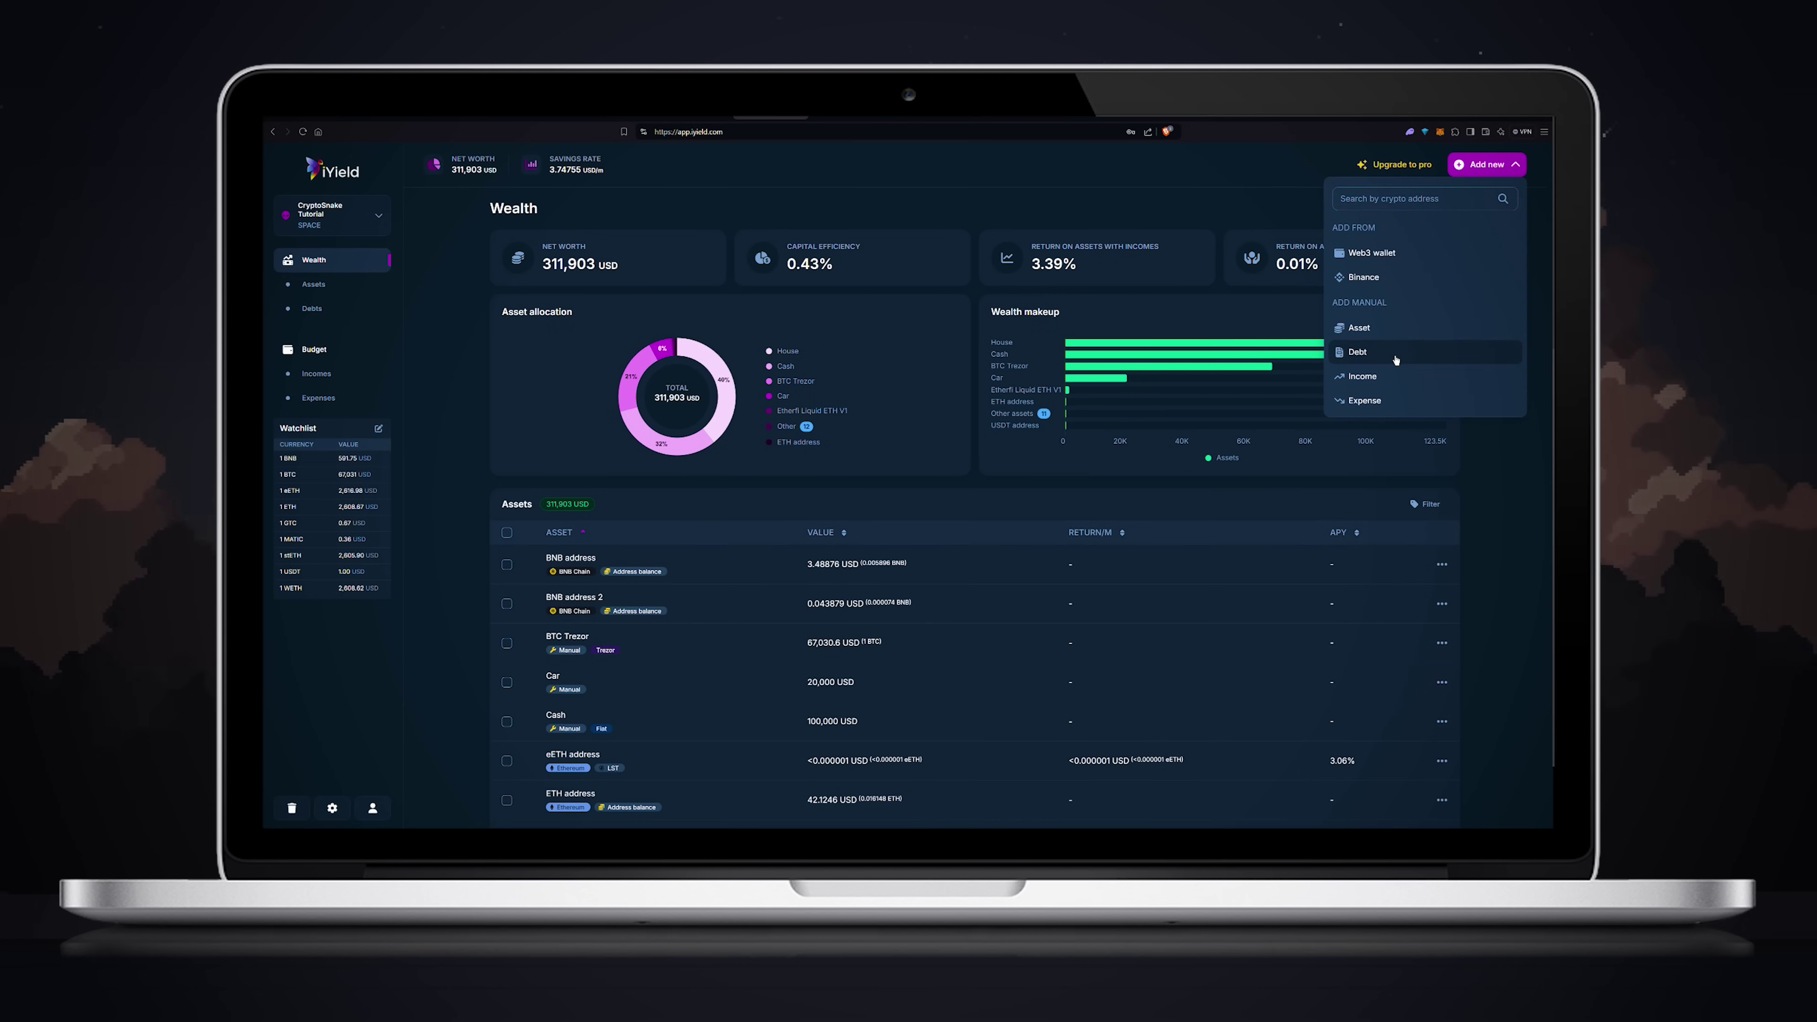
Step: Record an untagged Student Loan debt of 10,000 USD at 5% interest
{"action": "left_click", "coordinate": [1357, 352]}
{"action": "type", "text": "10,000"}
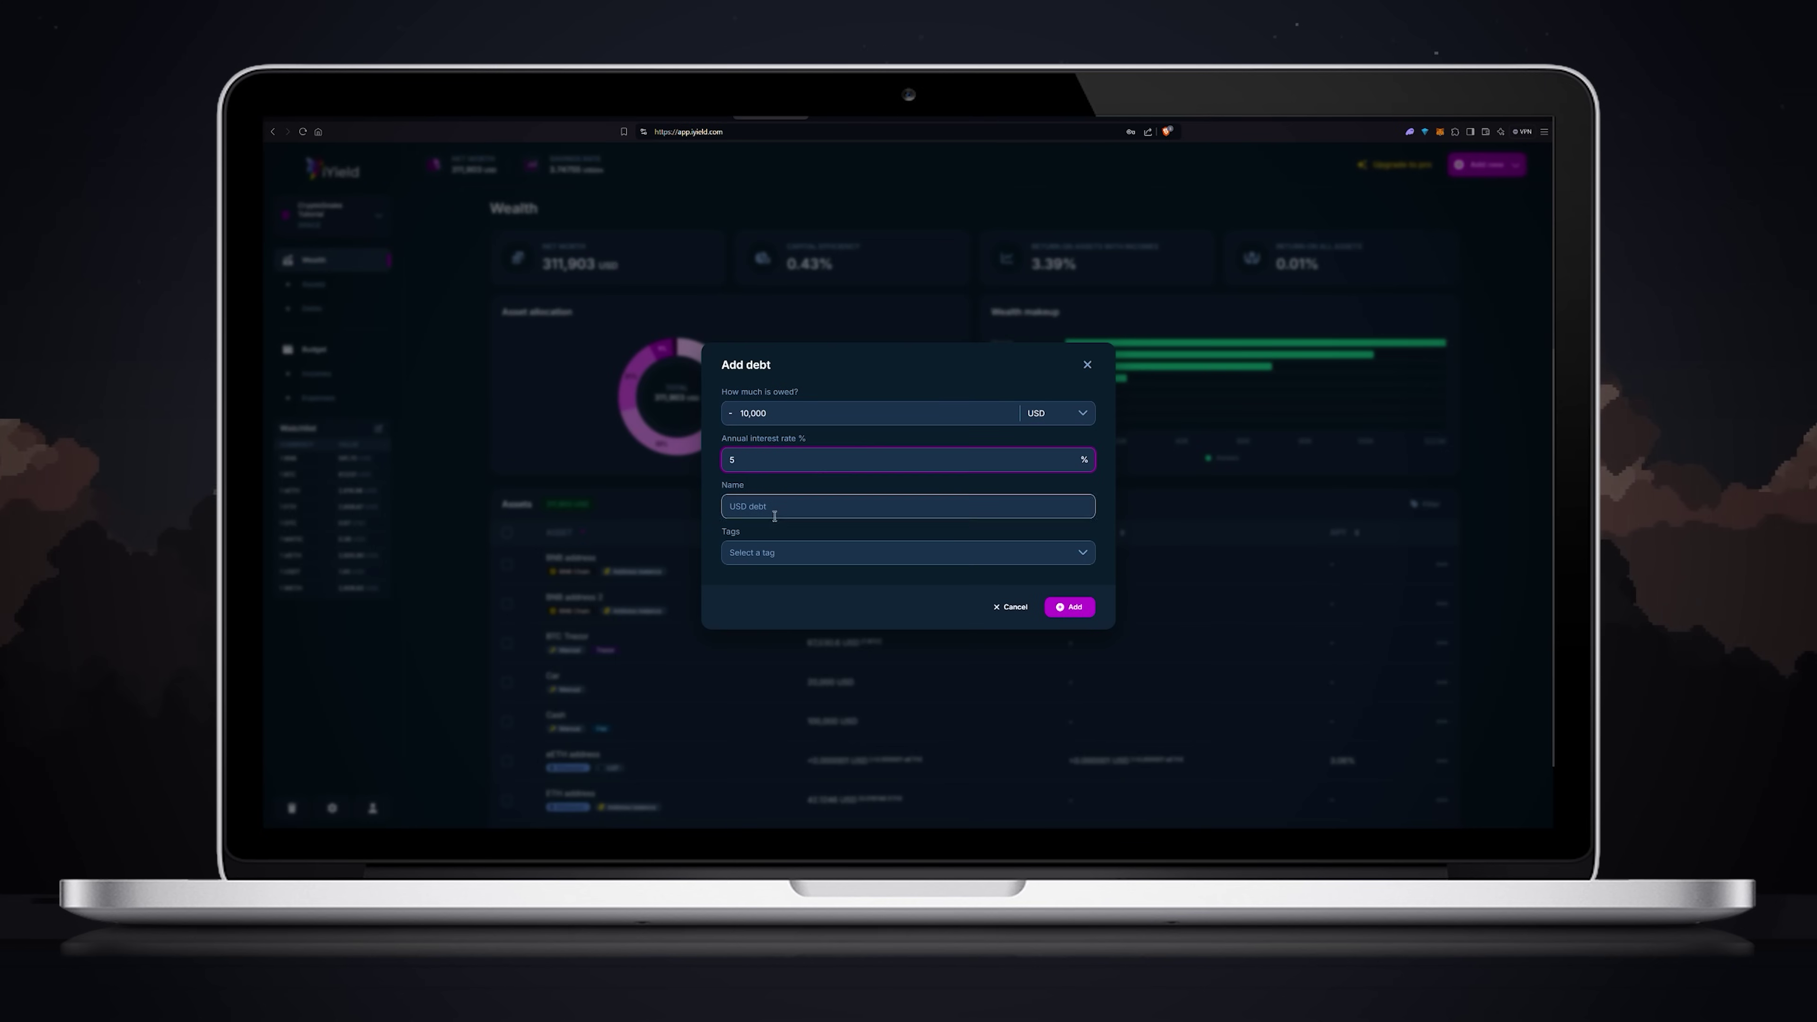
{"action": "left_click", "coordinate": [832, 554]}
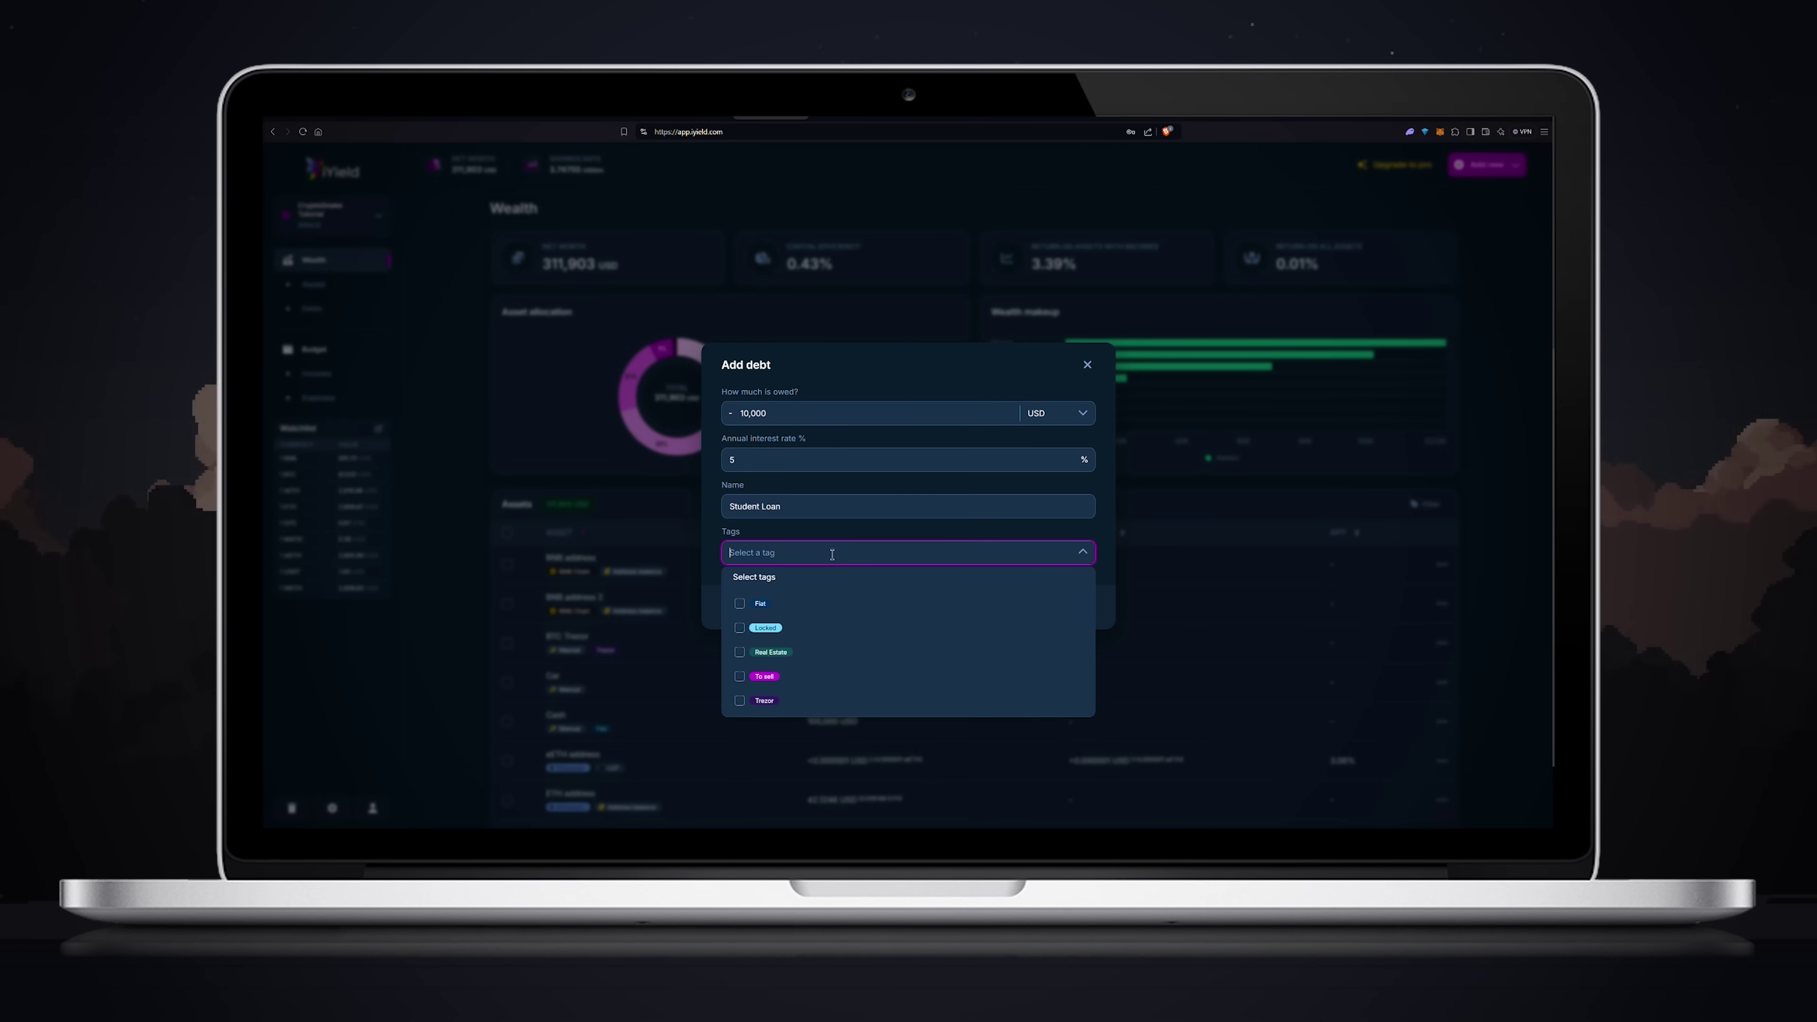
{"action": "left_click", "coordinate": [832, 534]}
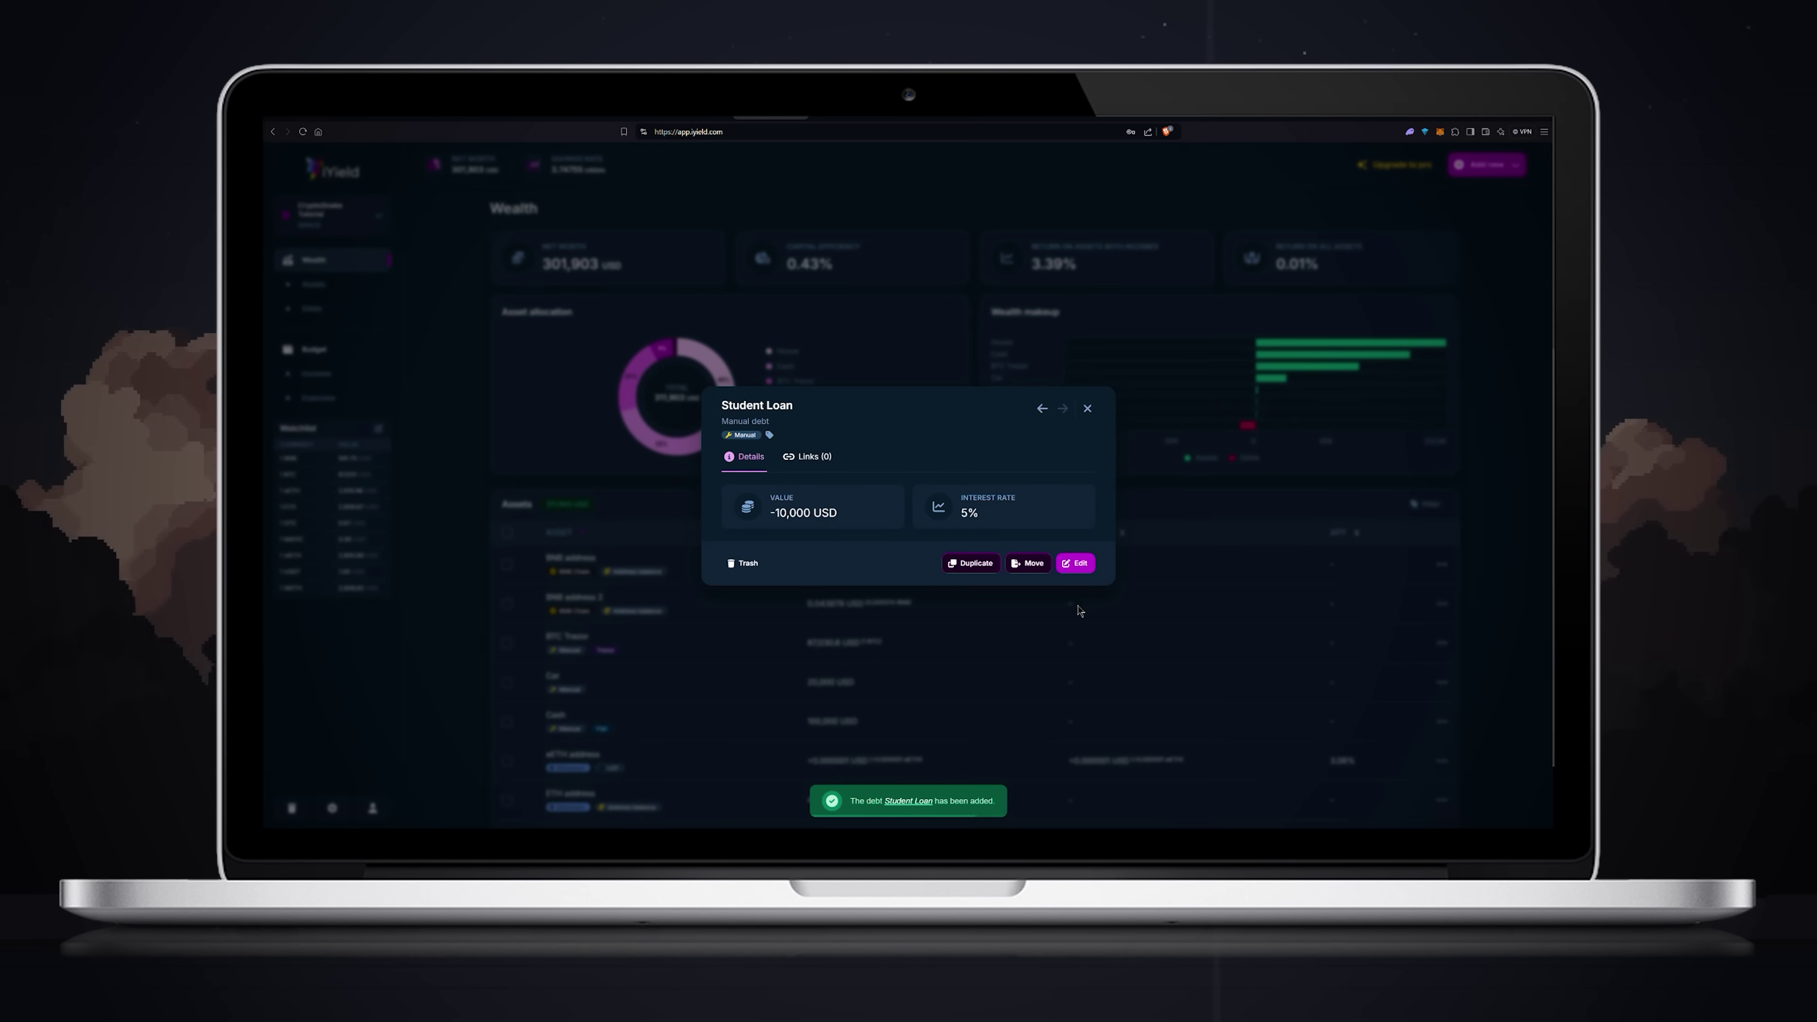
{"action": "left_click", "coordinate": [1087, 409]}
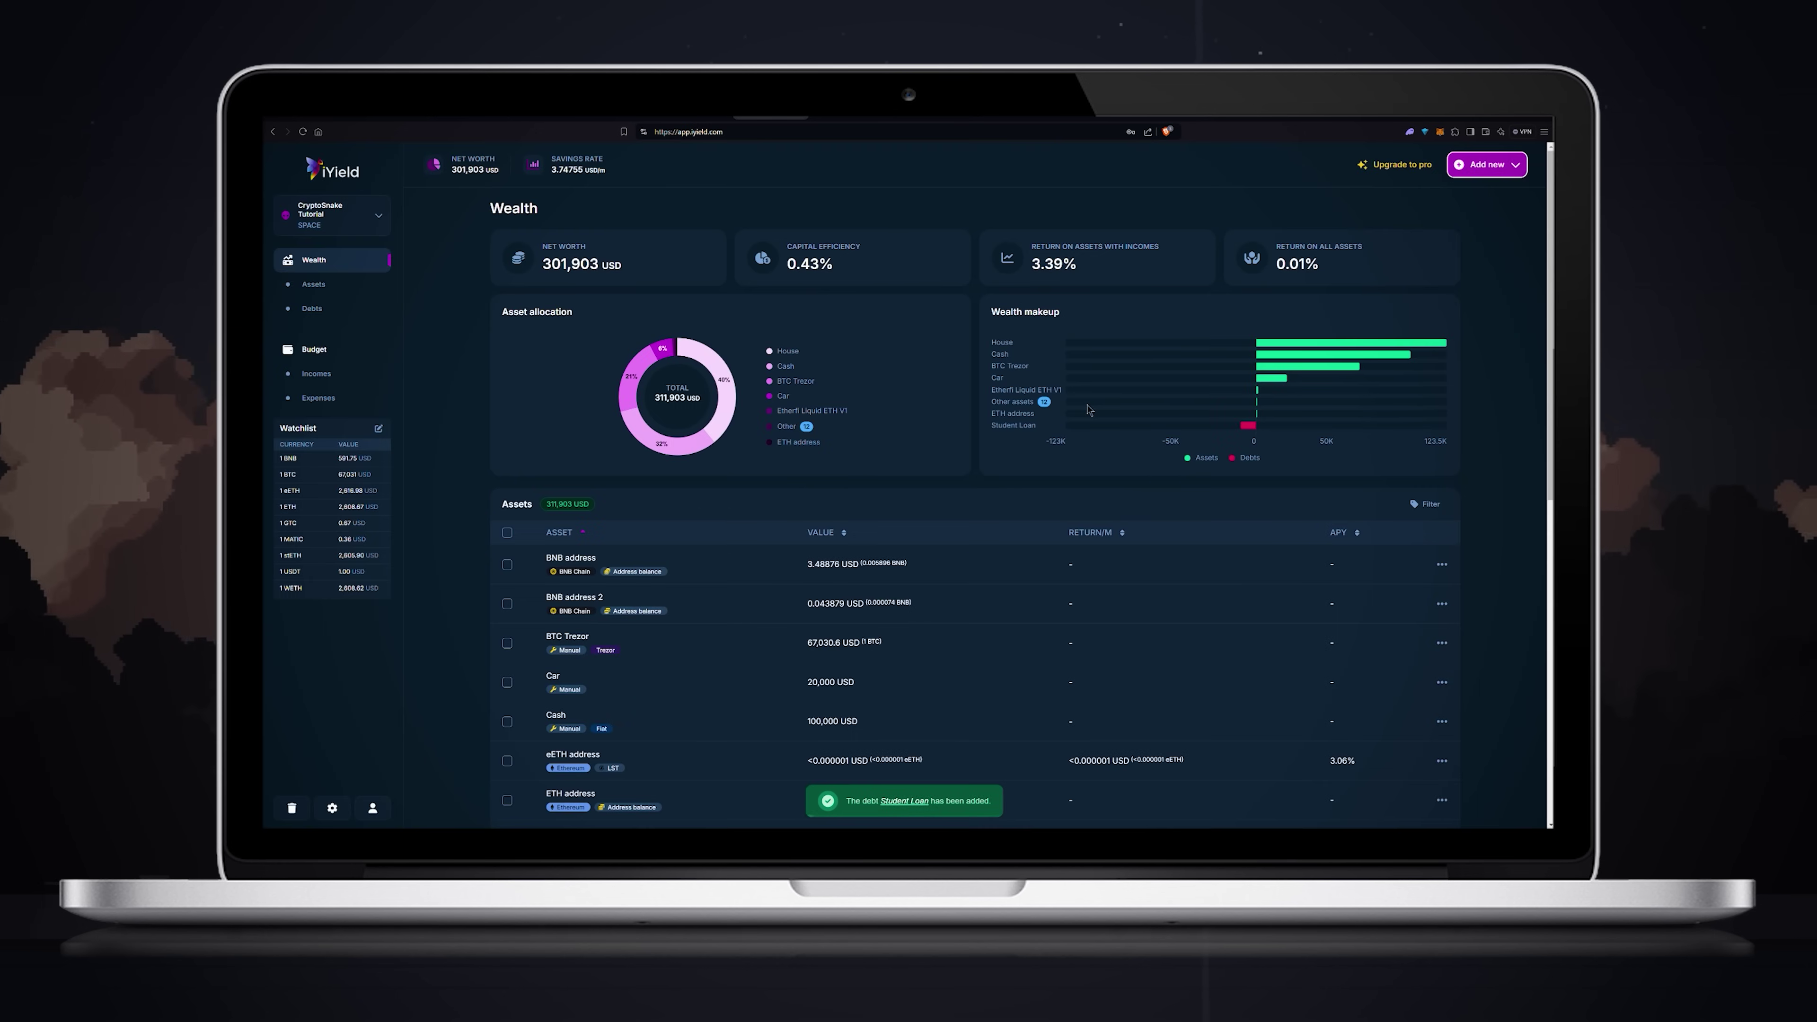
Step: Create a new Loans tag in the space's tag settings
{"action": "left_click", "coordinate": [331, 808]}
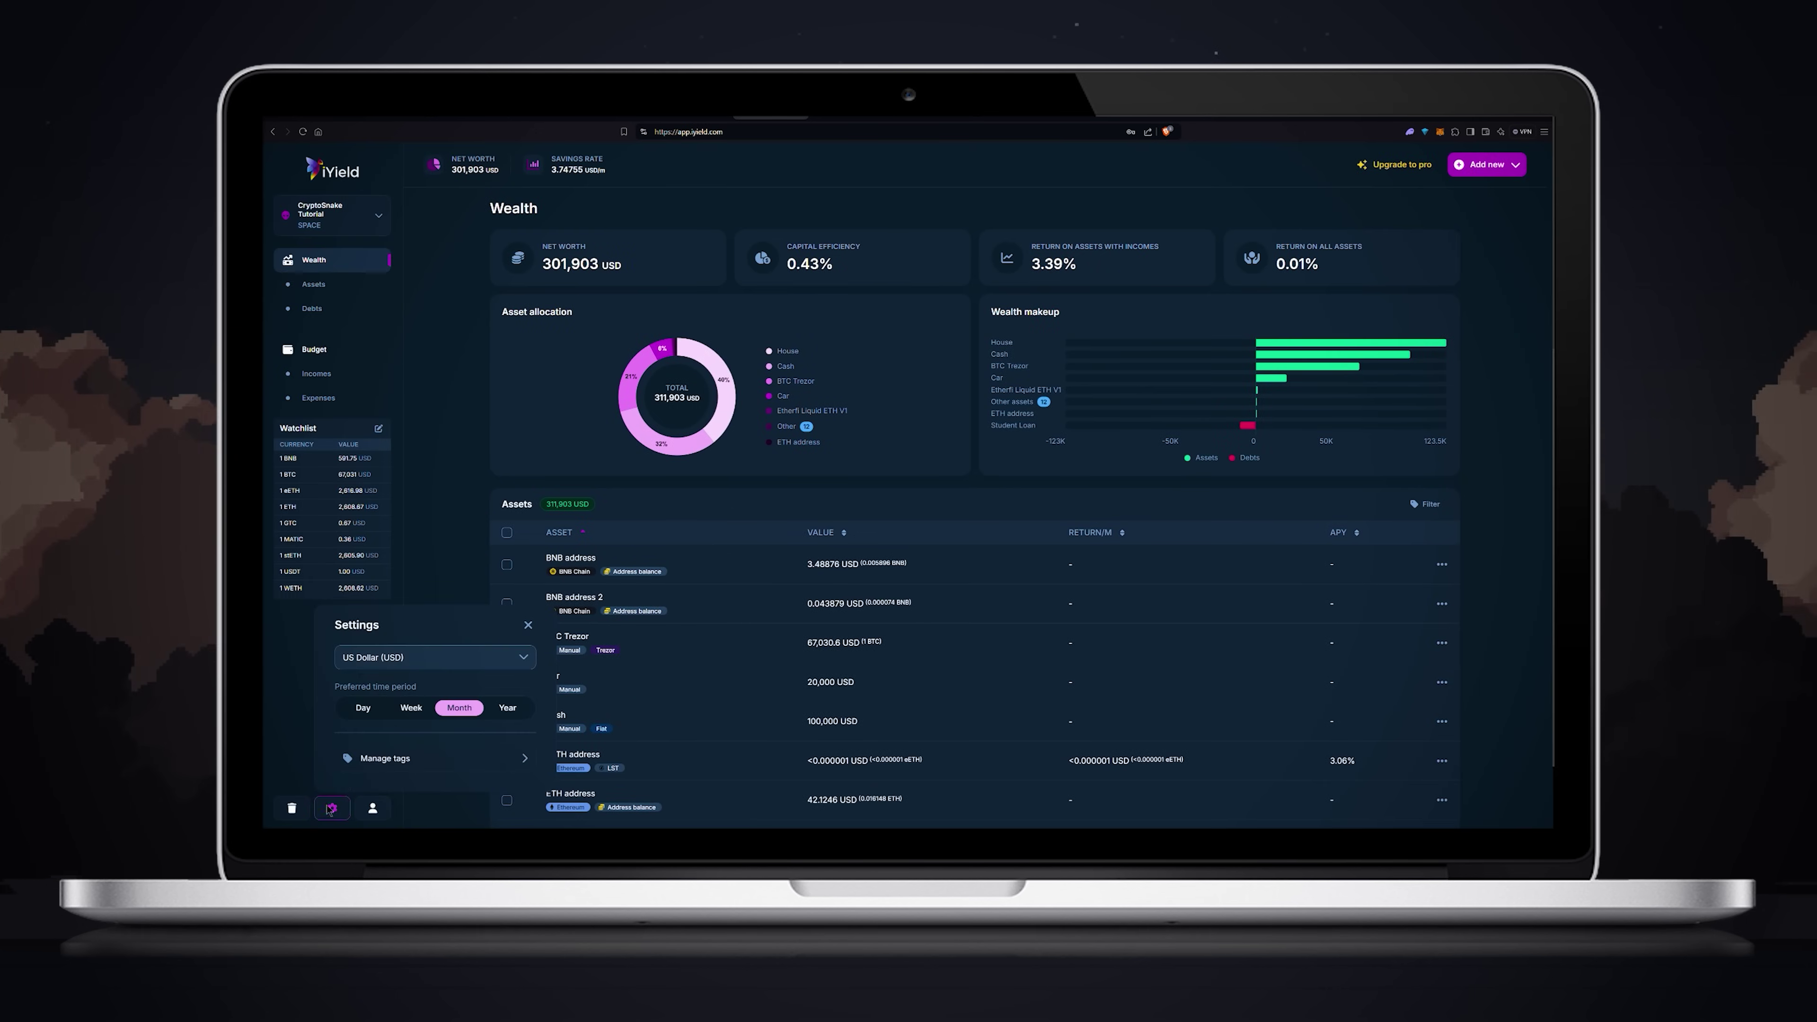
{"action": "left_click", "coordinate": [410, 756]}
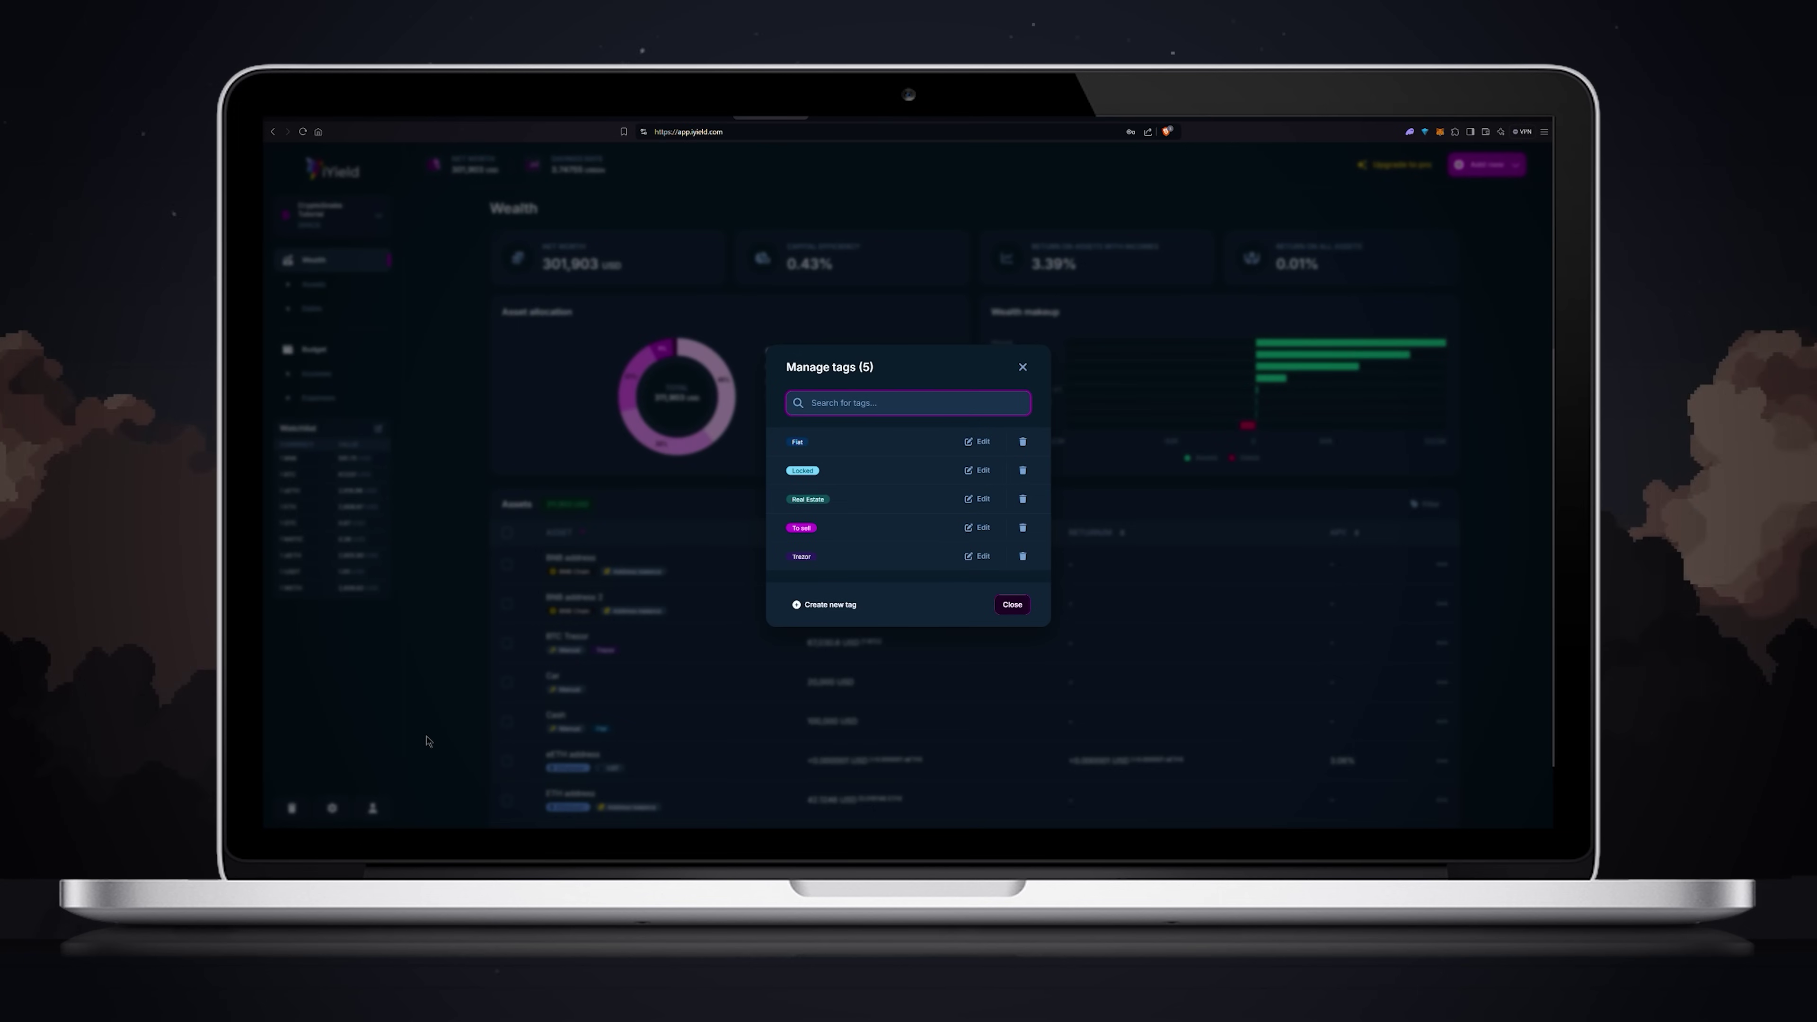
{"action": "left_click", "coordinate": [824, 605]}
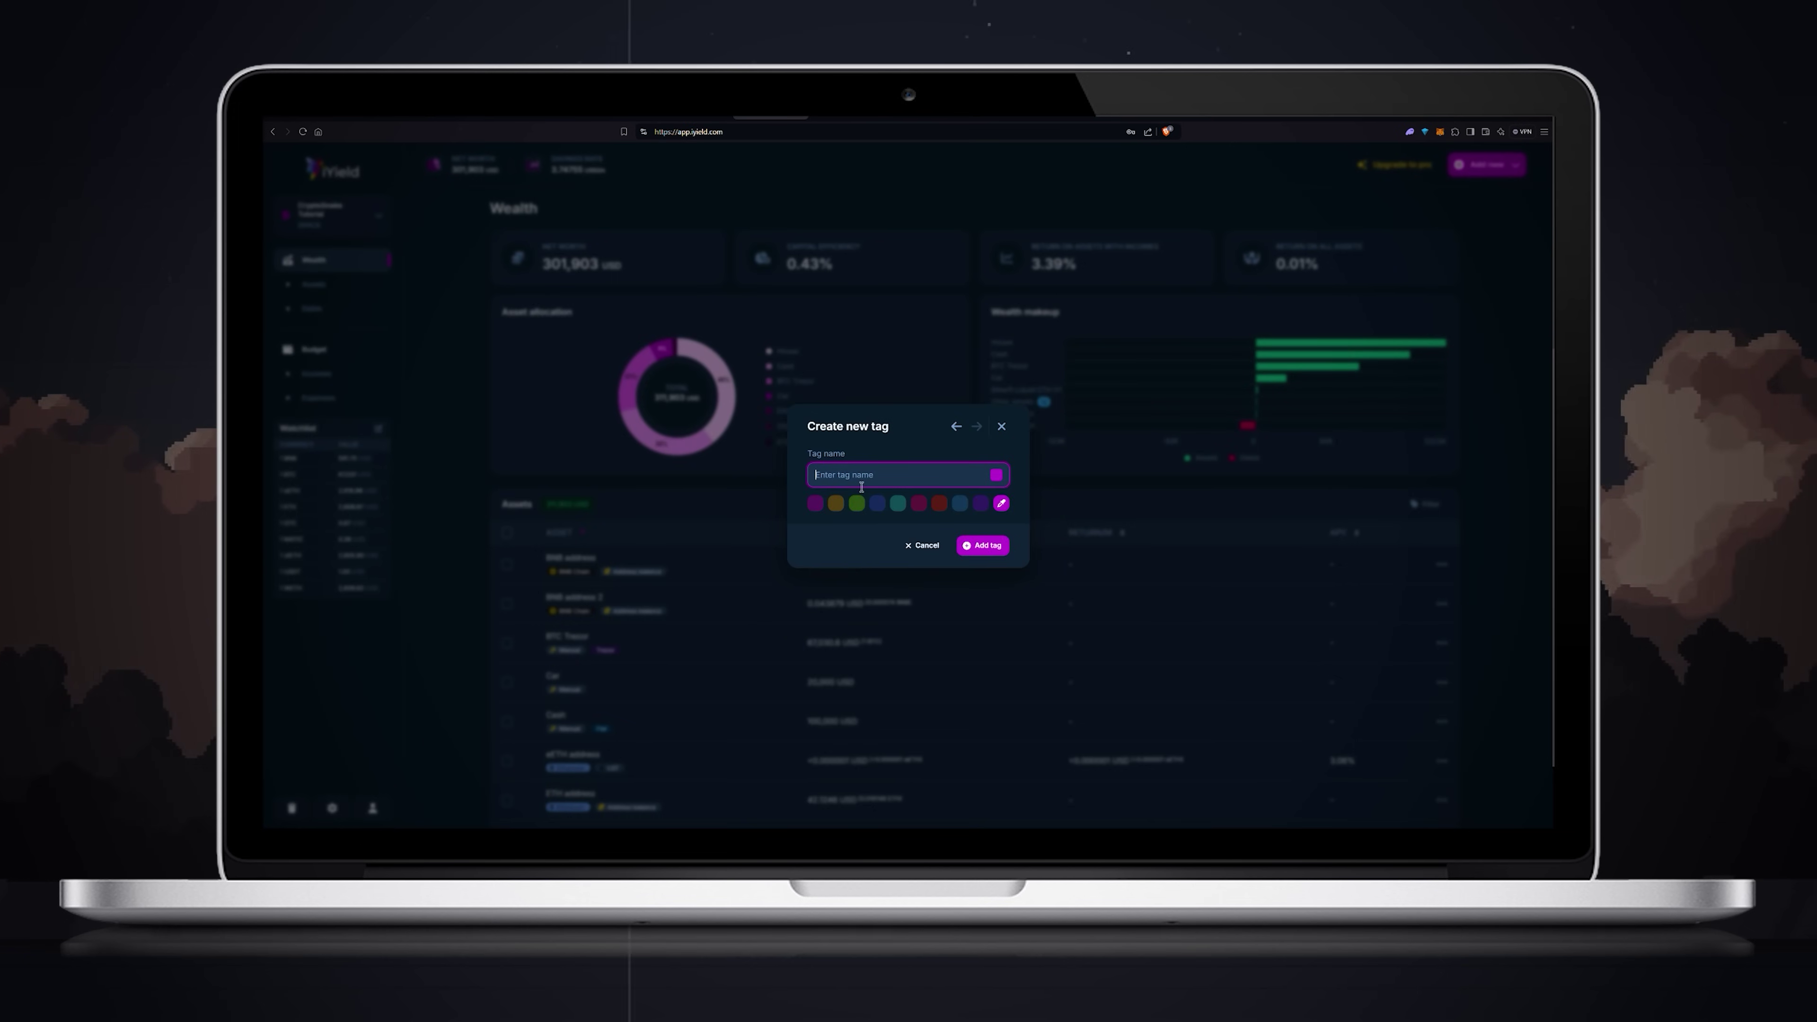
{"action": "left_click", "coordinate": [994, 561]}
{"action": "left_click", "coordinate": [1009, 621]}
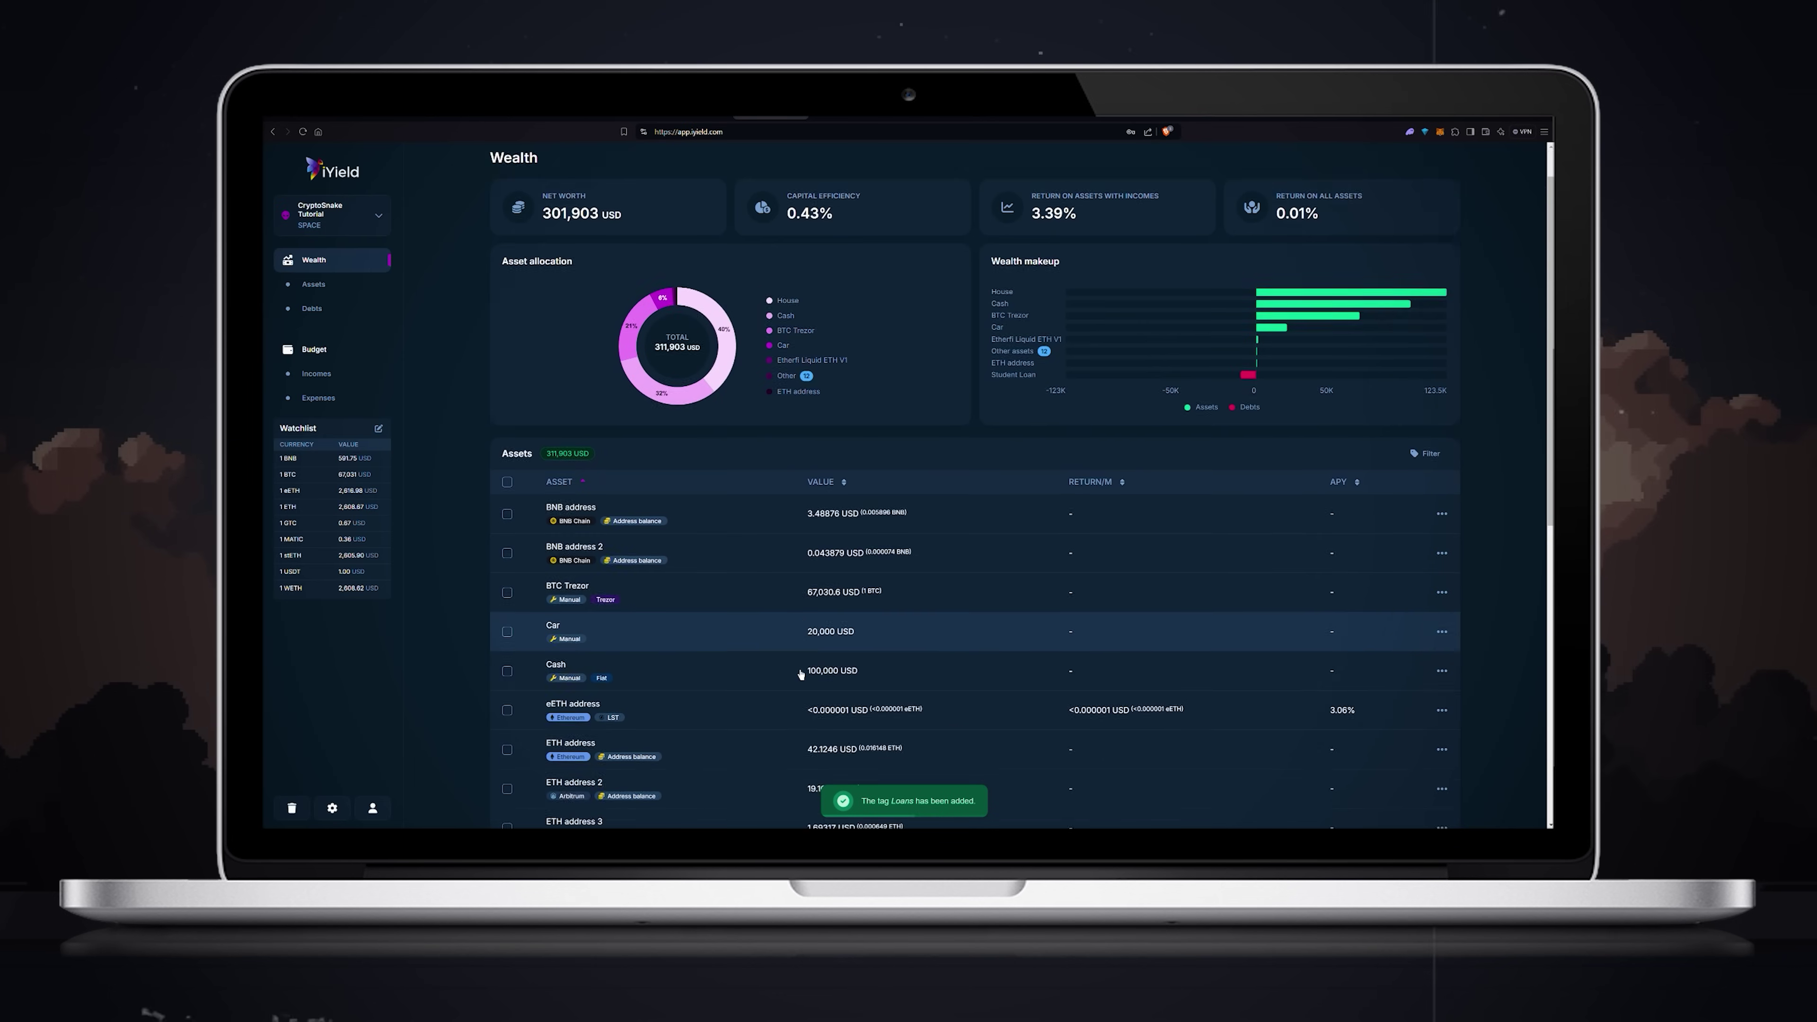
Step: Tag the Student Loan debt with Loans in the debts table
{"action": "scroll", "coordinate": [801, 675], "scroll_direction": "down", "scroll_amount": 8}
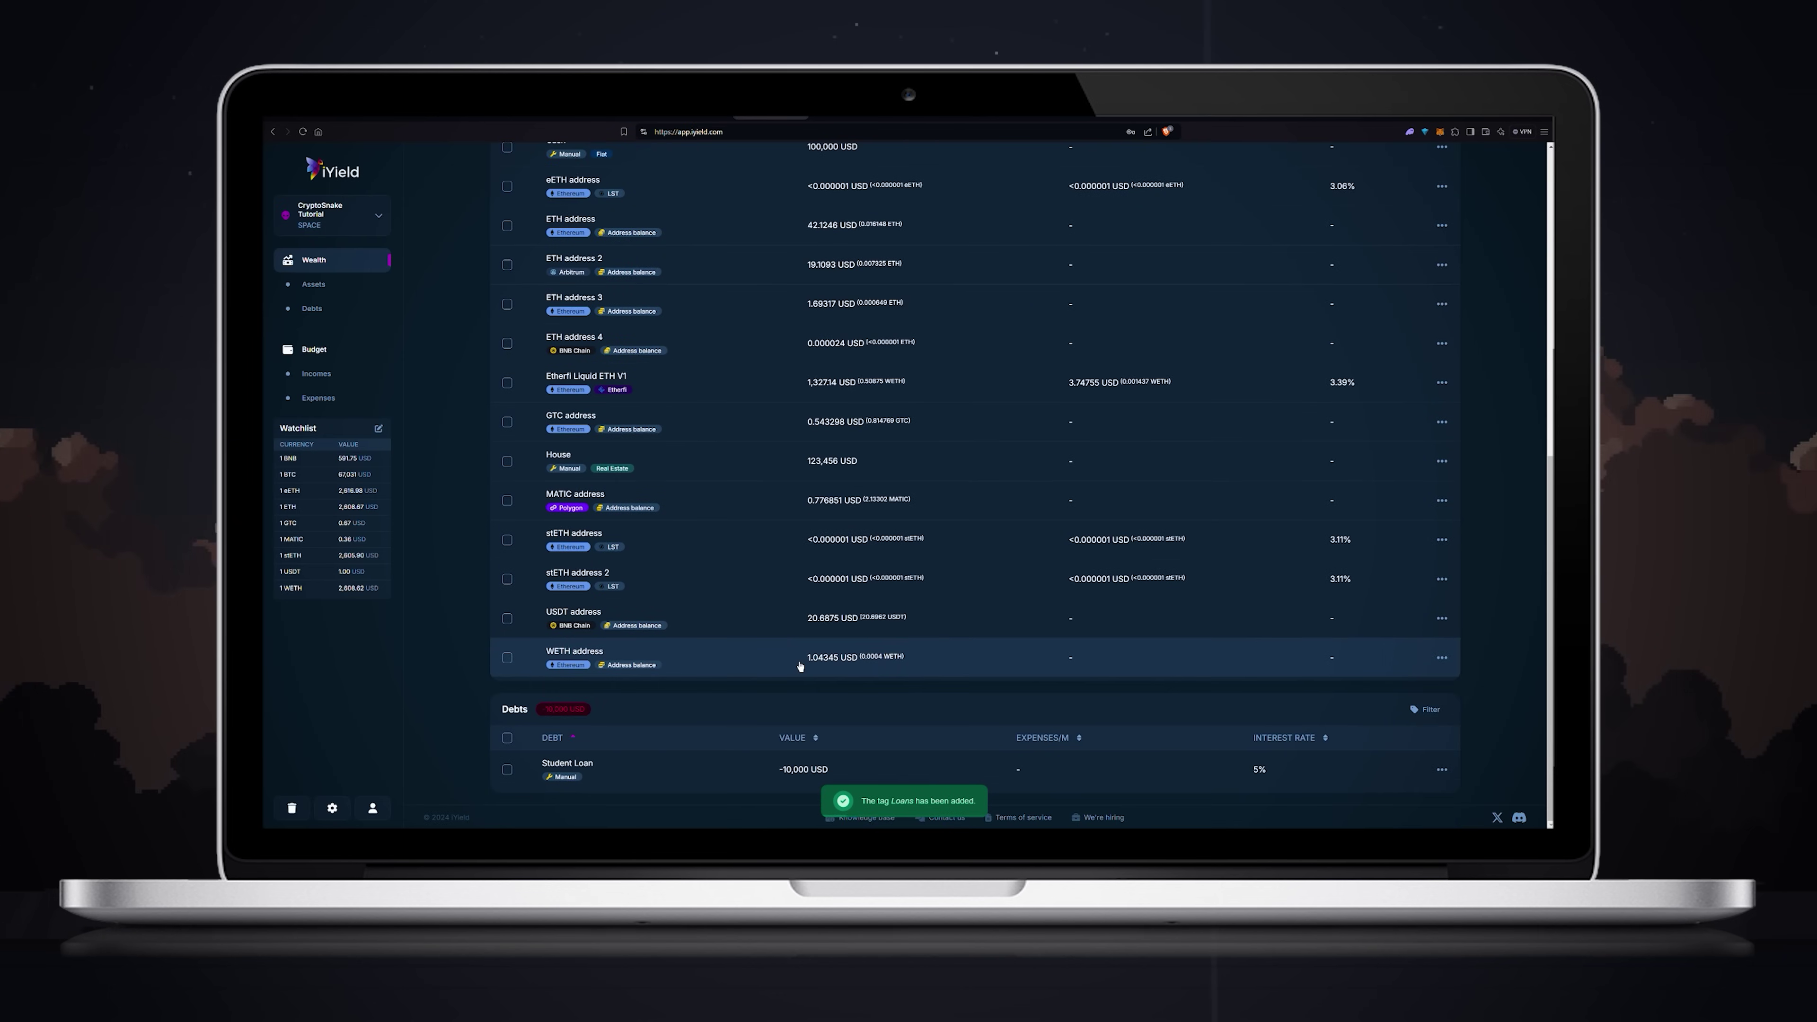
{"action": "left_click", "coordinate": [1441, 769]}
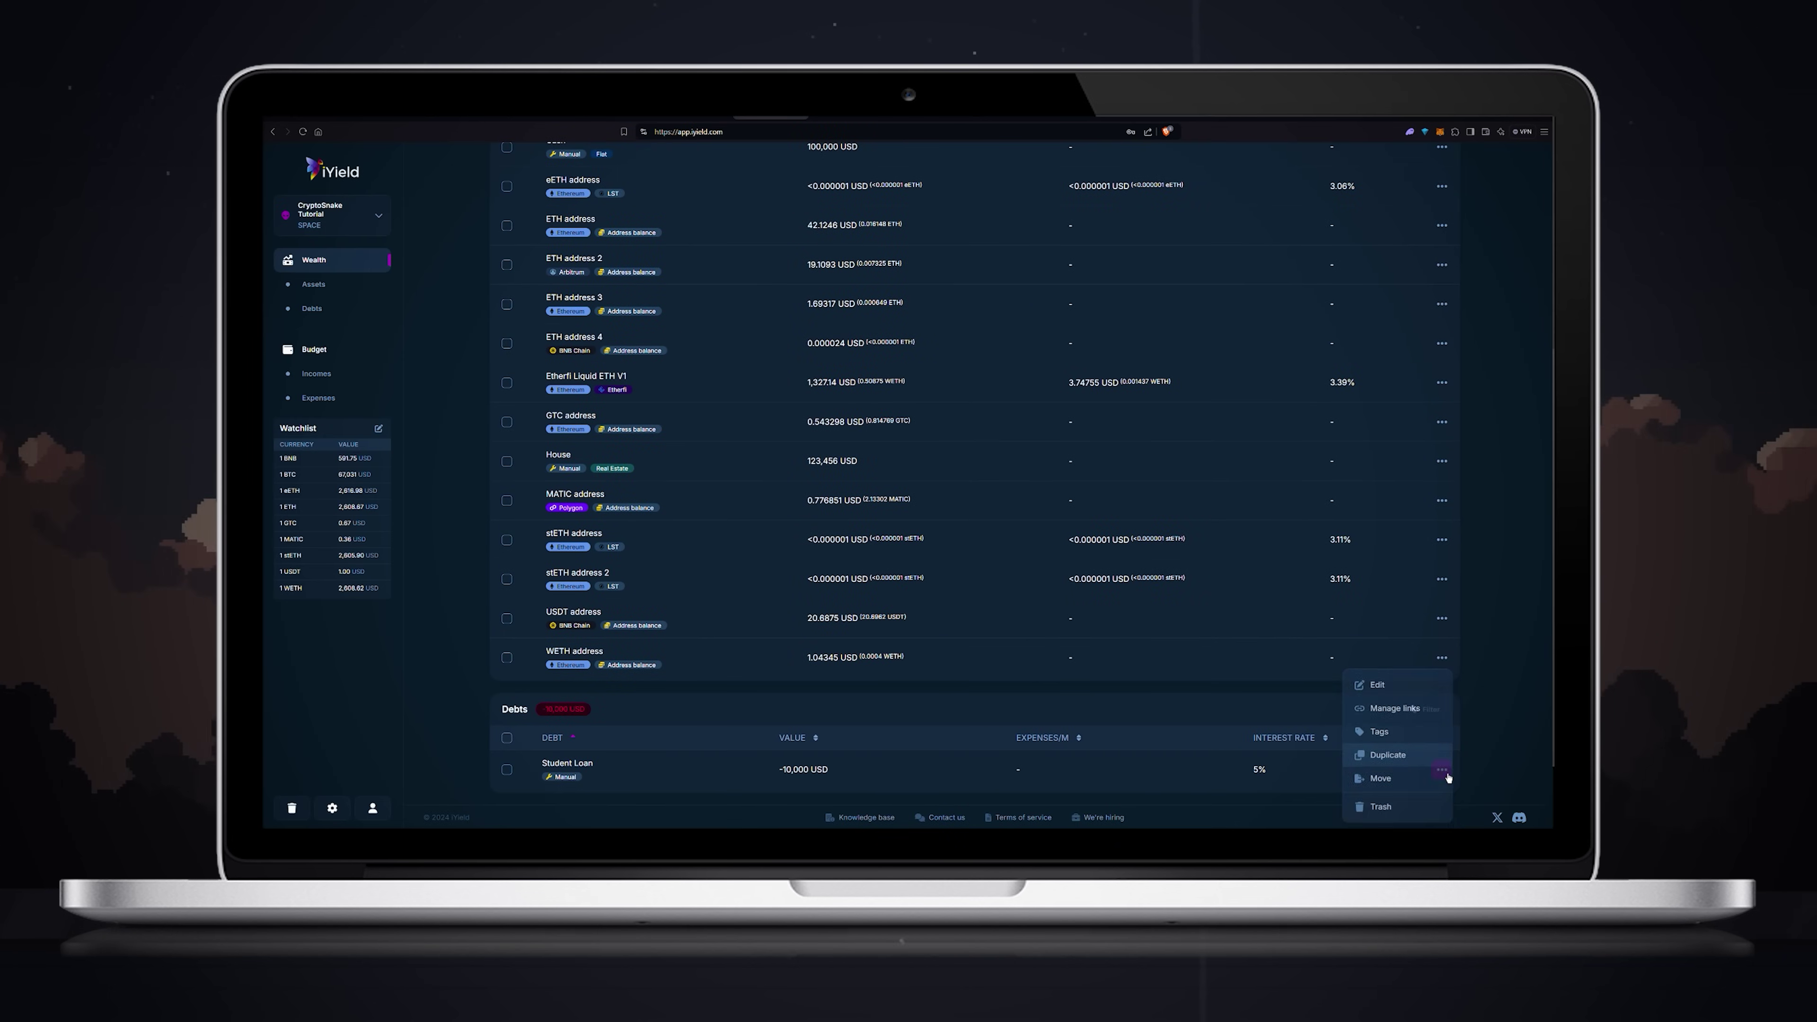
{"action": "left_click", "coordinate": [1420, 738]}
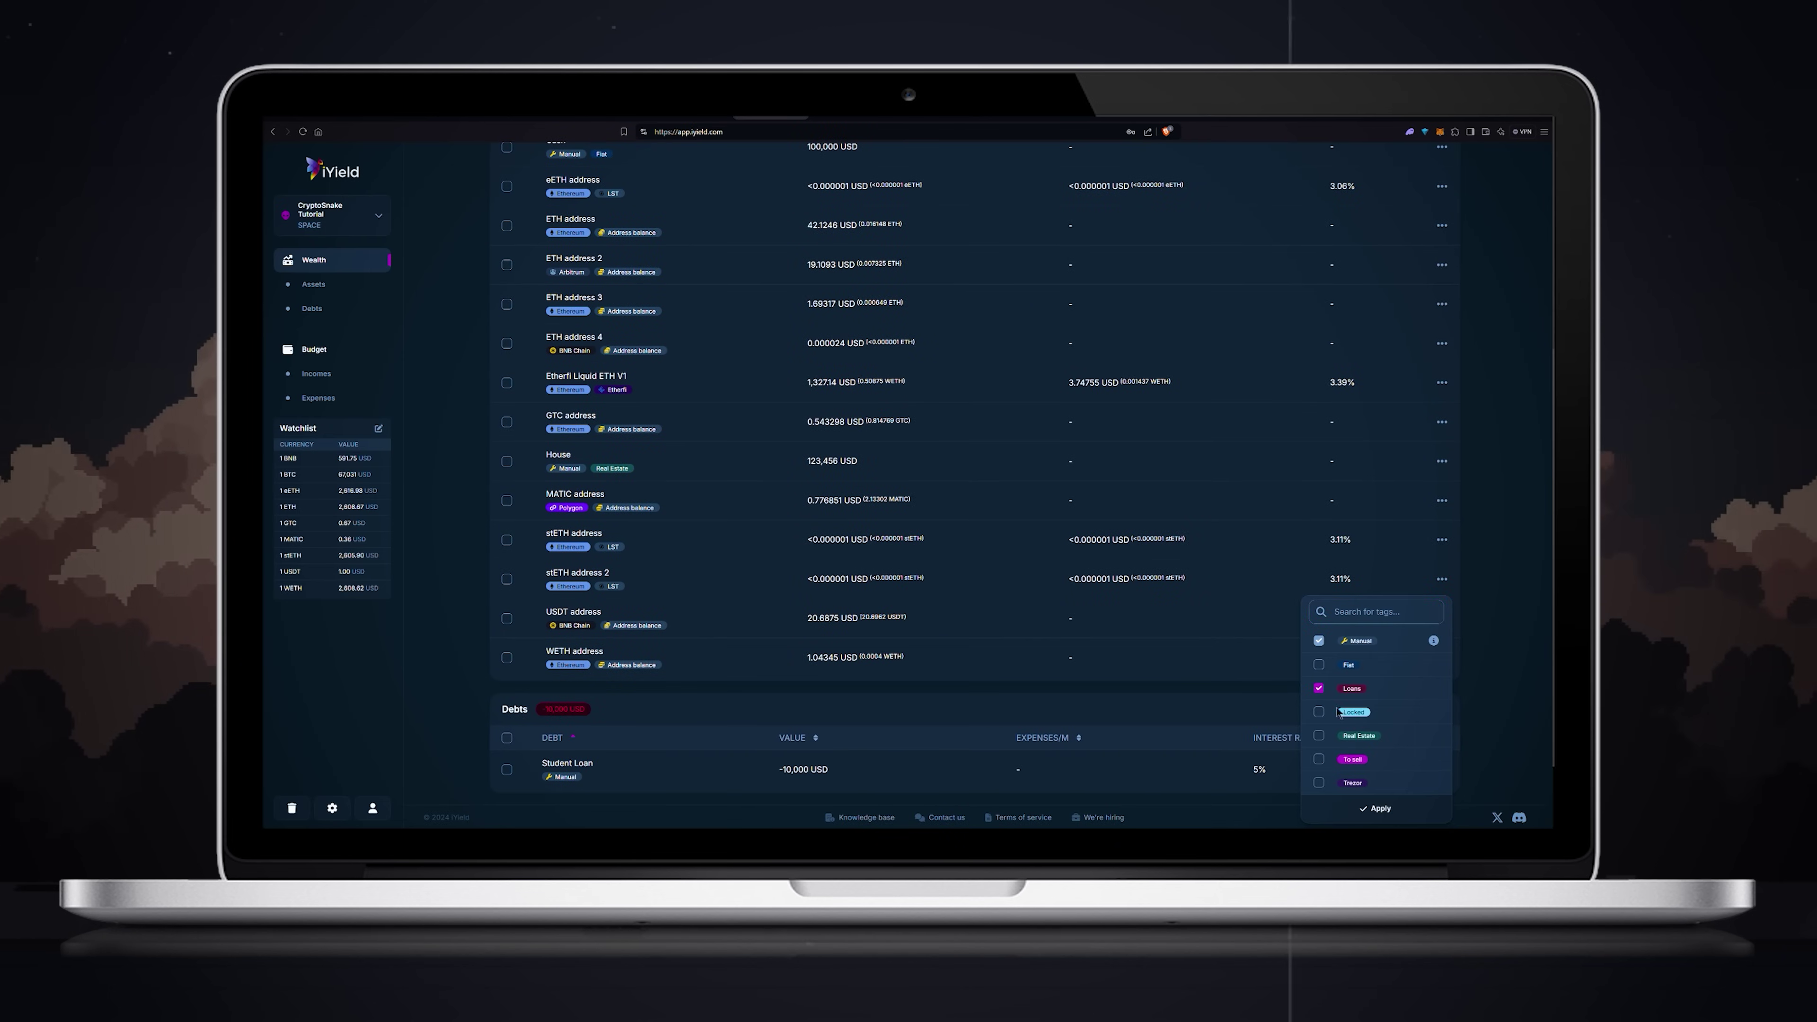
{"action": "left_click", "coordinate": [1367, 765]}
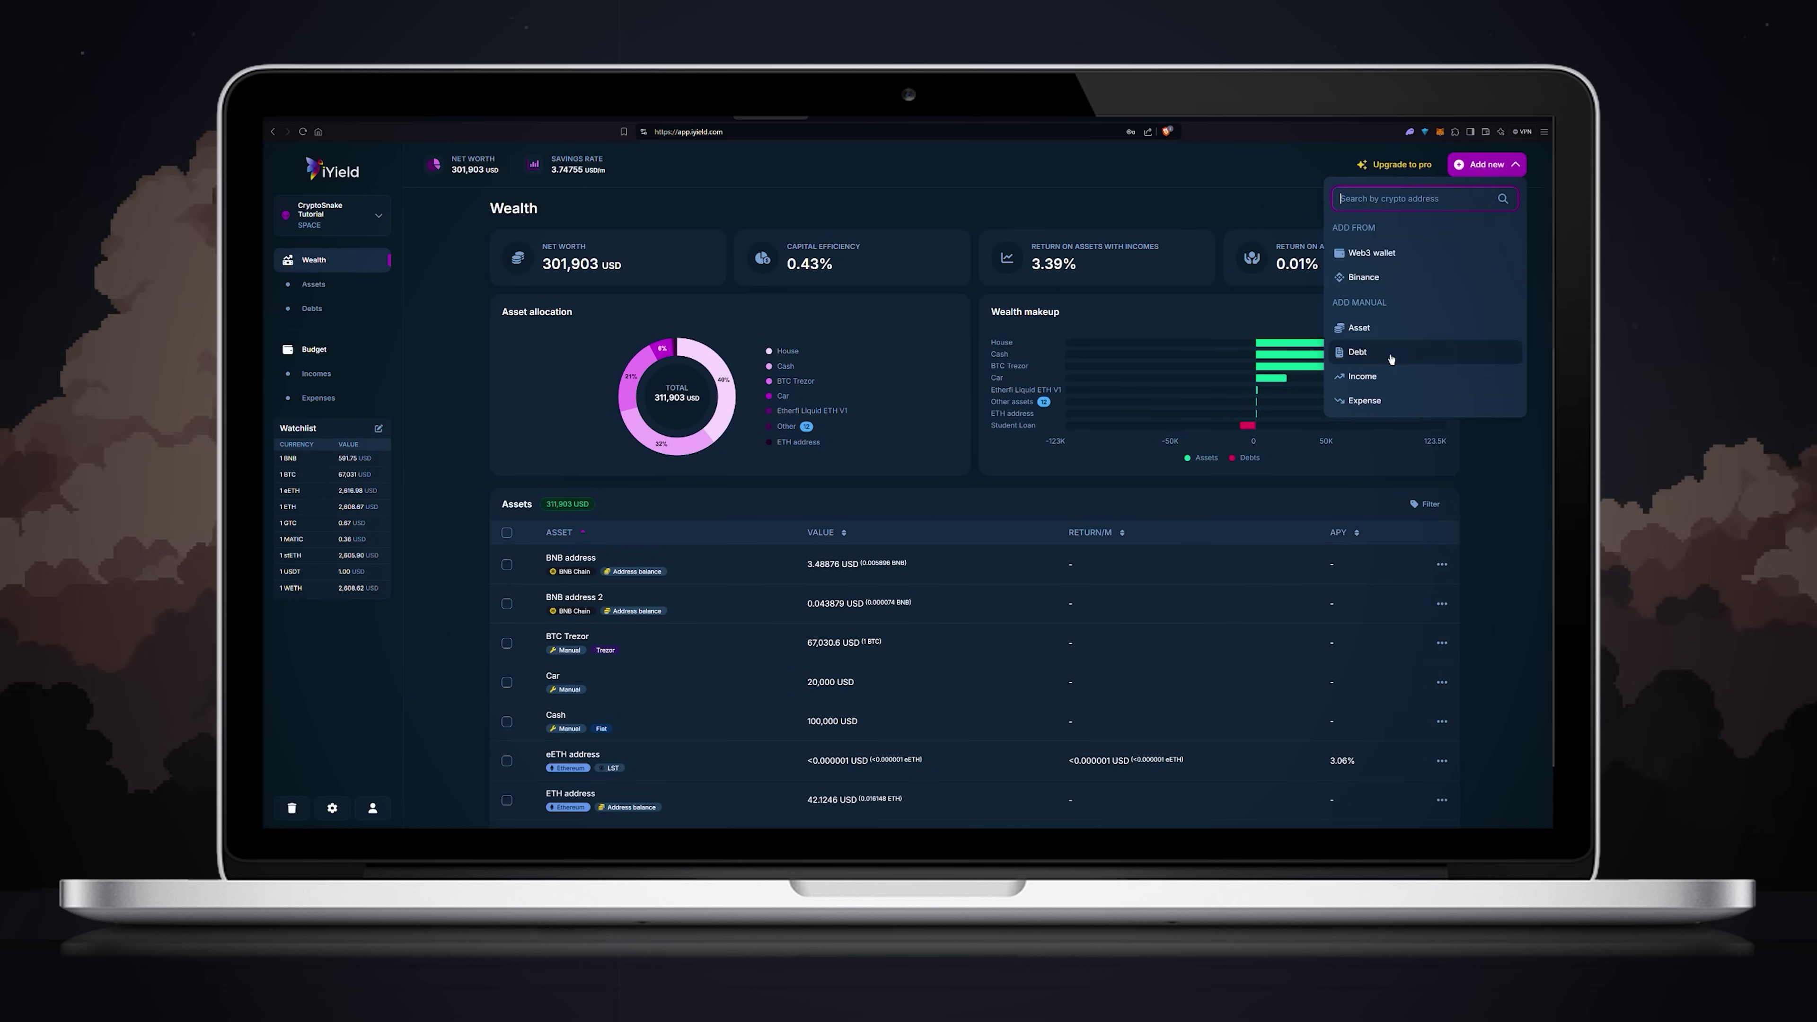
Step: Add a Pool Loan debt of 33,333 USD at 12% interest, tagged Loans
{"action": "left_click", "coordinate": [1391, 358]}
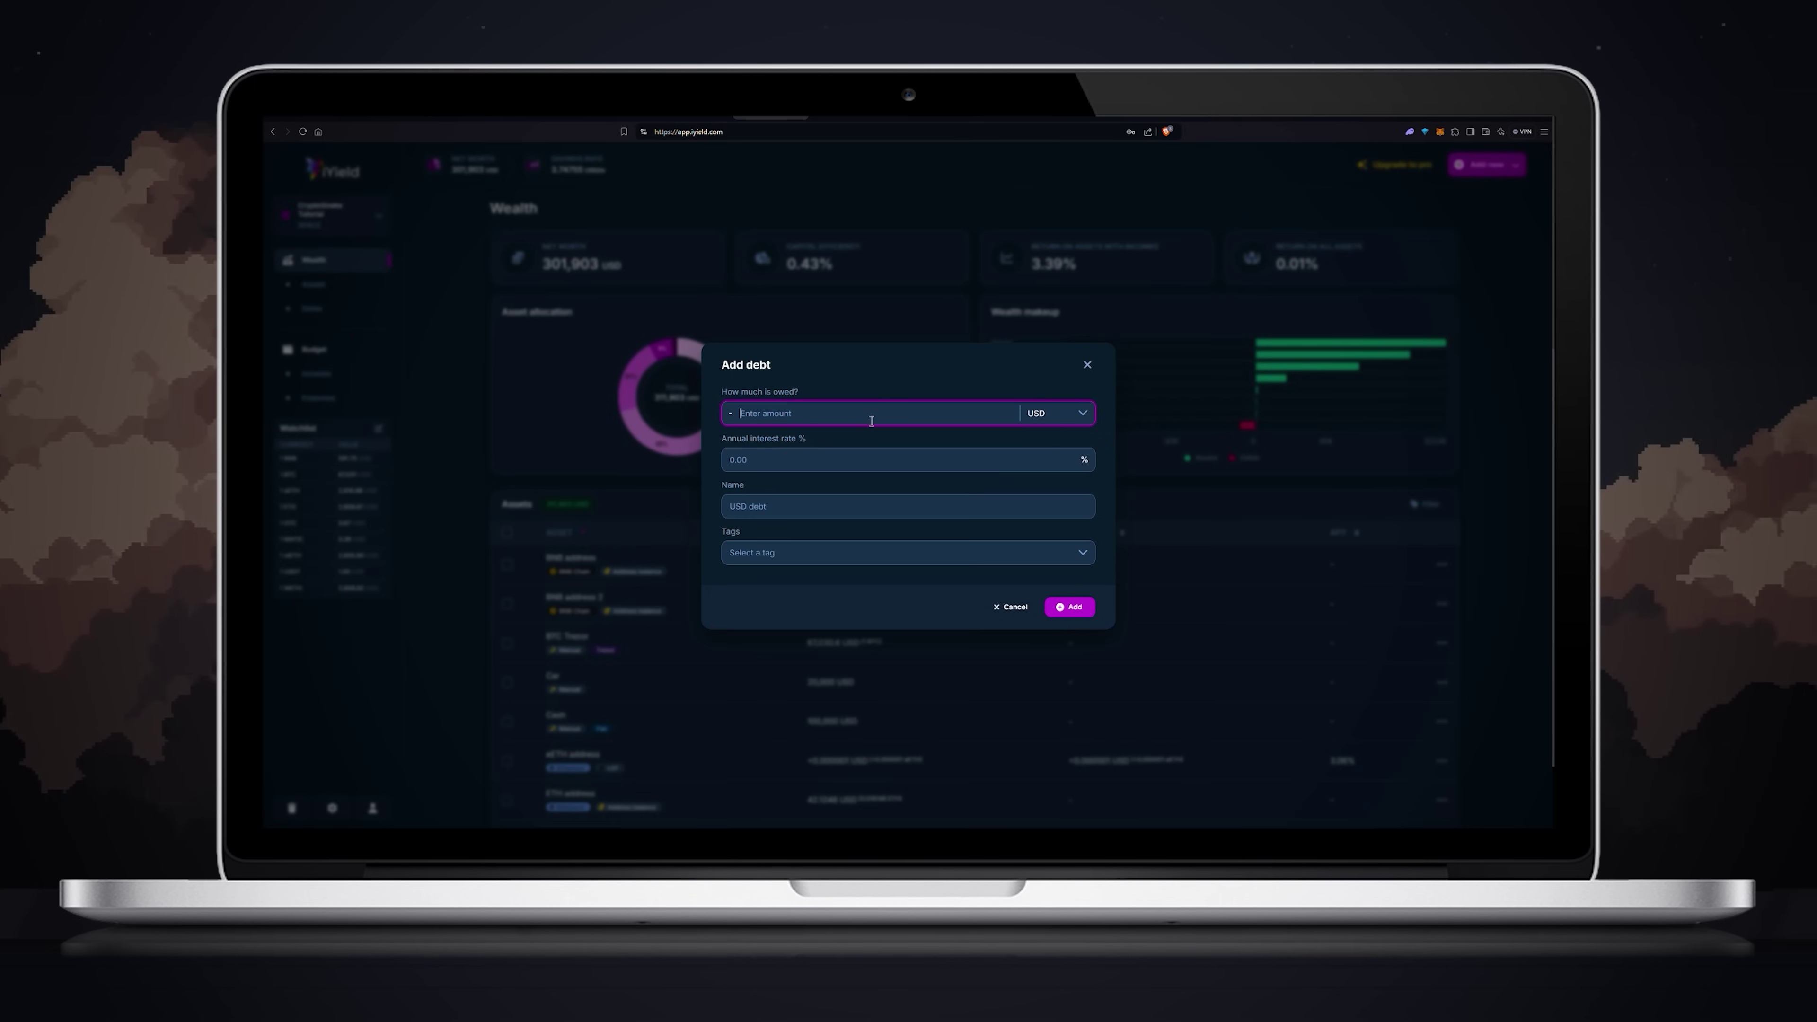
{"action": "type", "text": "33,333"}
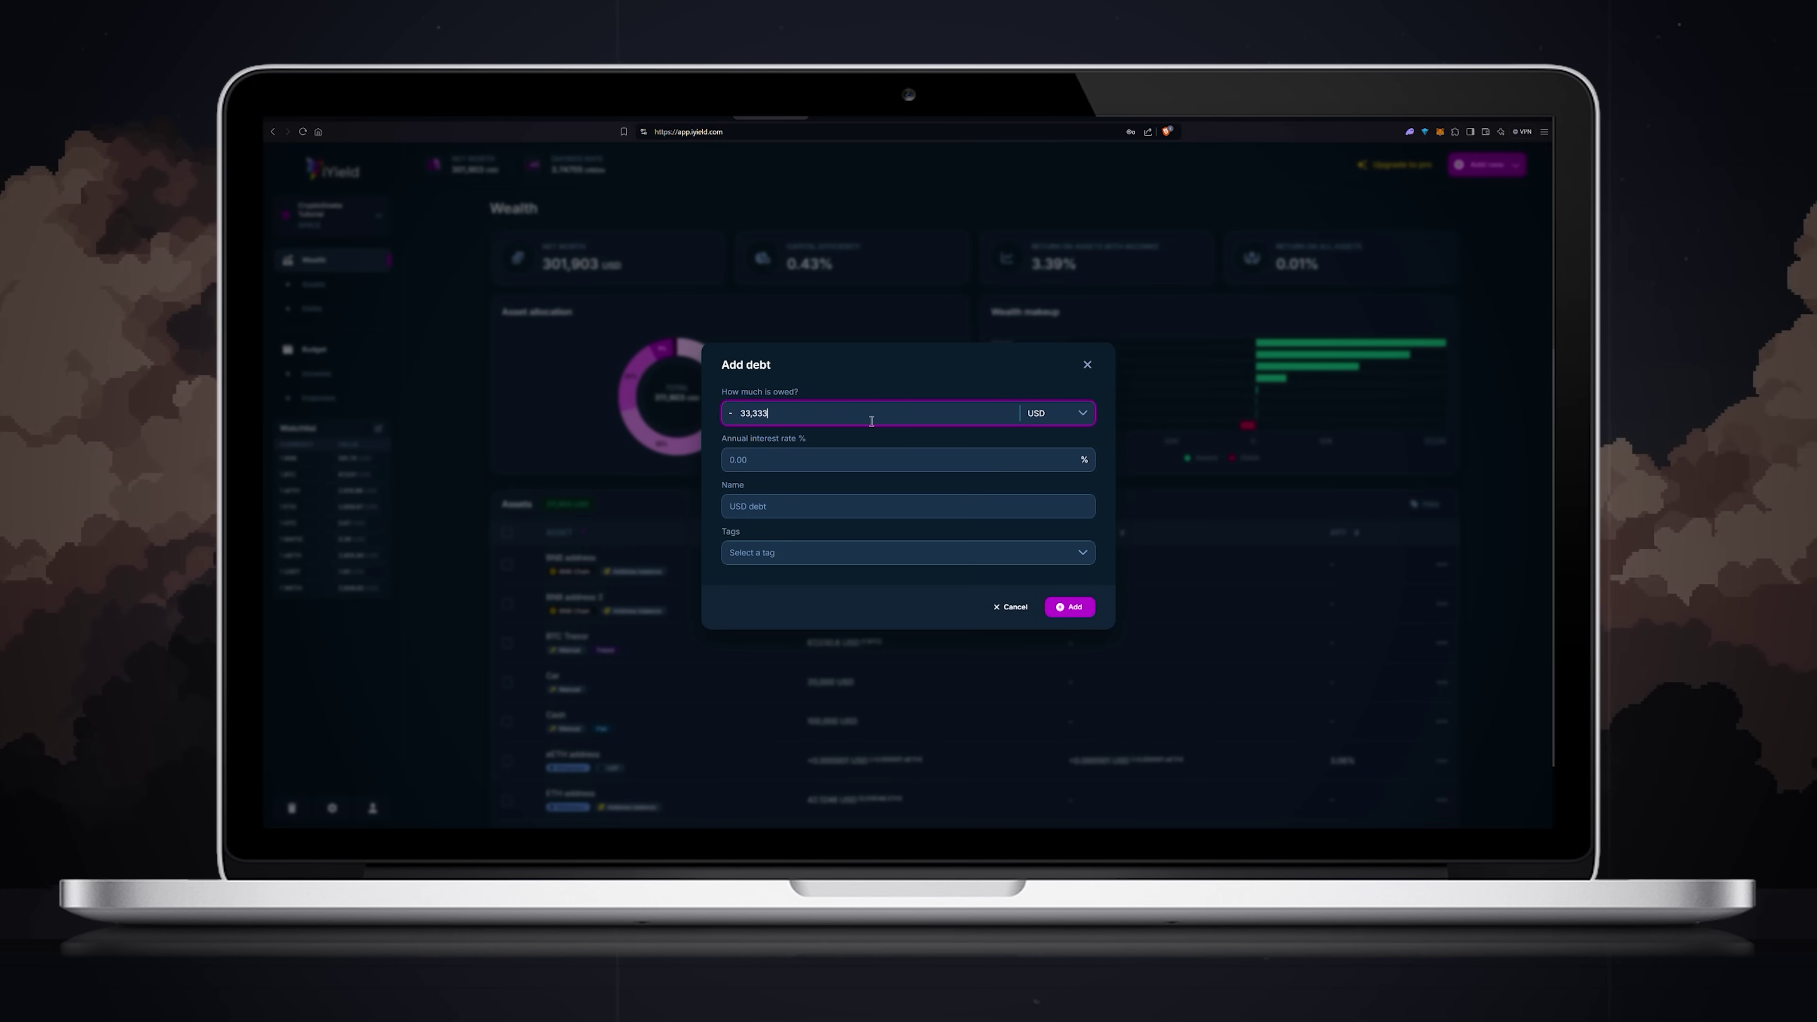
{"action": "left_click", "coordinate": [844, 459]}
{"action": "type", "text": "12"}
{"action": "left_click", "coordinate": [837, 505]}
{"action": "type", "text": "Pool"}
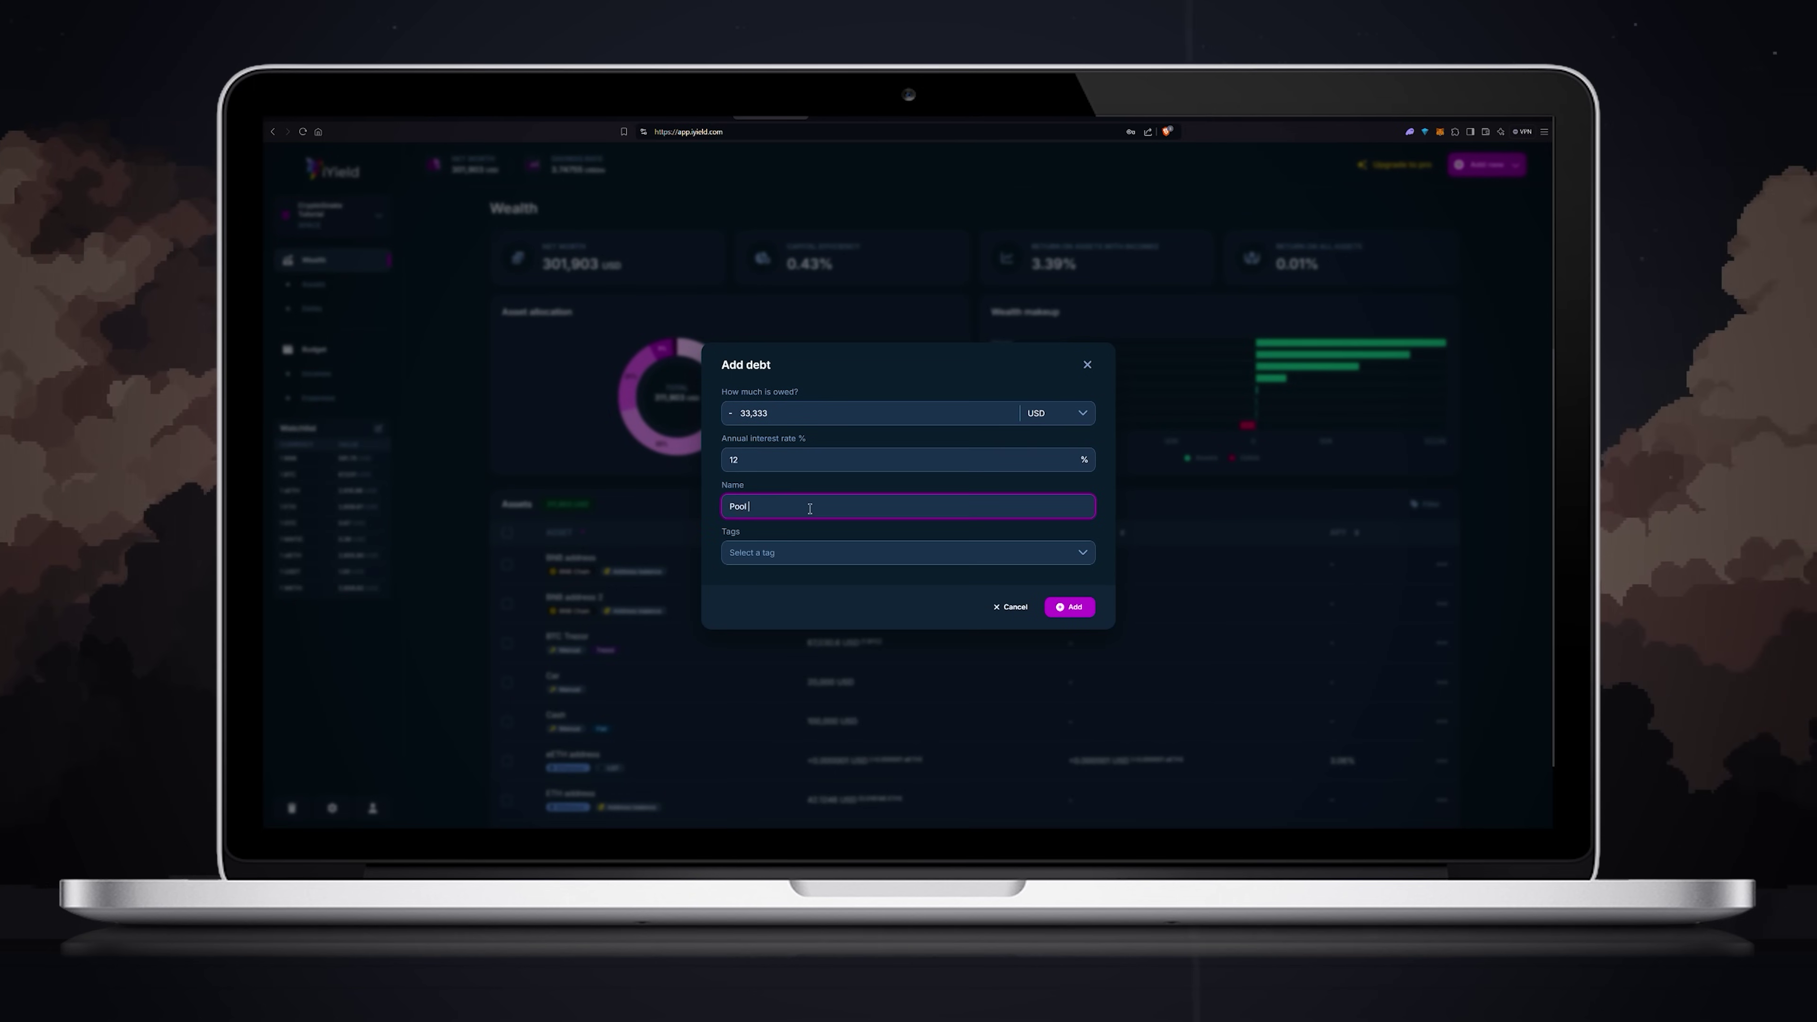
{"action": "type", "text": " Loan"}
{"action": "left_click", "coordinate": [858, 552]}
{"action": "left_click", "coordinate": [758, 628]}
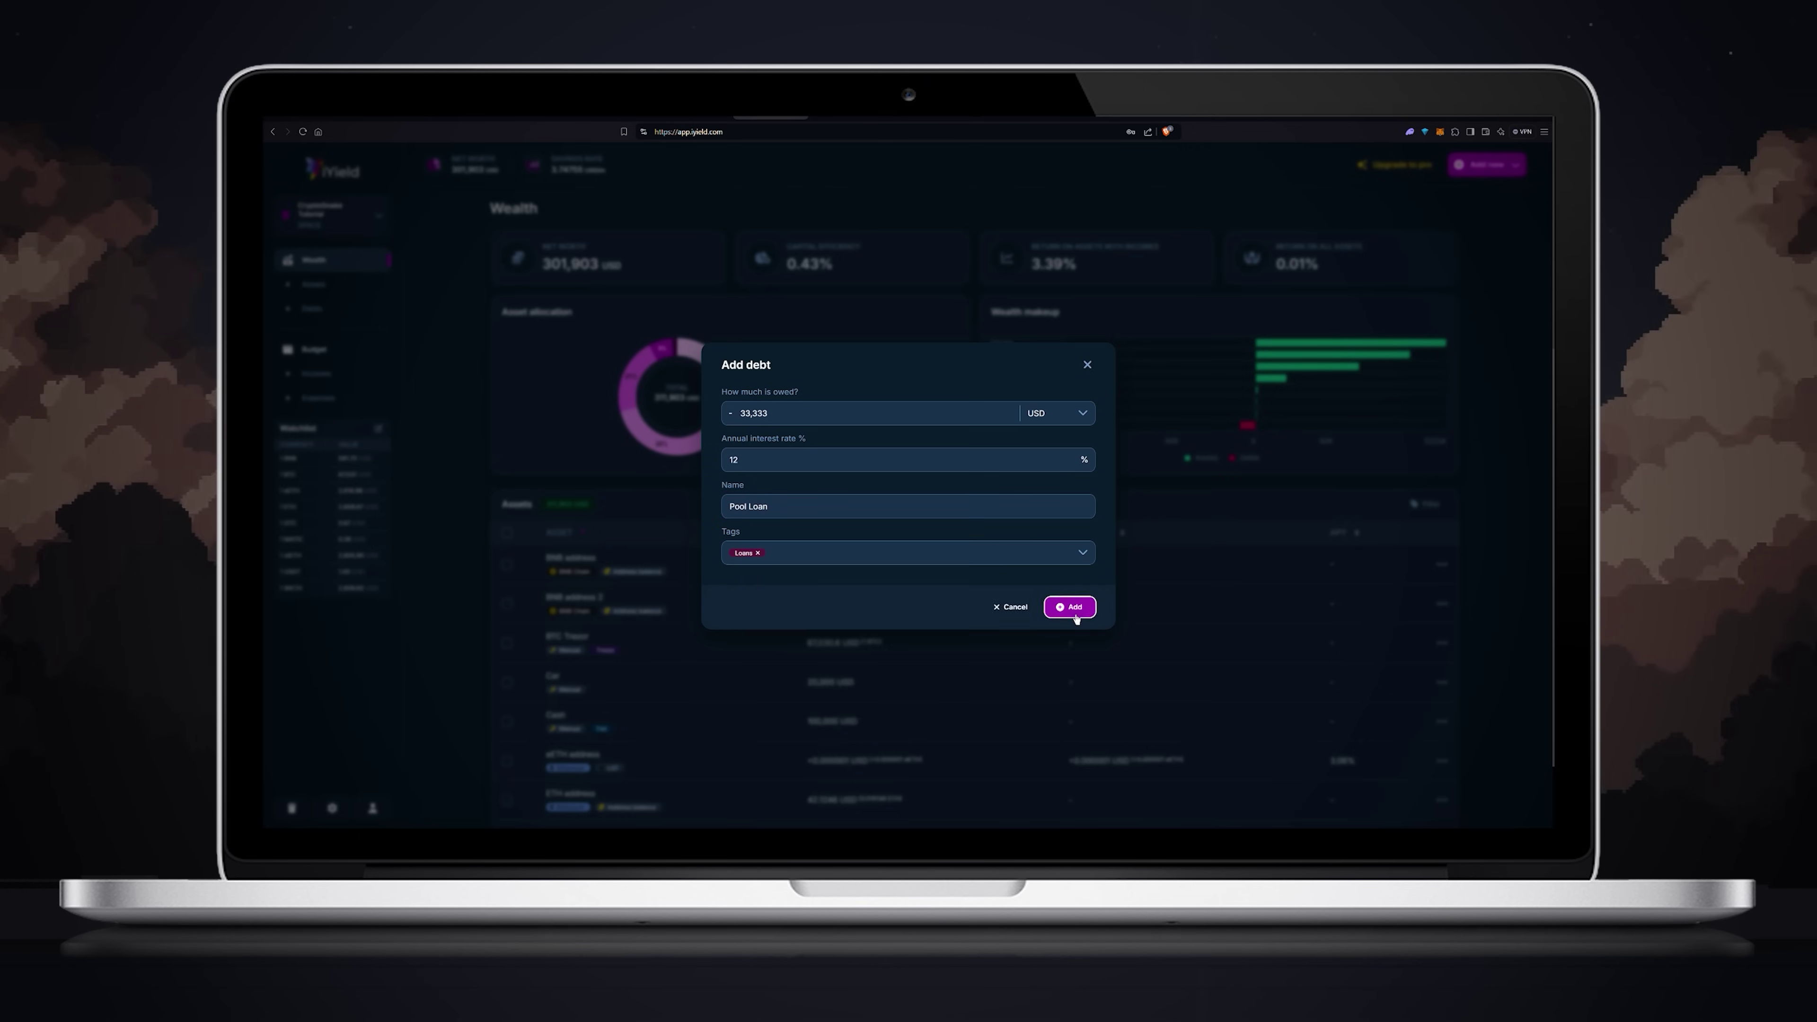
{"action": "left_click", "coordinate": [1074, 613]}
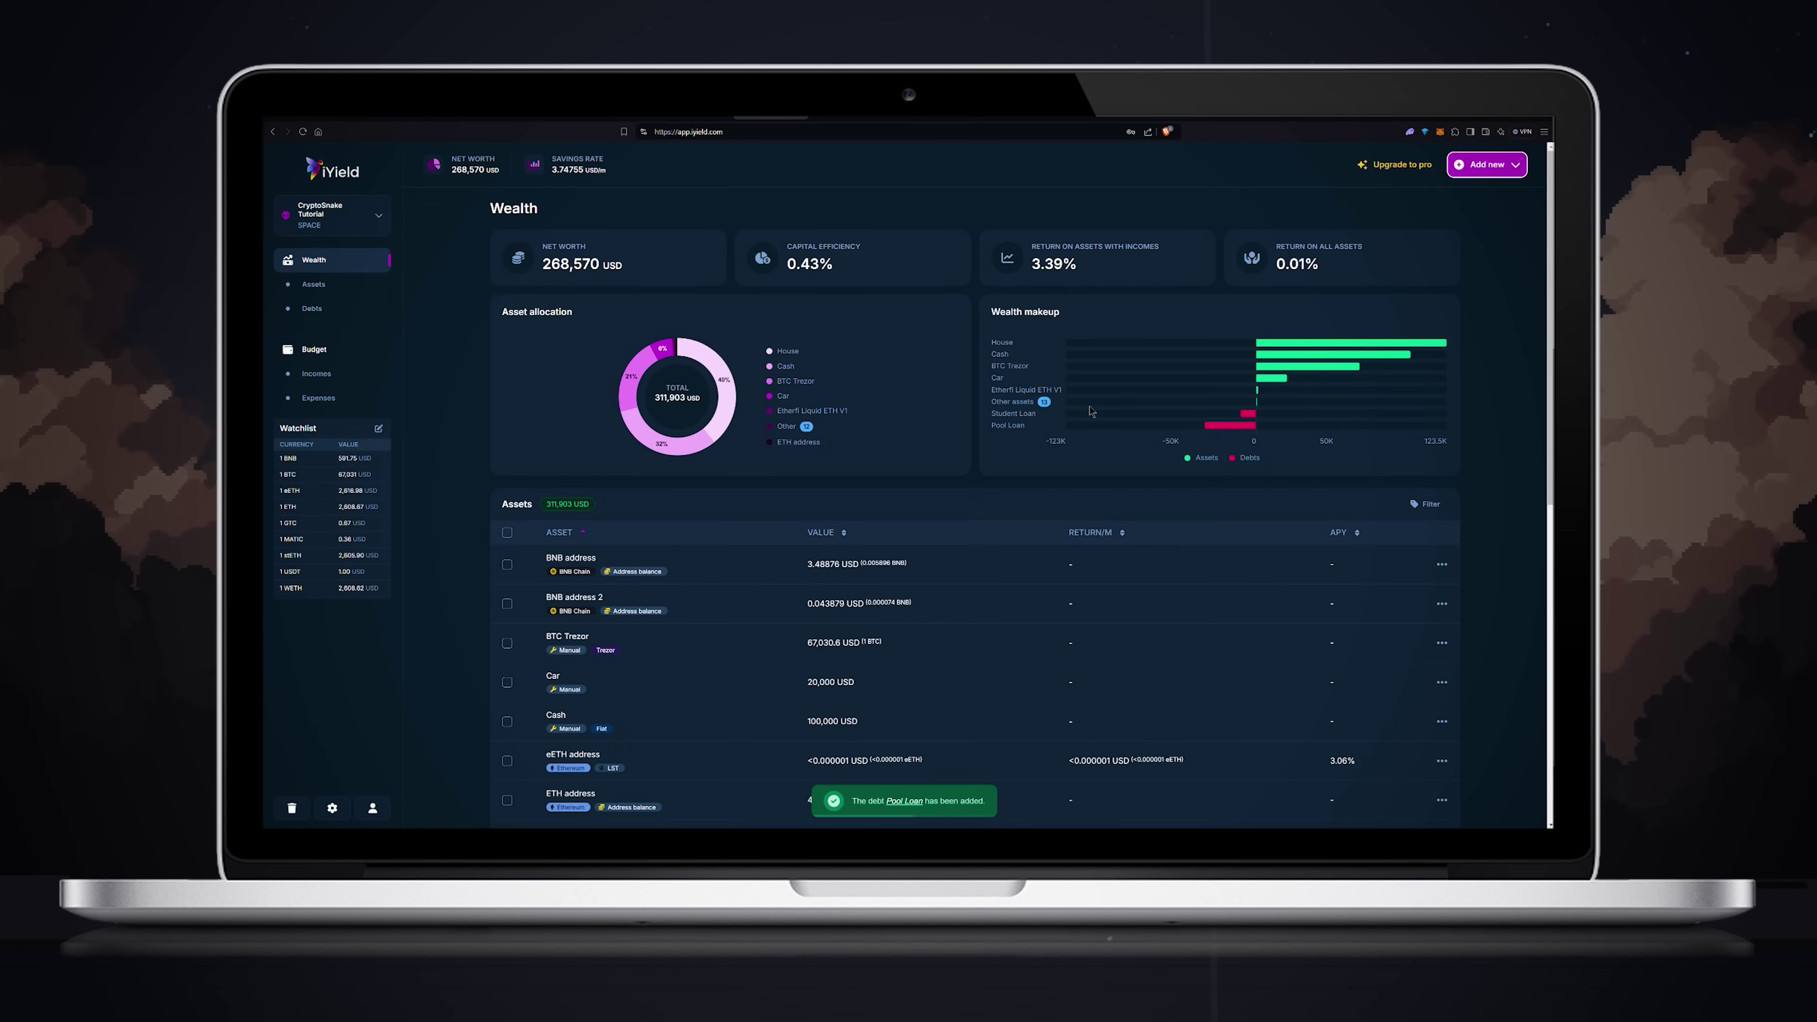
Step: Add a monthly Salary income of 10,000 USD tagged Fiat
{"action": "left_click", "coordinate": [1494, 170]}
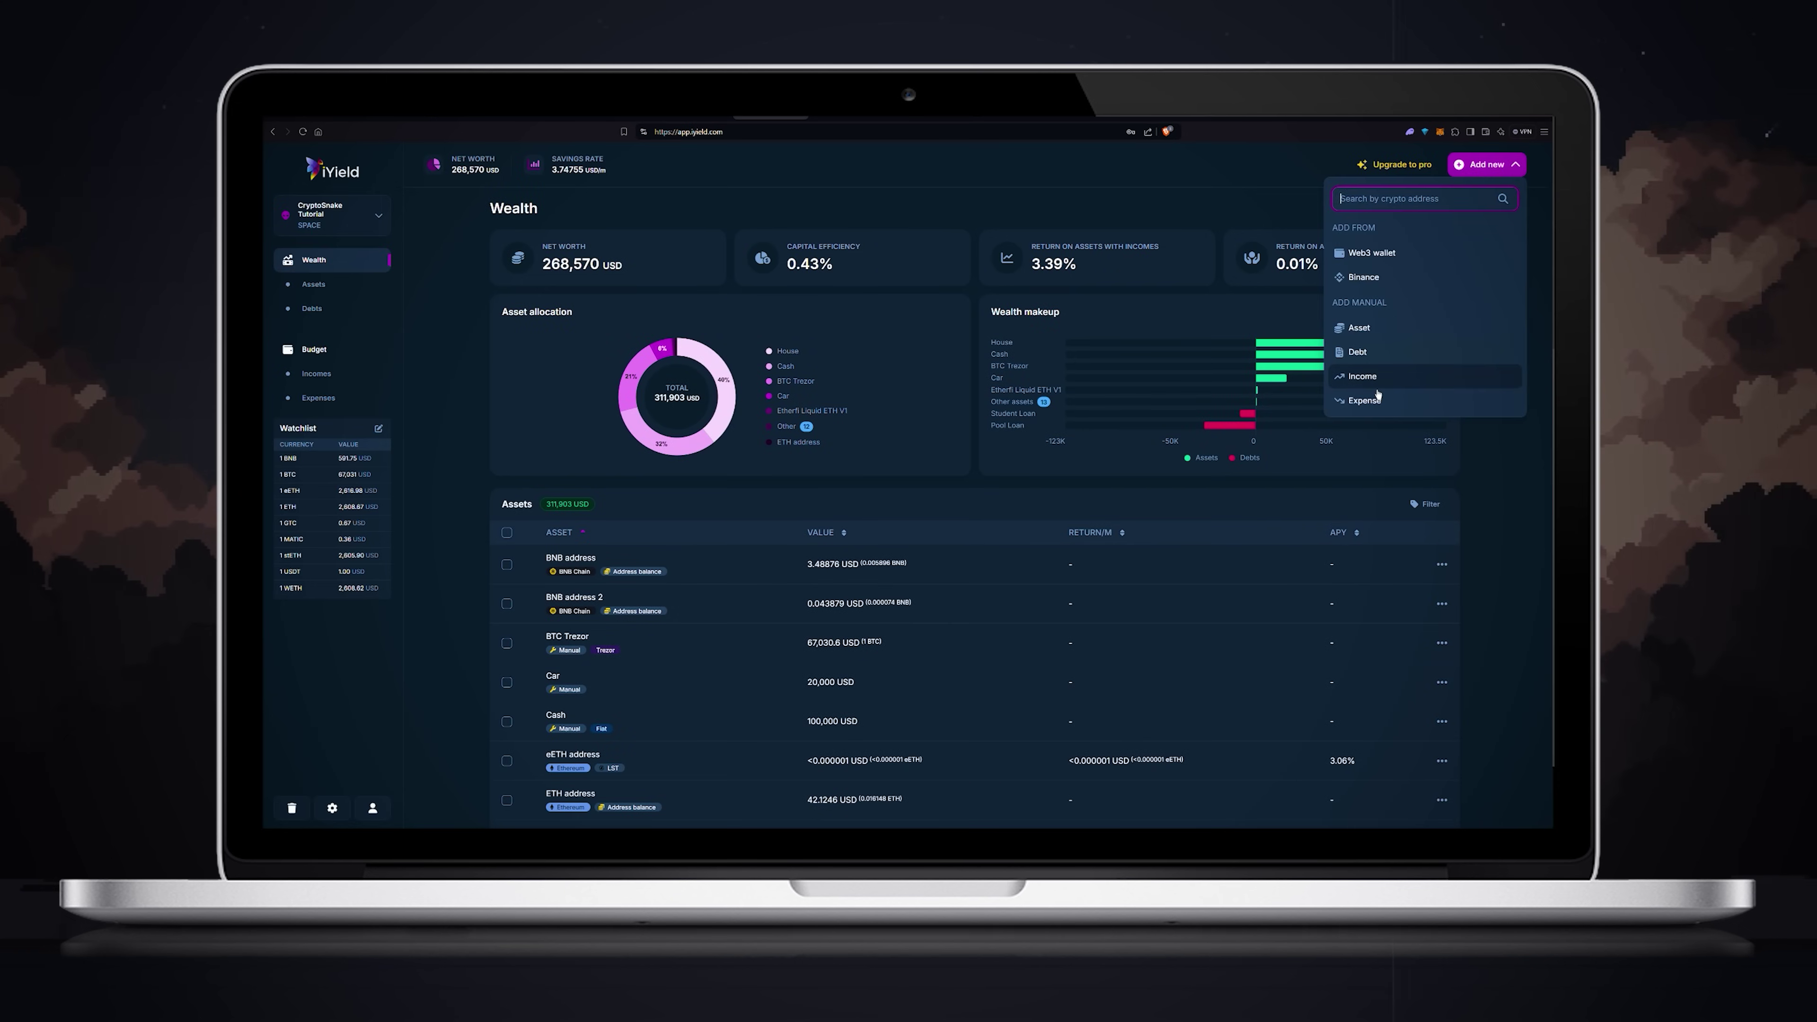
{"action": "left_click", "coordinate": [1362, 377]}
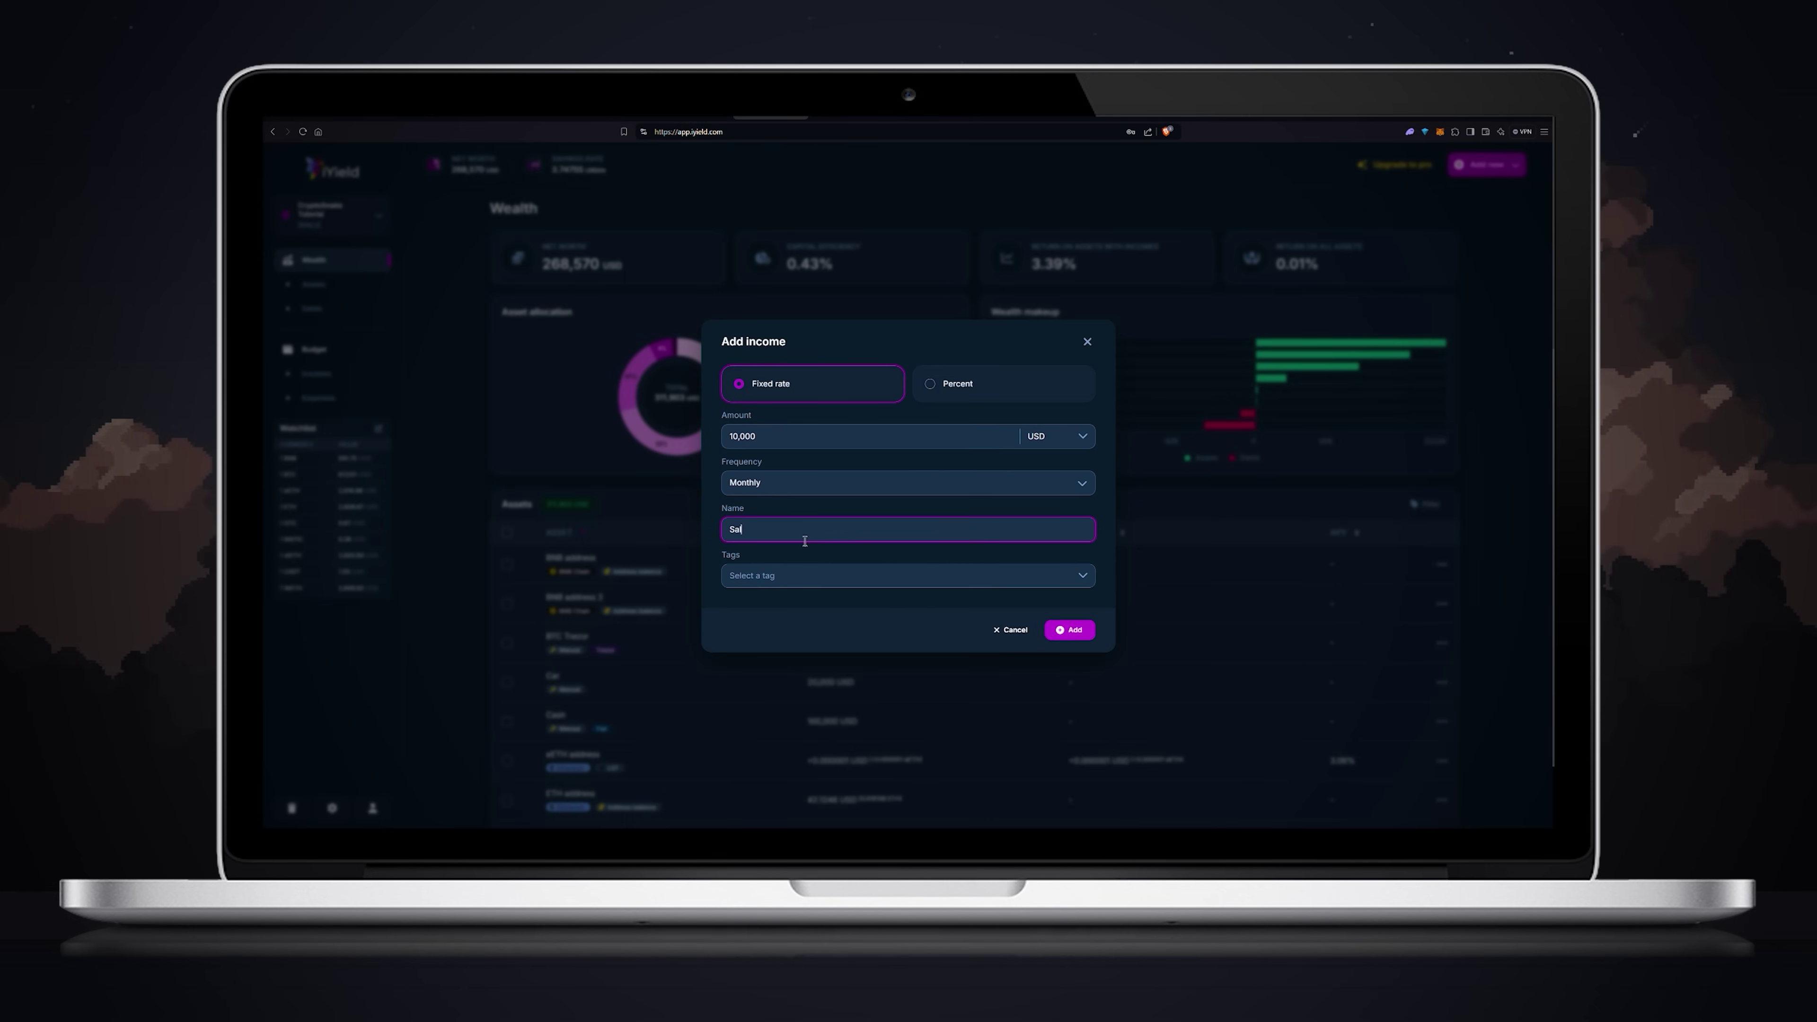
{"action": "left_click", "coordinate": [807, 576]}
{"action": "left_click", "coordinate": [751, 612]}
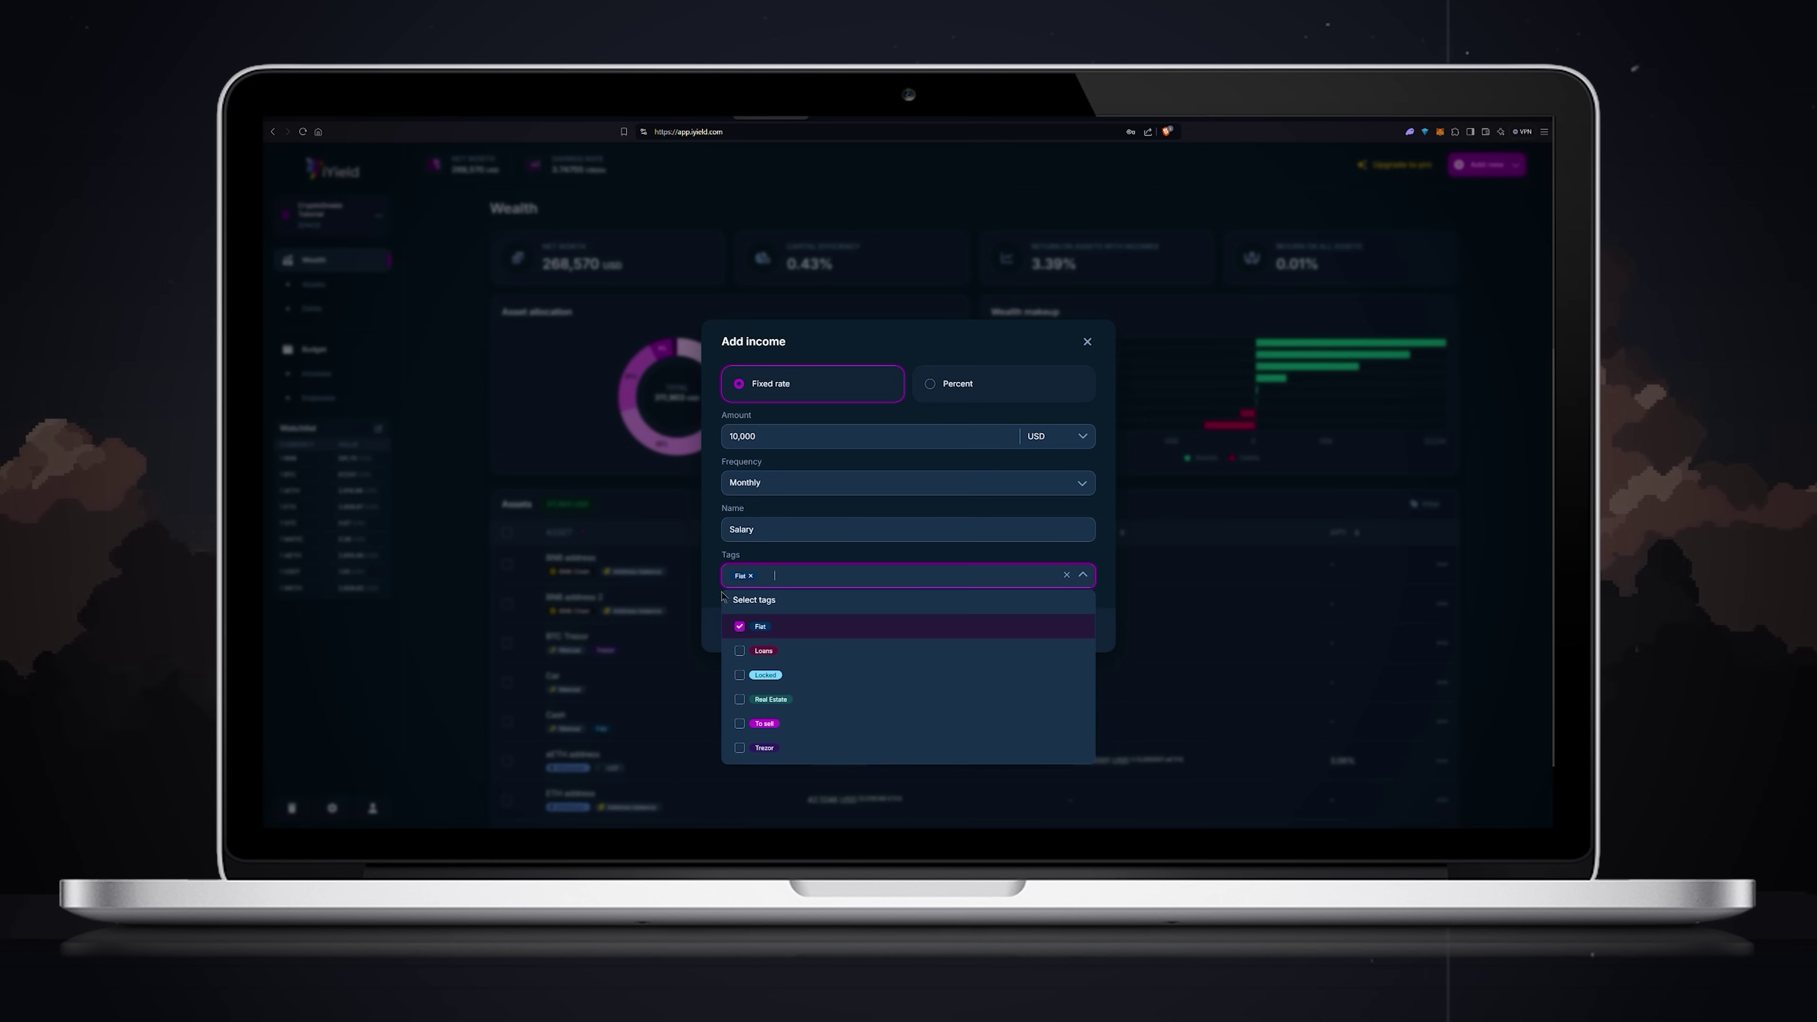
{"action": "left_click", "coordinate": [713, 553]}
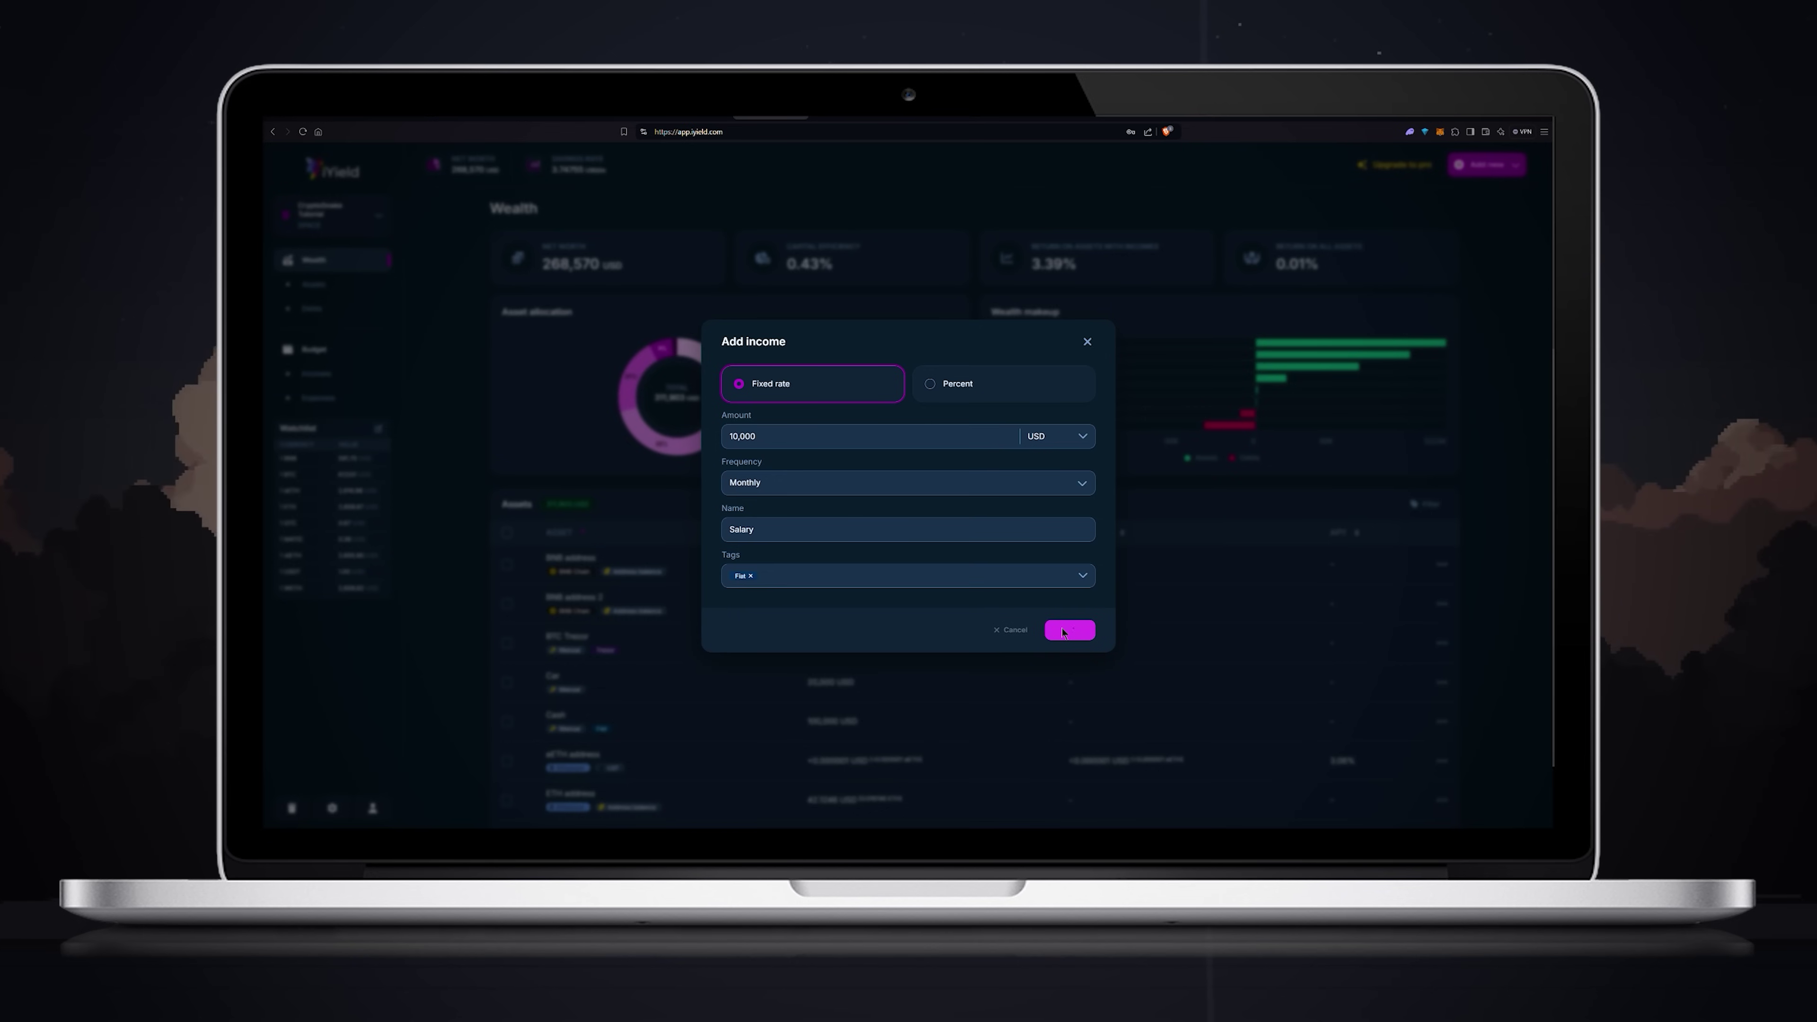
{"action": "left_click", "coordinate": [1069, 630]}
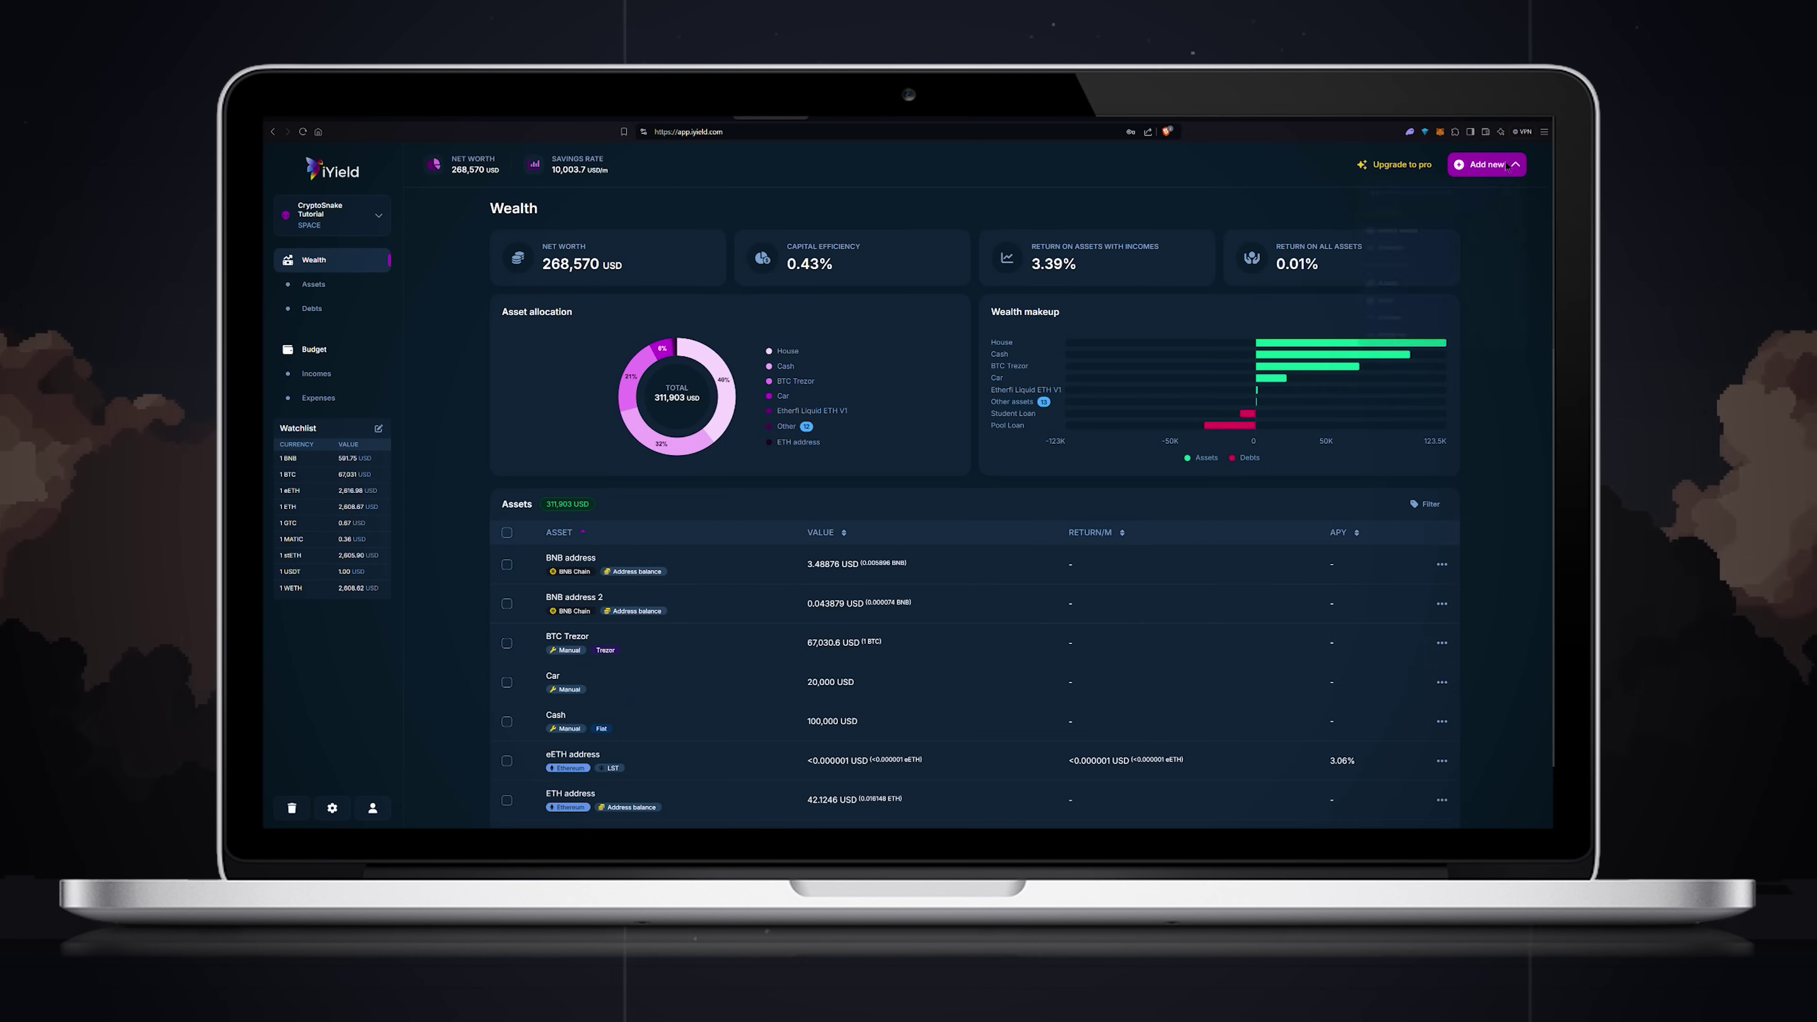
{"action": "left_click", "coordinate": [1490, 166]}
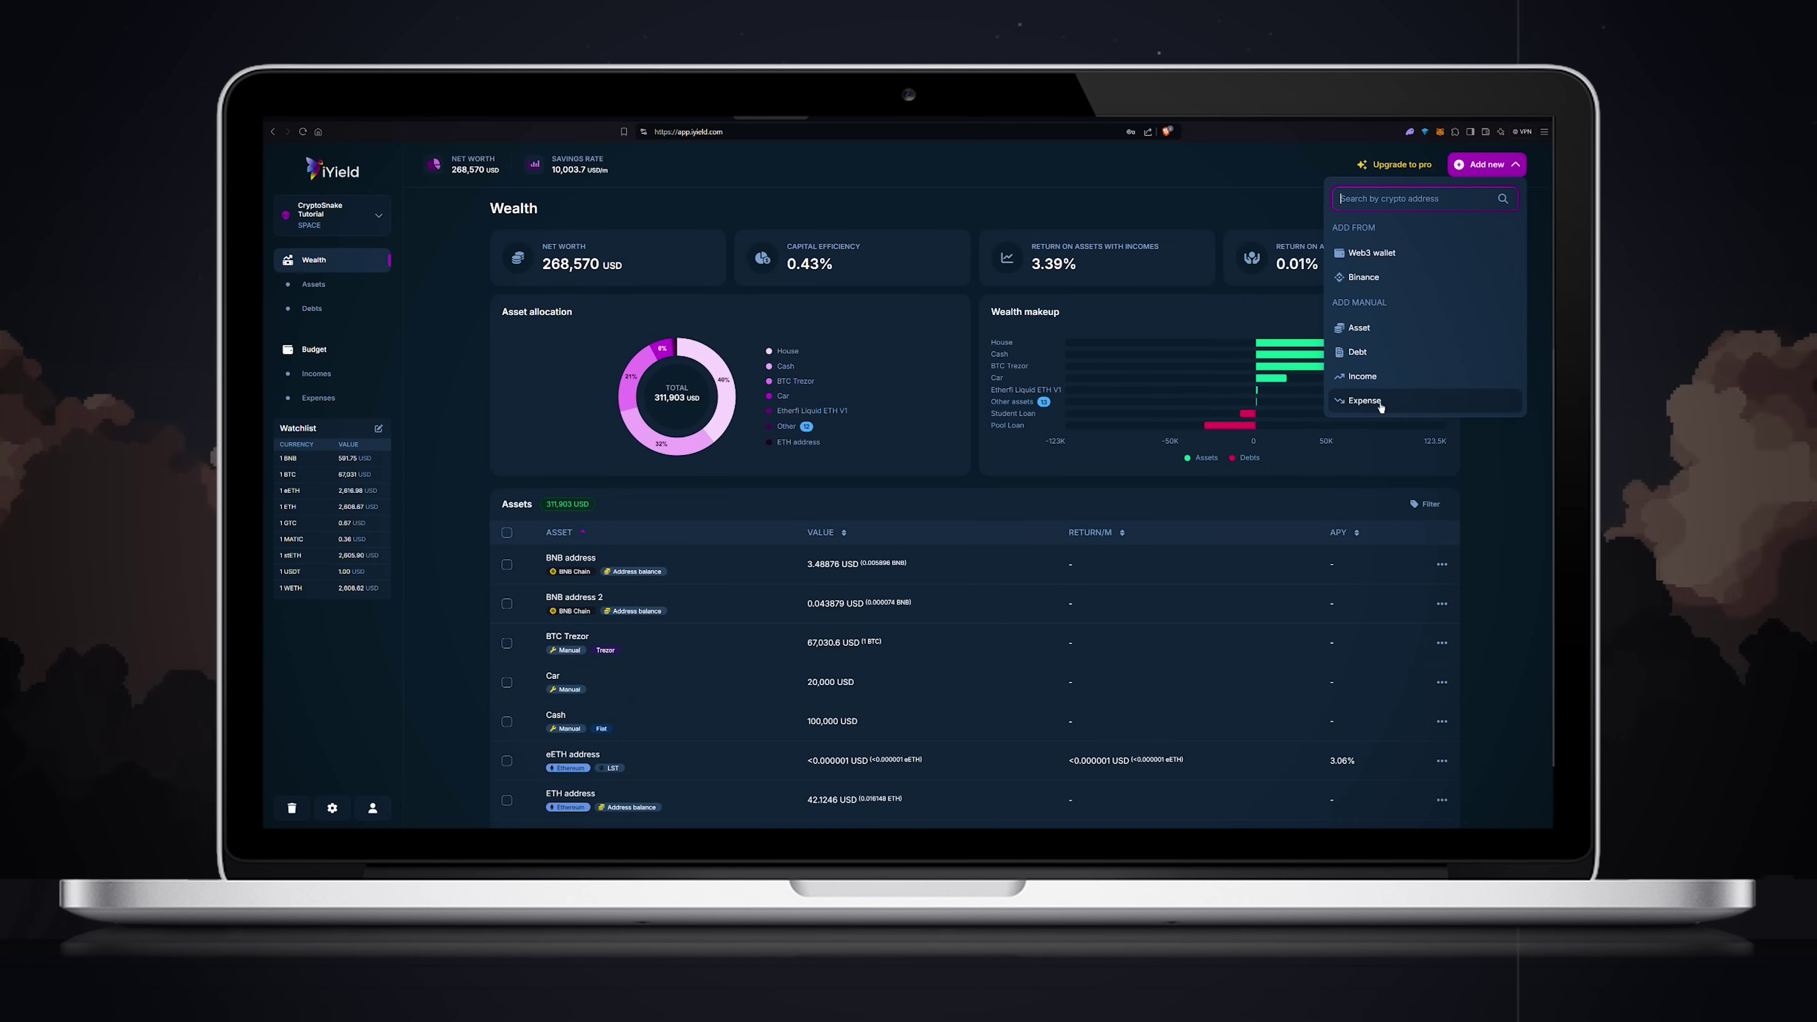
Step: Start a new Expense entry from the Add new menu
{"action": "left_click", "coordinate": [1365, 401]}
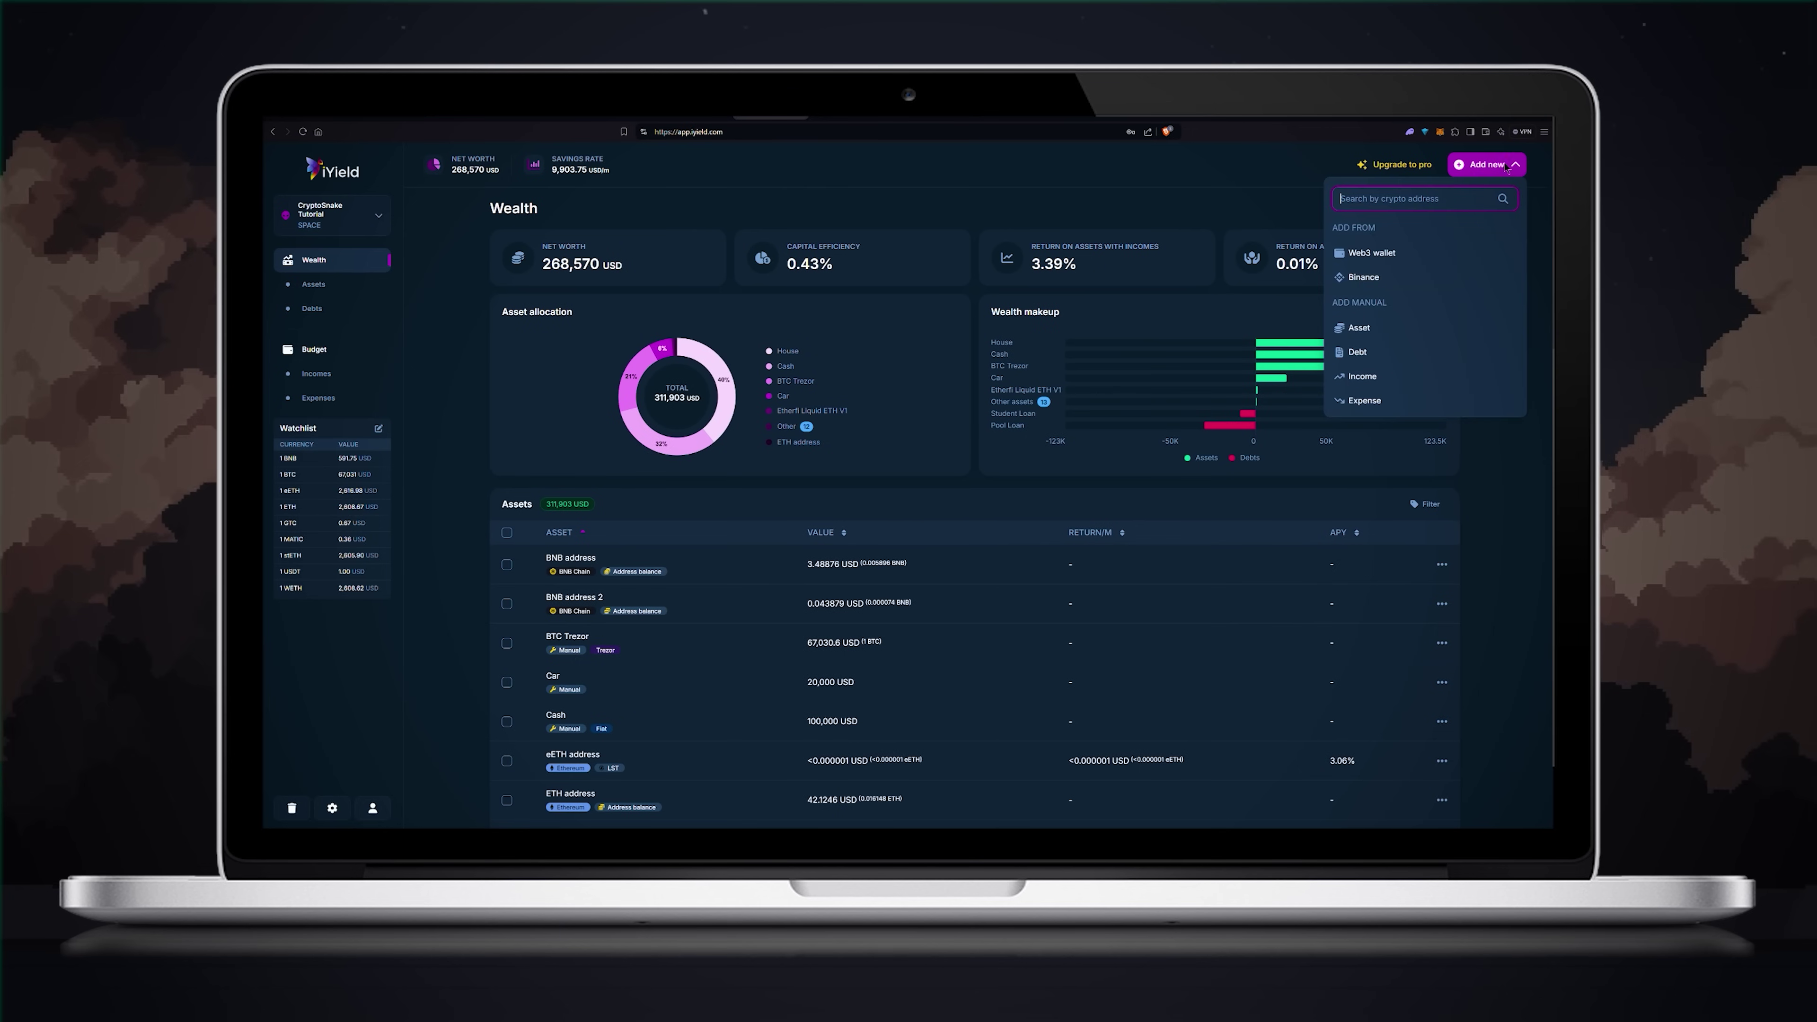
Step: Look up the pasted BTC whale address and add it as an asset
{"action": "type", "text": "34xp4vRoCGJym3xR7yCVPFHoCNxv4Twseo"}
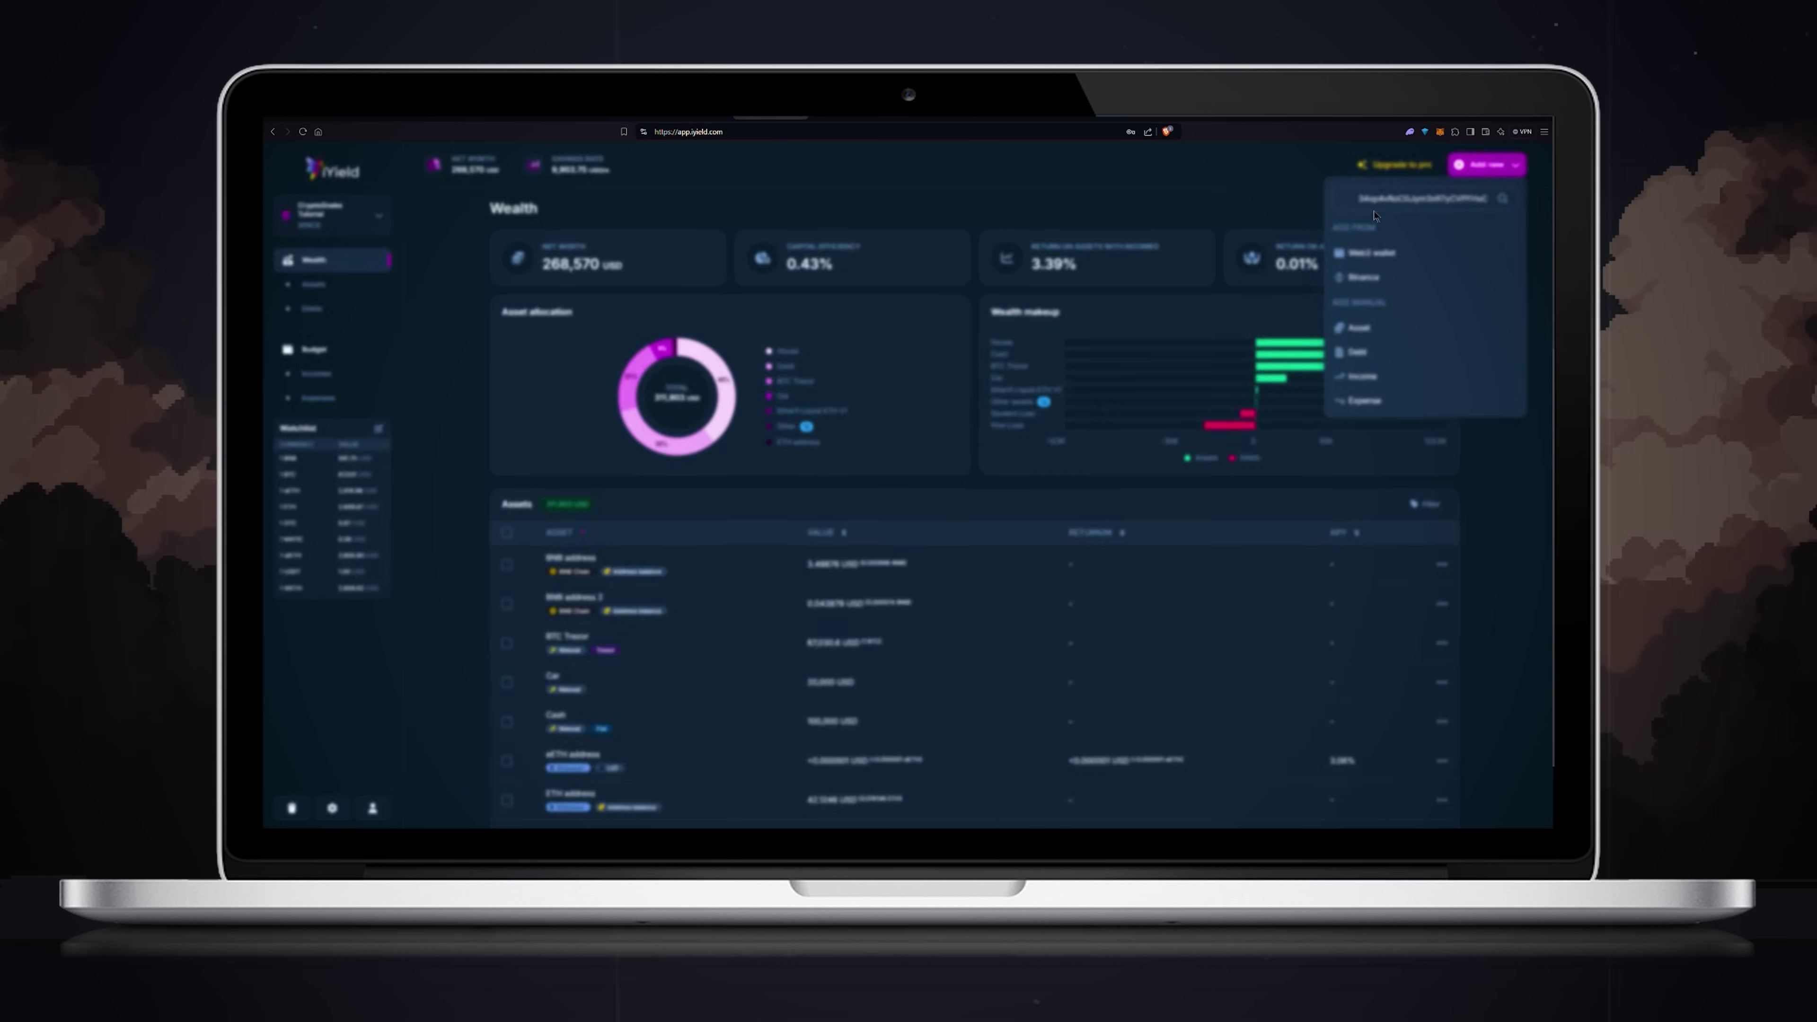
{"action": "key", "text": "Return"}
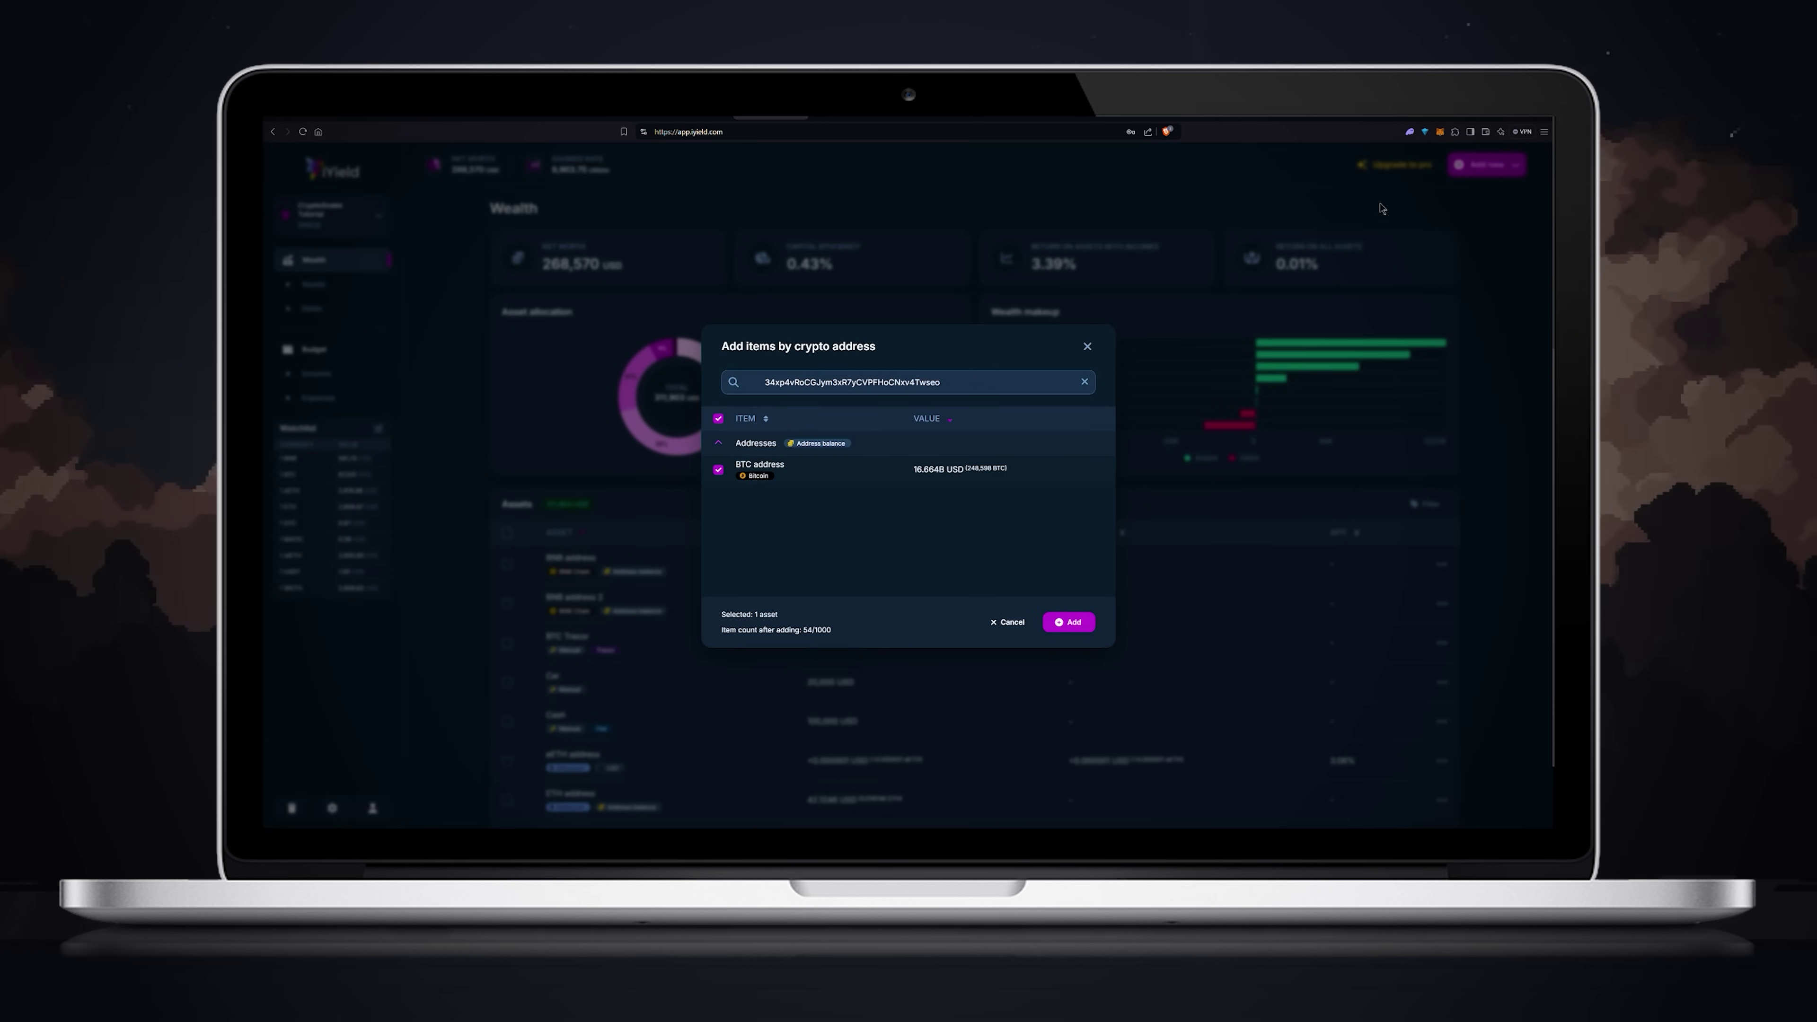
{"action": "left_click", "coordinate": [1088, 381]}
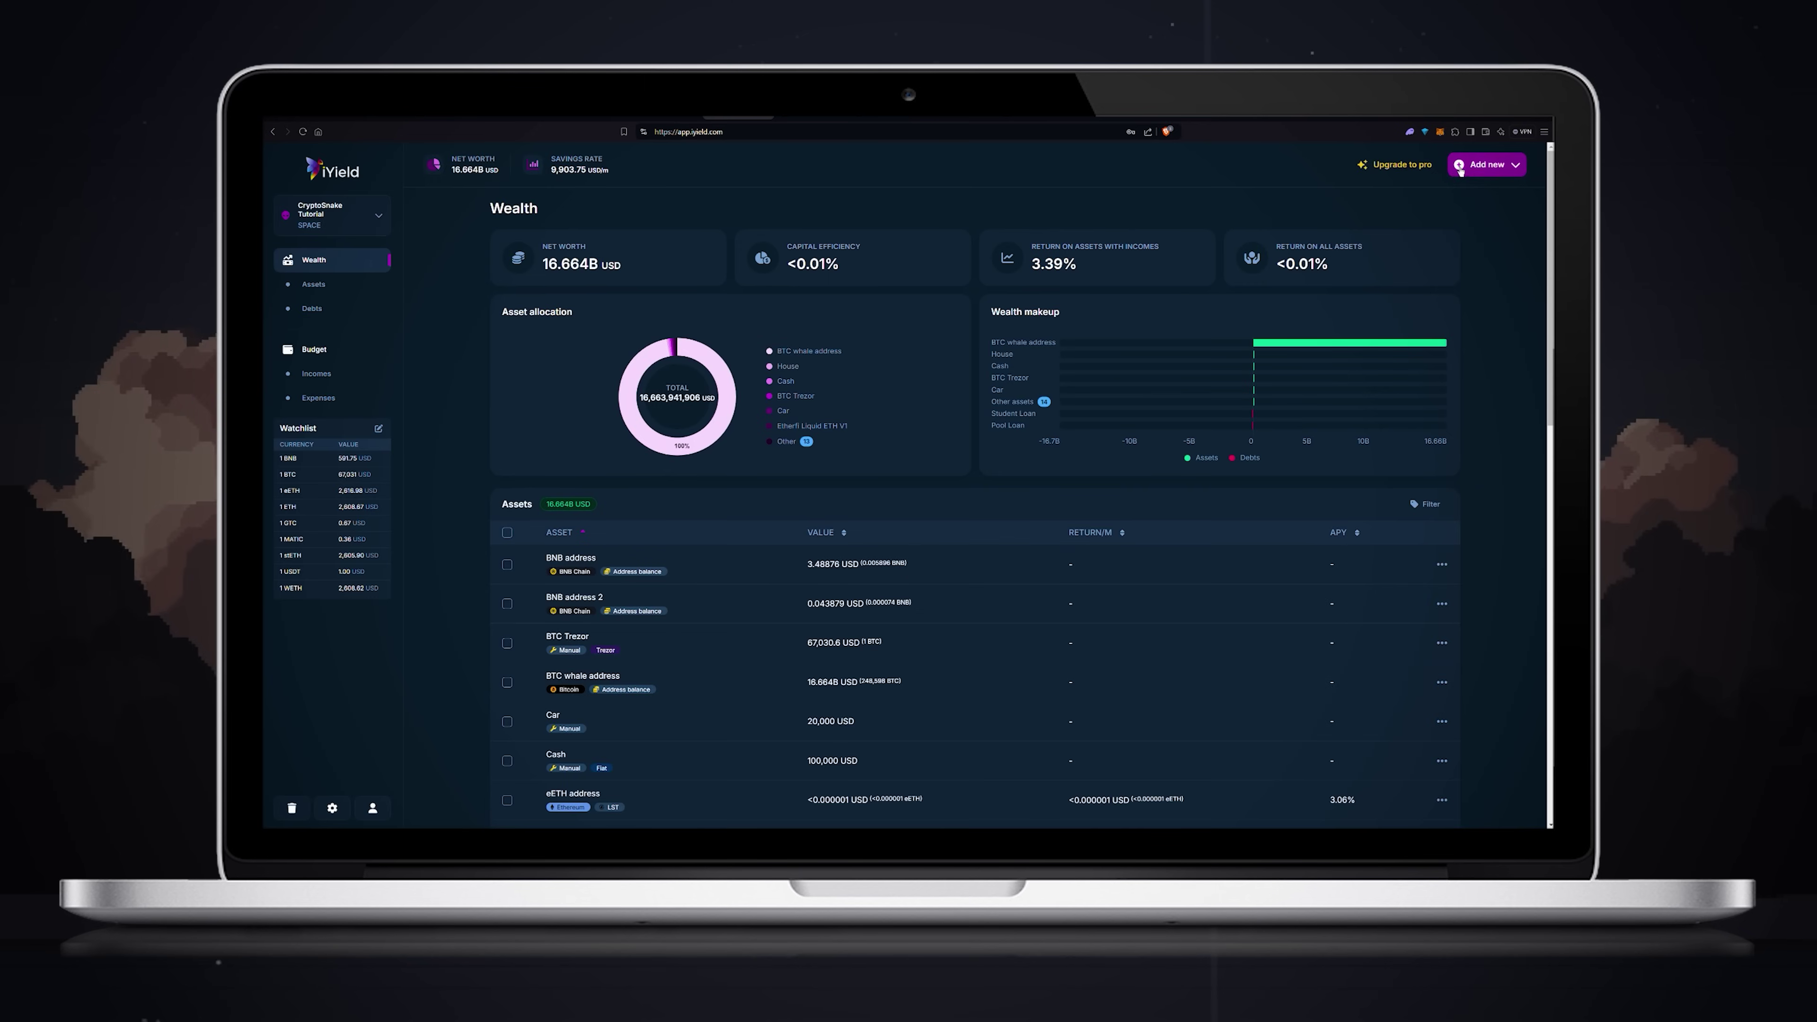
Step: Look up the pasted wallet address and import all 210 found assets
{"action": "left_click", "coordinate": [1487, 164]}
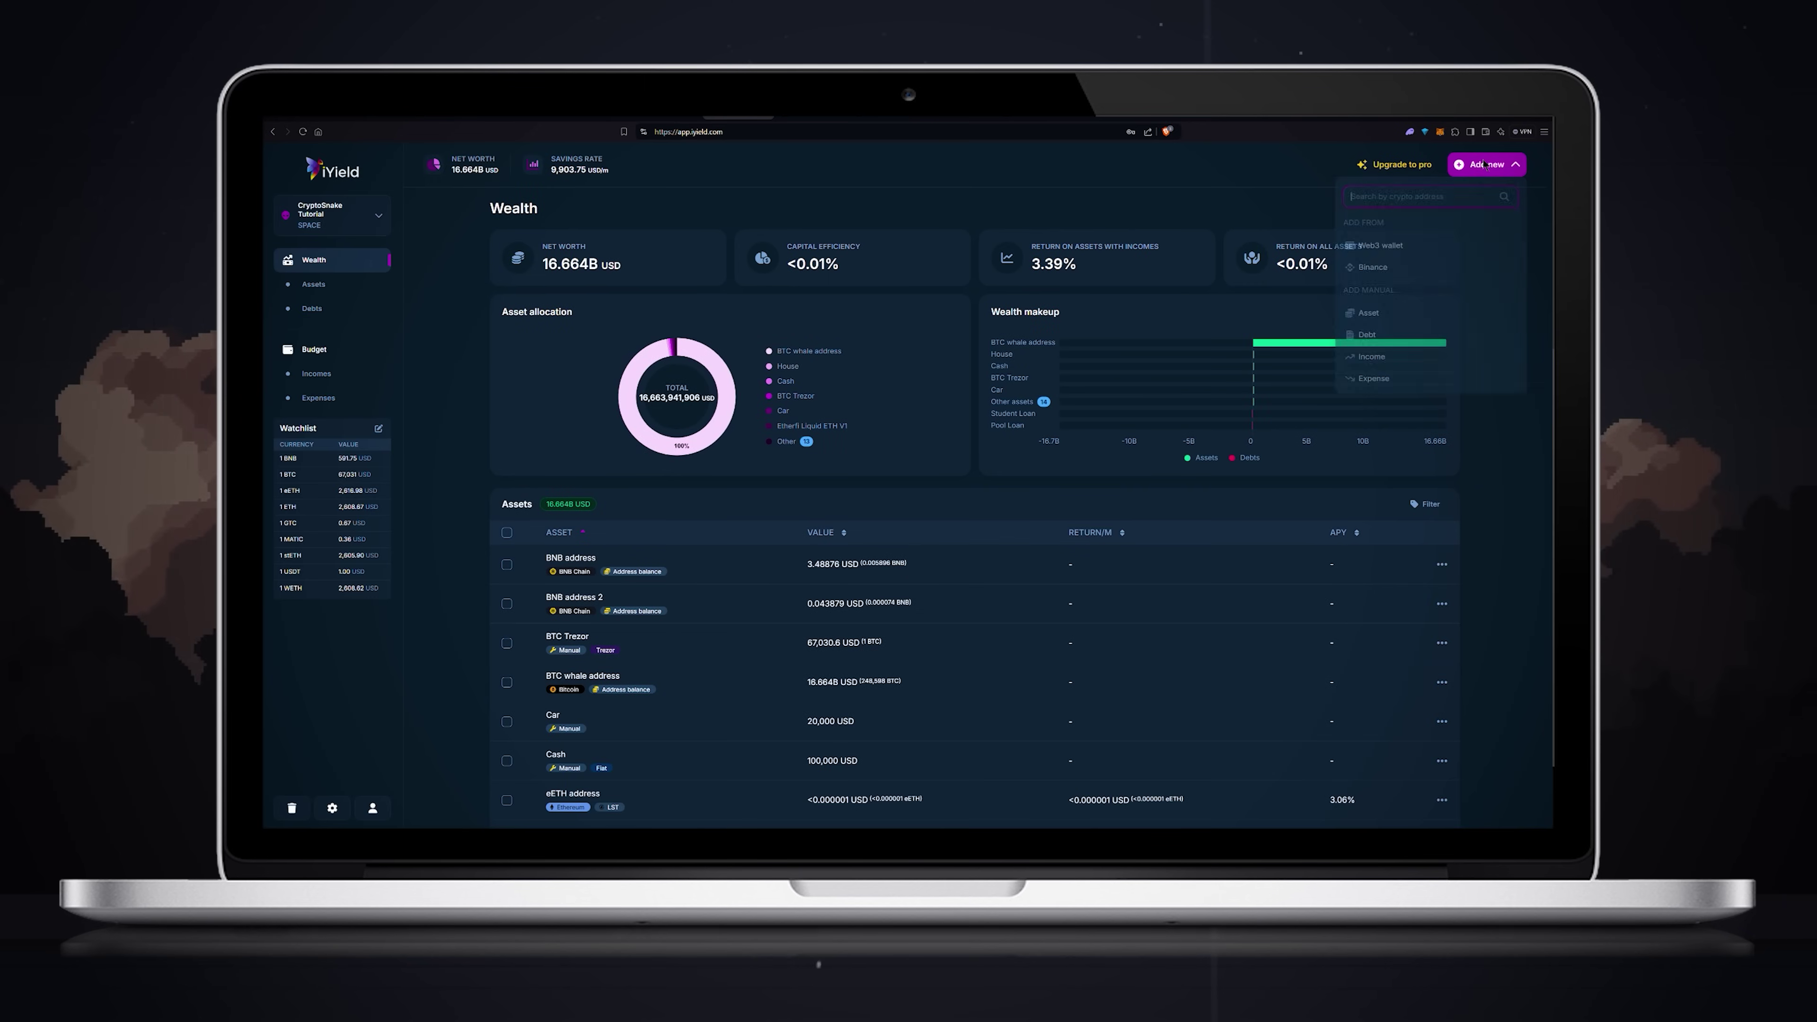
{"action": "key", "text": "Return"}
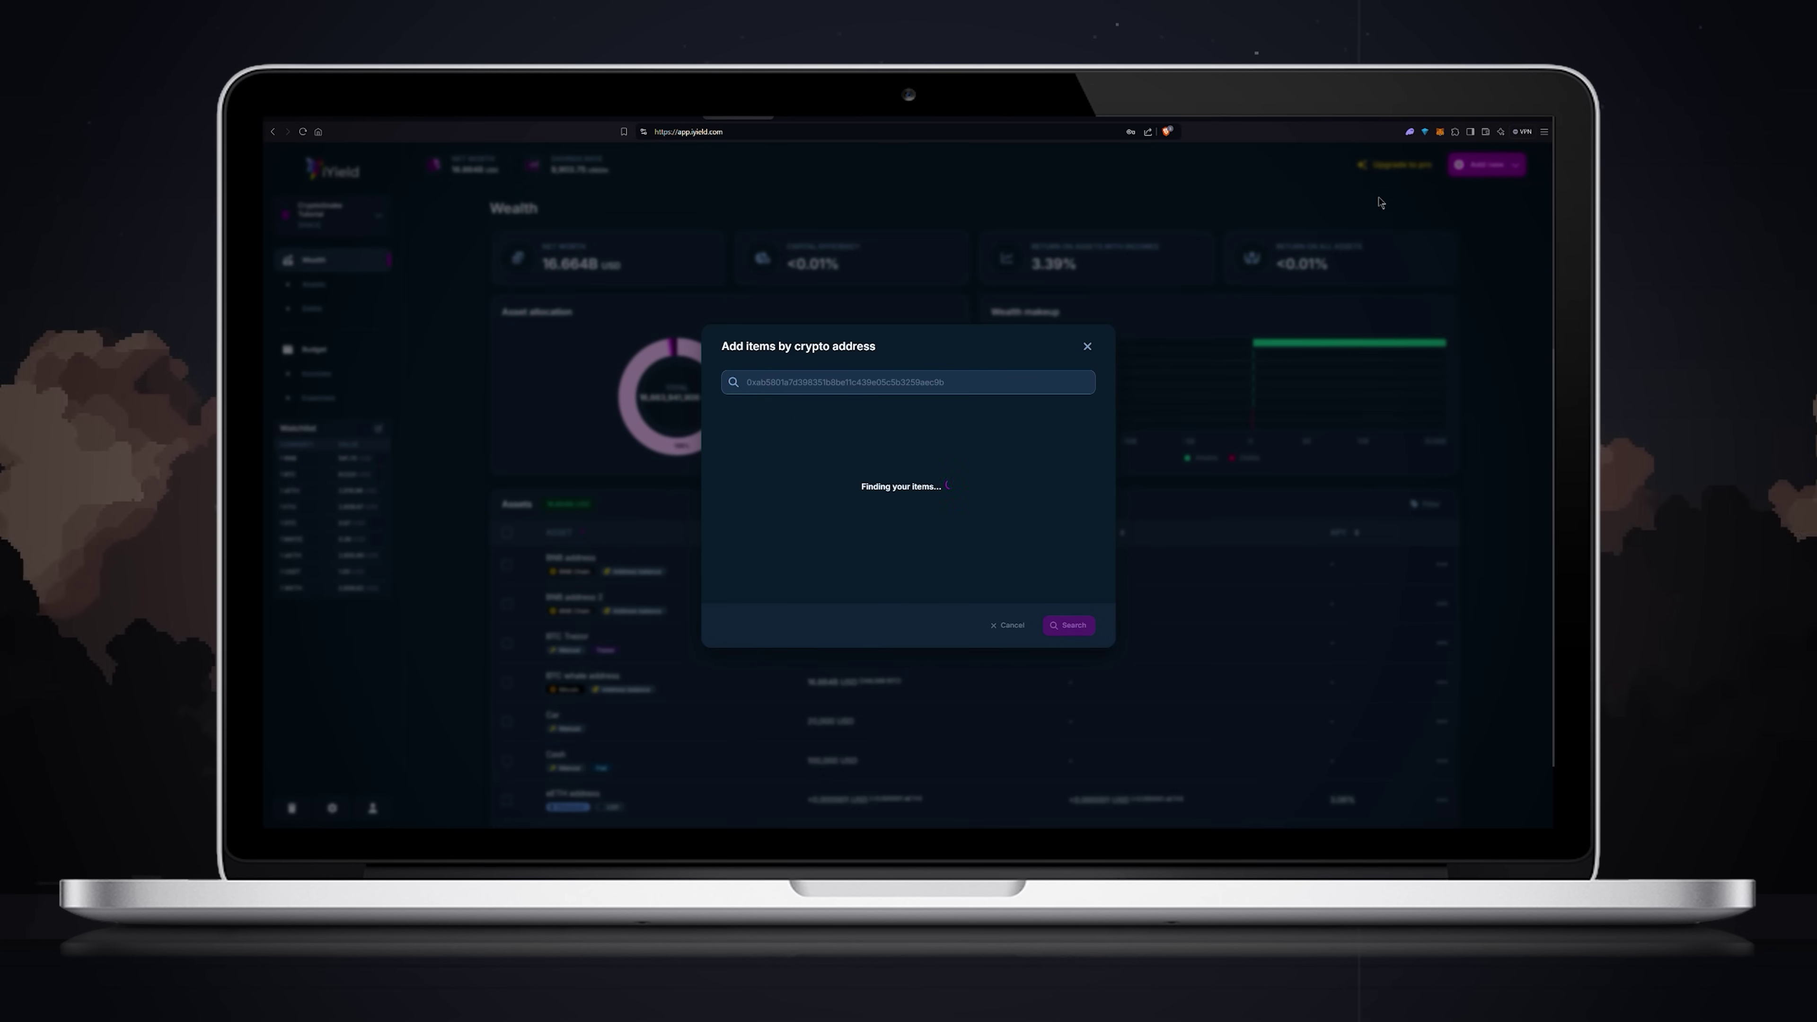
{"action": "scroll", "coordinate": [1046, 491], "scroll_direction": "down", "scroll_amount": 20}
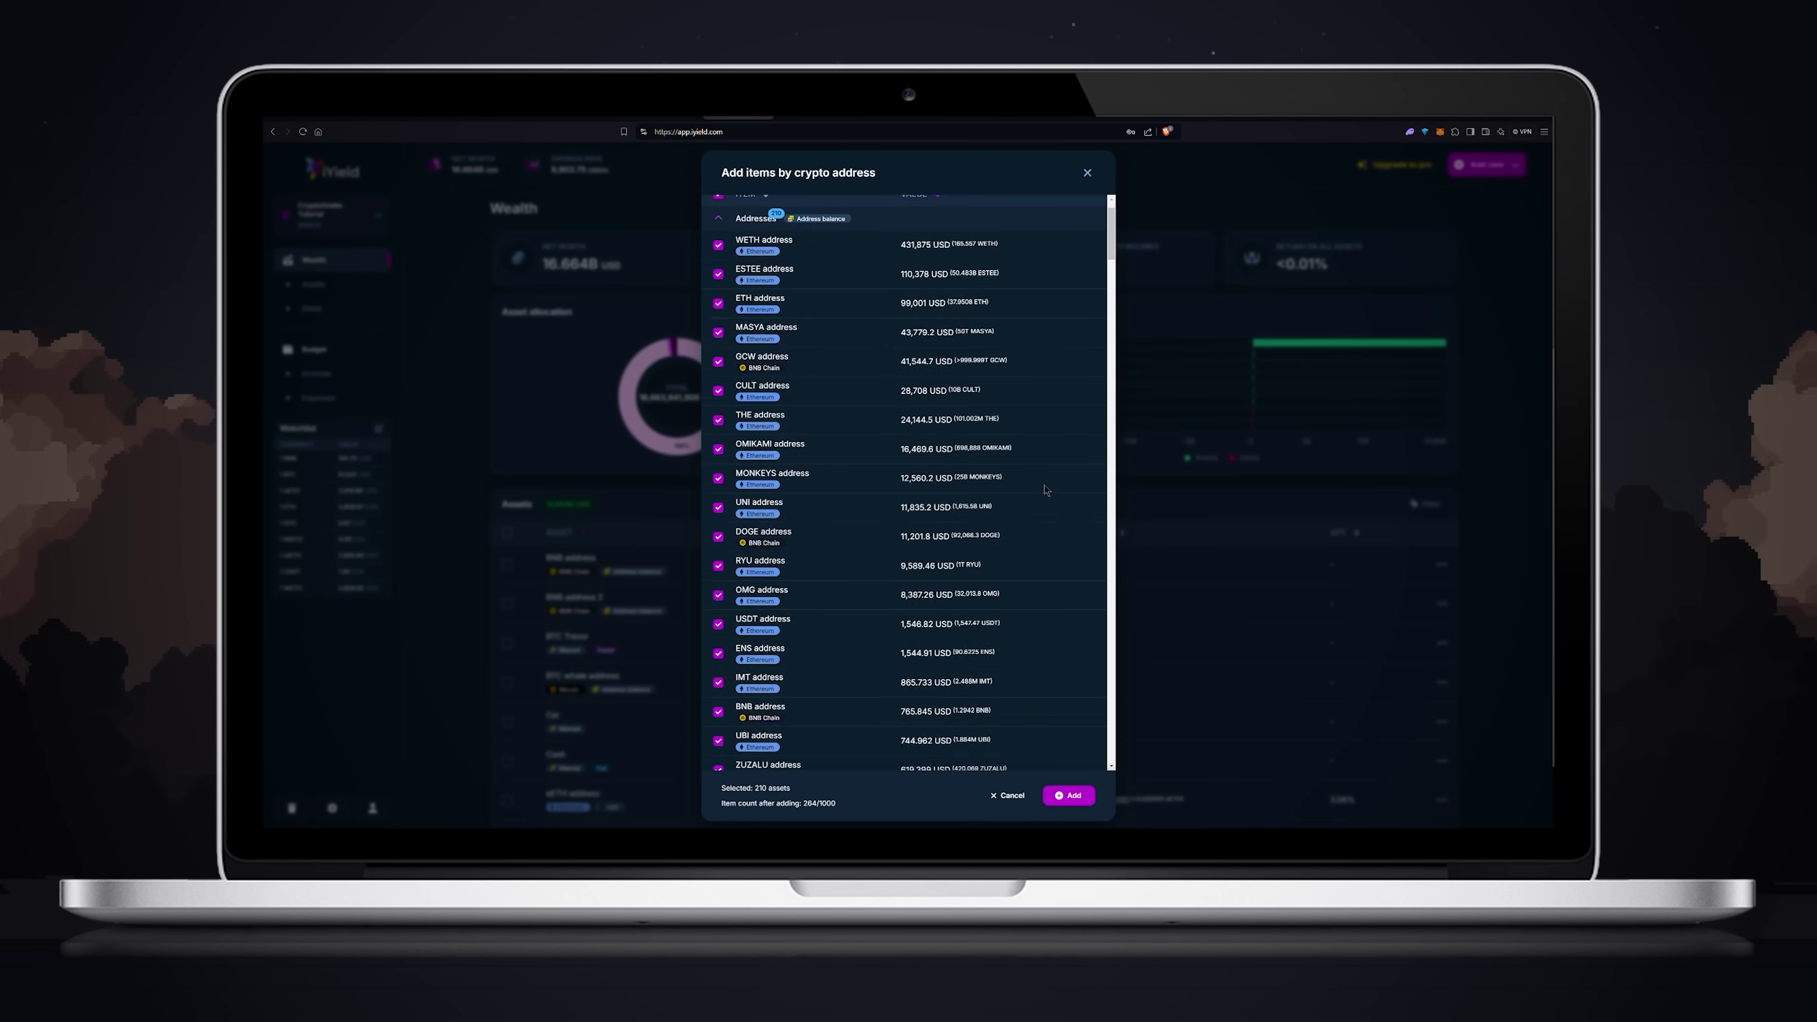
{"action": "scroll", "coordinate": [1046, 490], "scroll_direction": "down", "scroll_amount": 20}
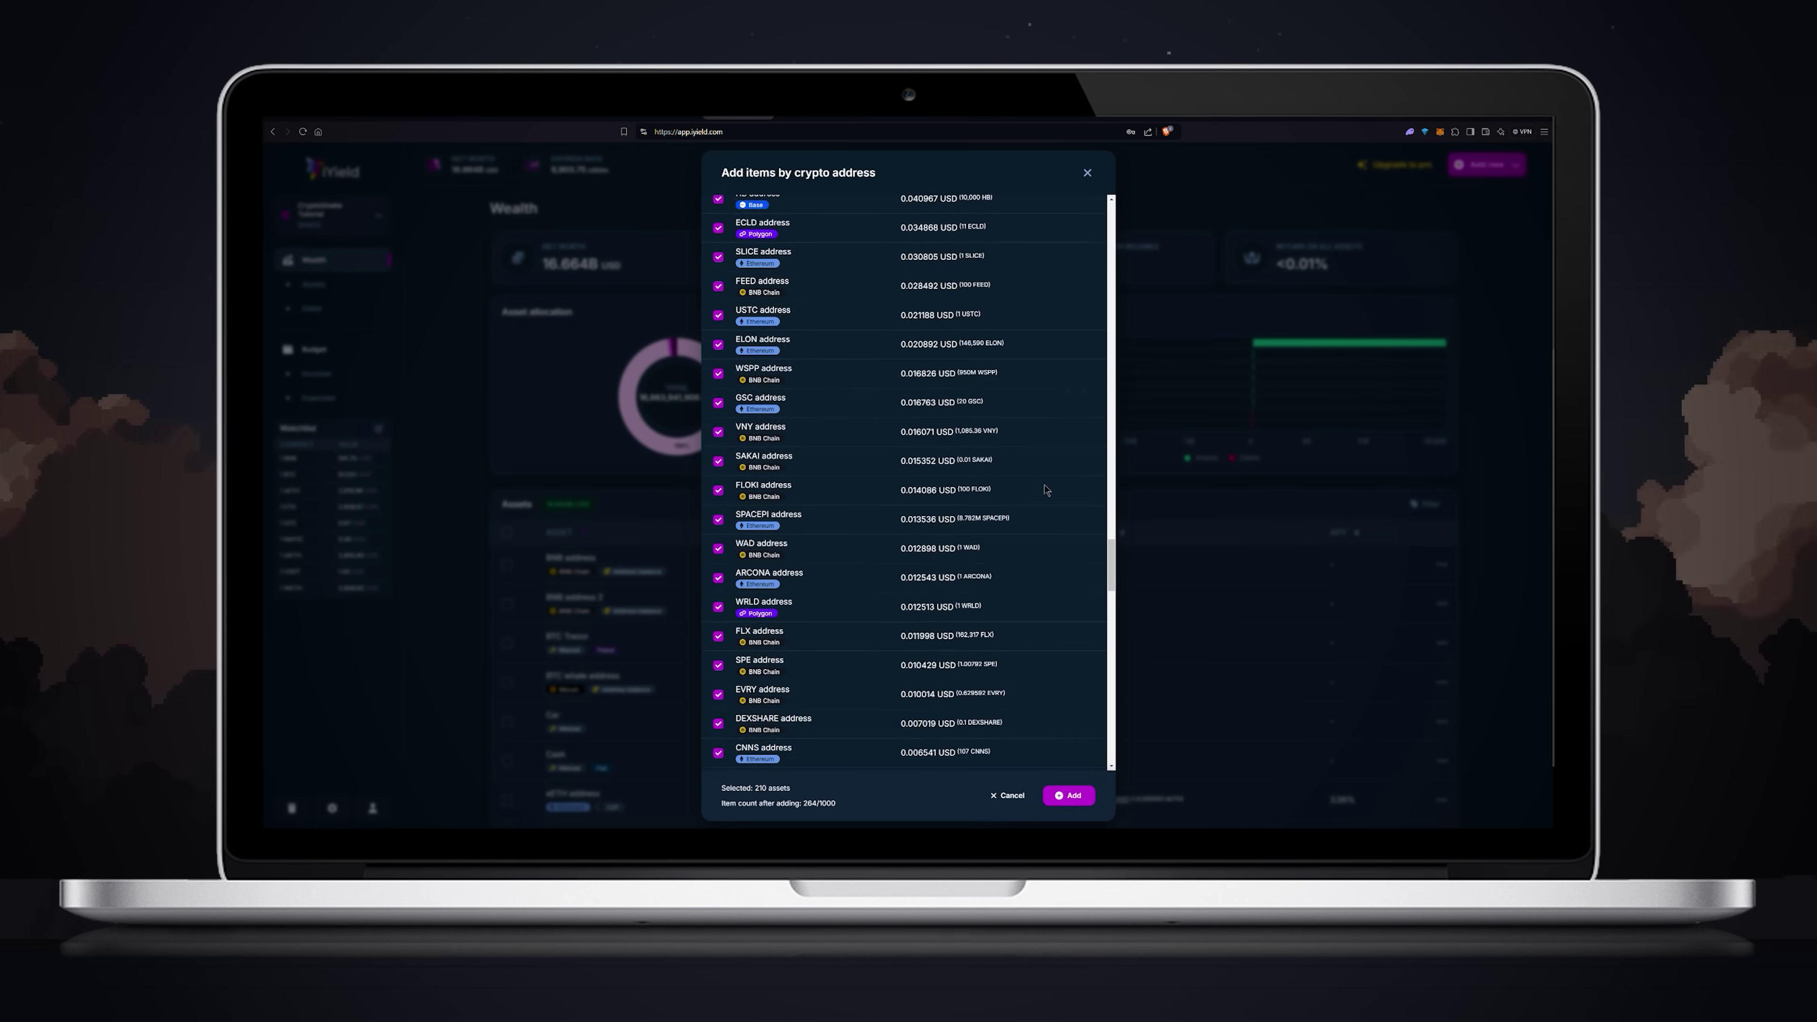
{"action": "left_click", "coordinate": [1069, 796]}
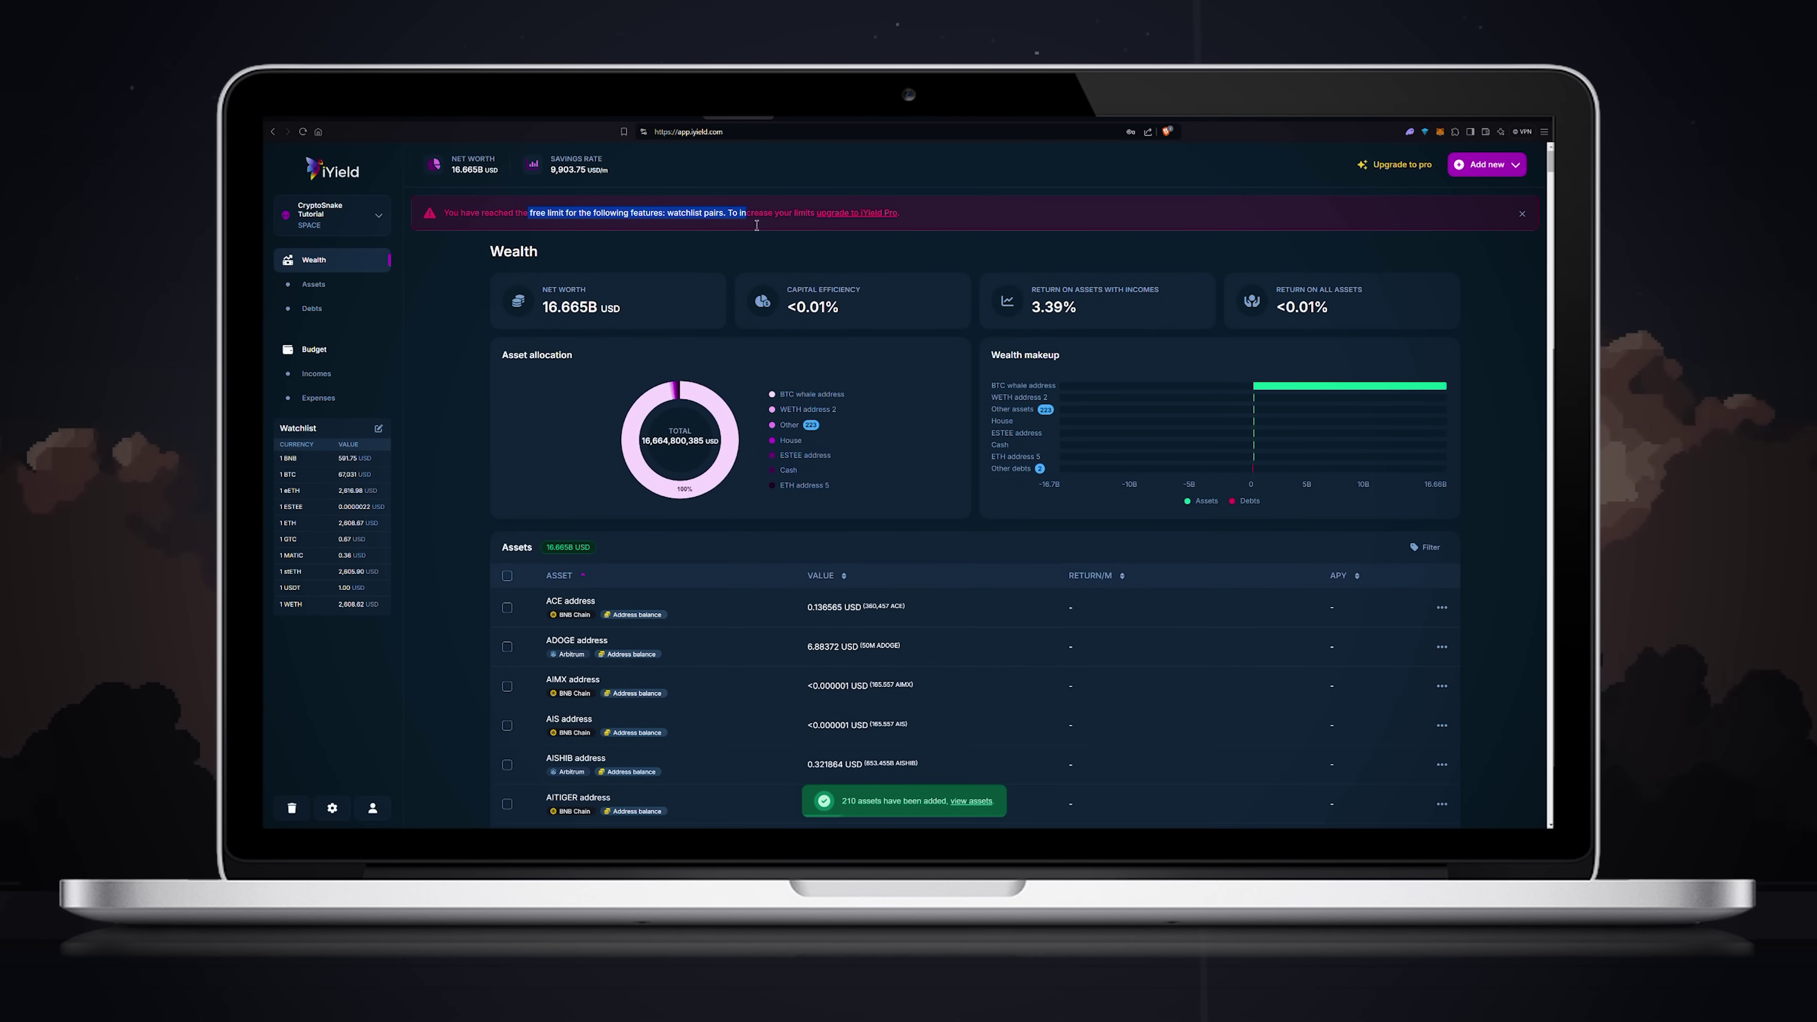
Step: Clear the selection on the limit warning and view the iYield Pro upgrade offer
{"action": "left_click", "coordinate": [993, 218]}
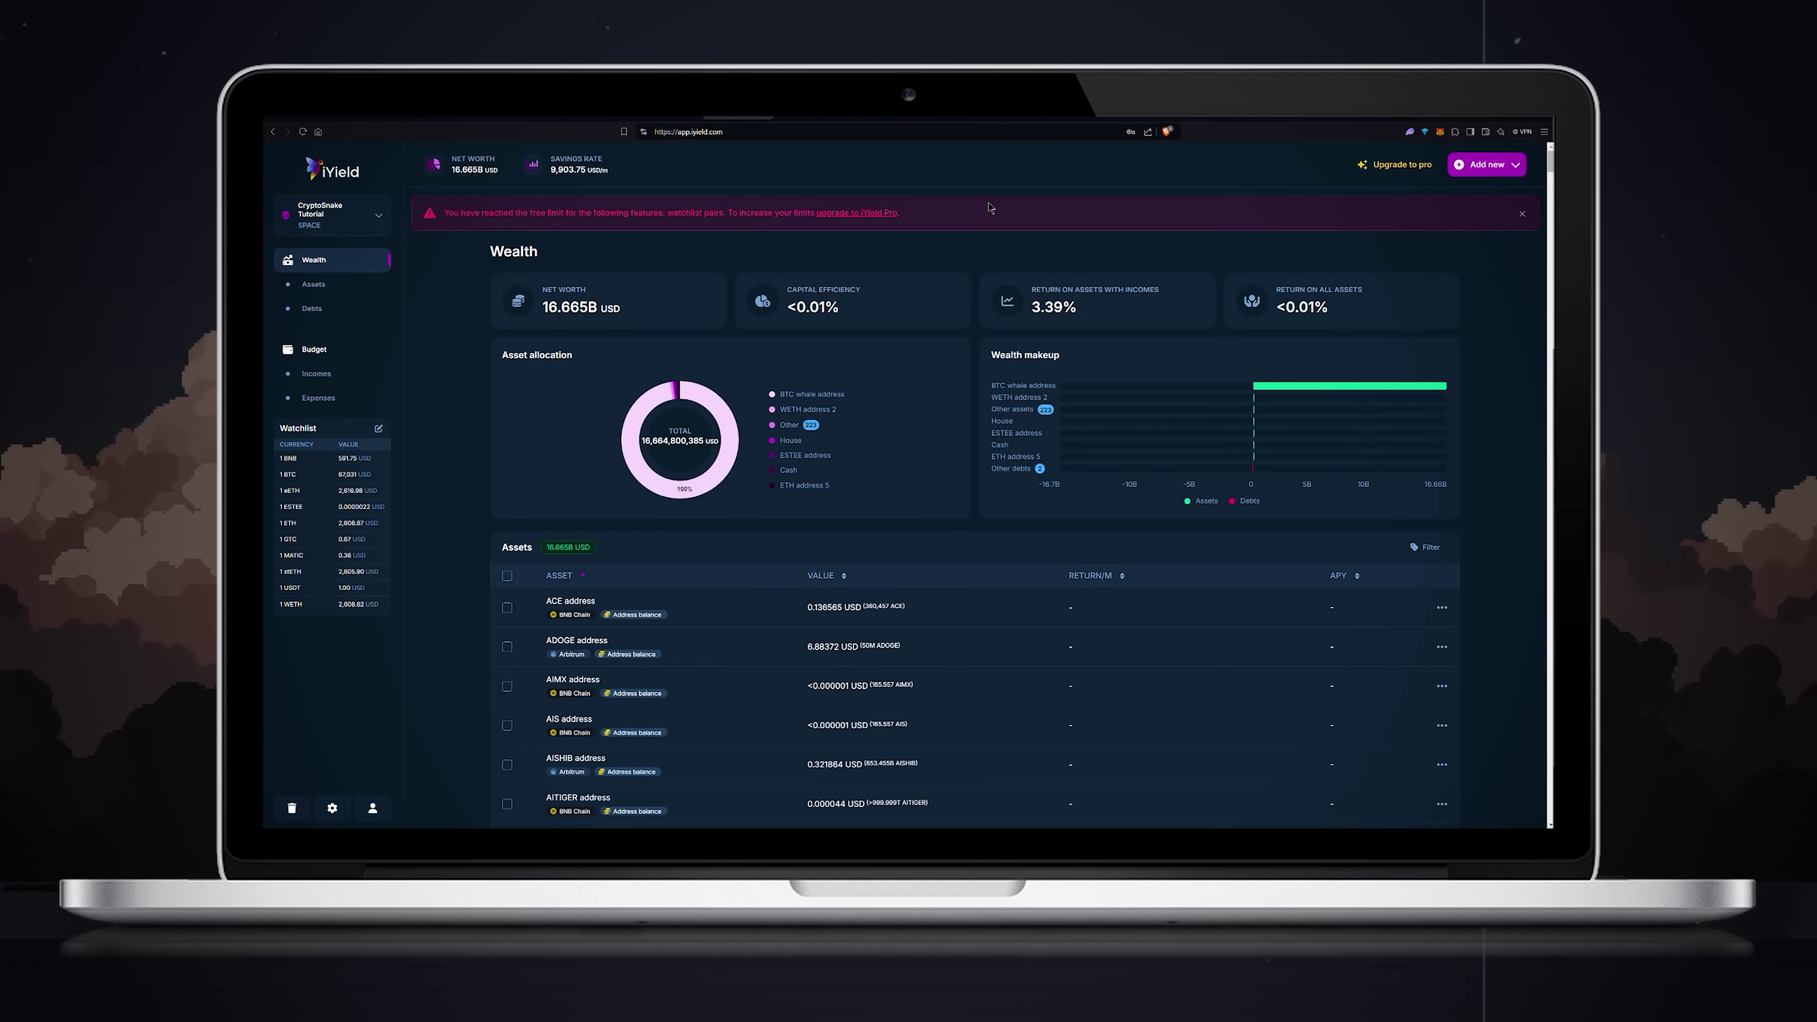
{"action": "left_click", "coordinate": [889, 214]}
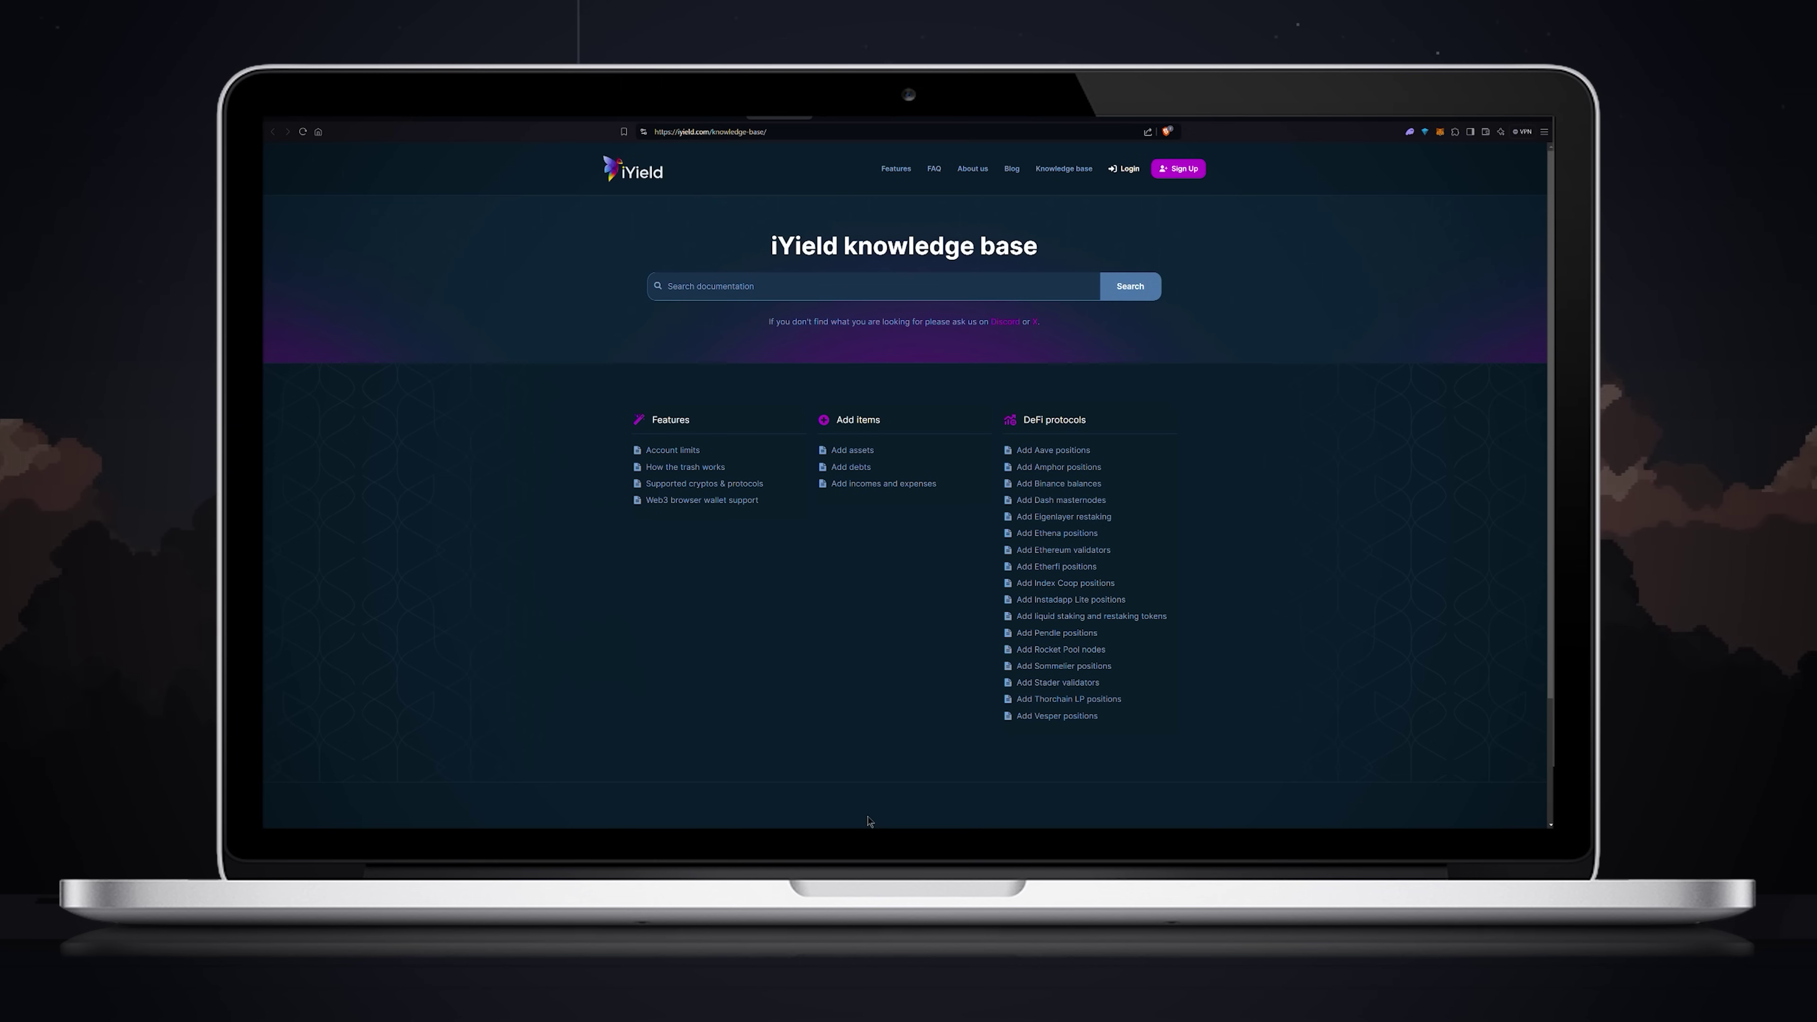
Step: Visit the footer's Contact us link, then jump to the site's FAQ section
{"action": "scroll", "coordinate": [871, 813], "scroll_direction": "down", "scroll_amount": 1}
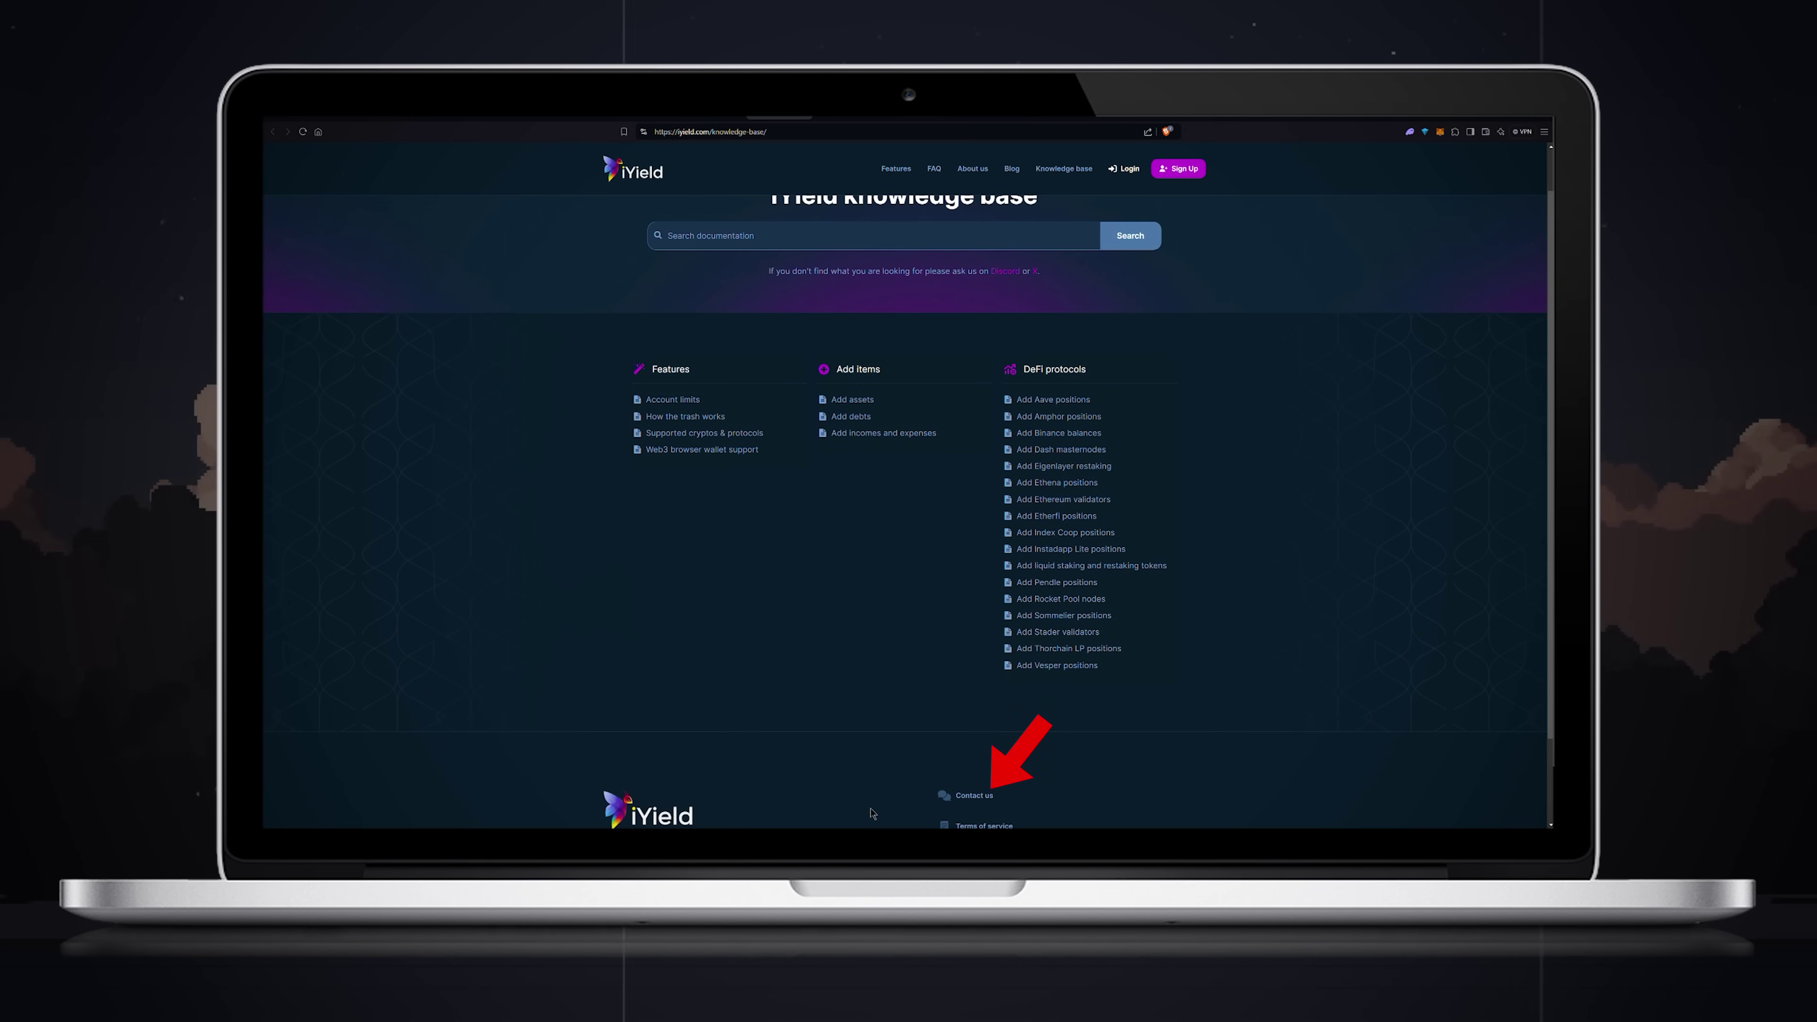
{"action": "left_click", "coordinate": [971, 794]}
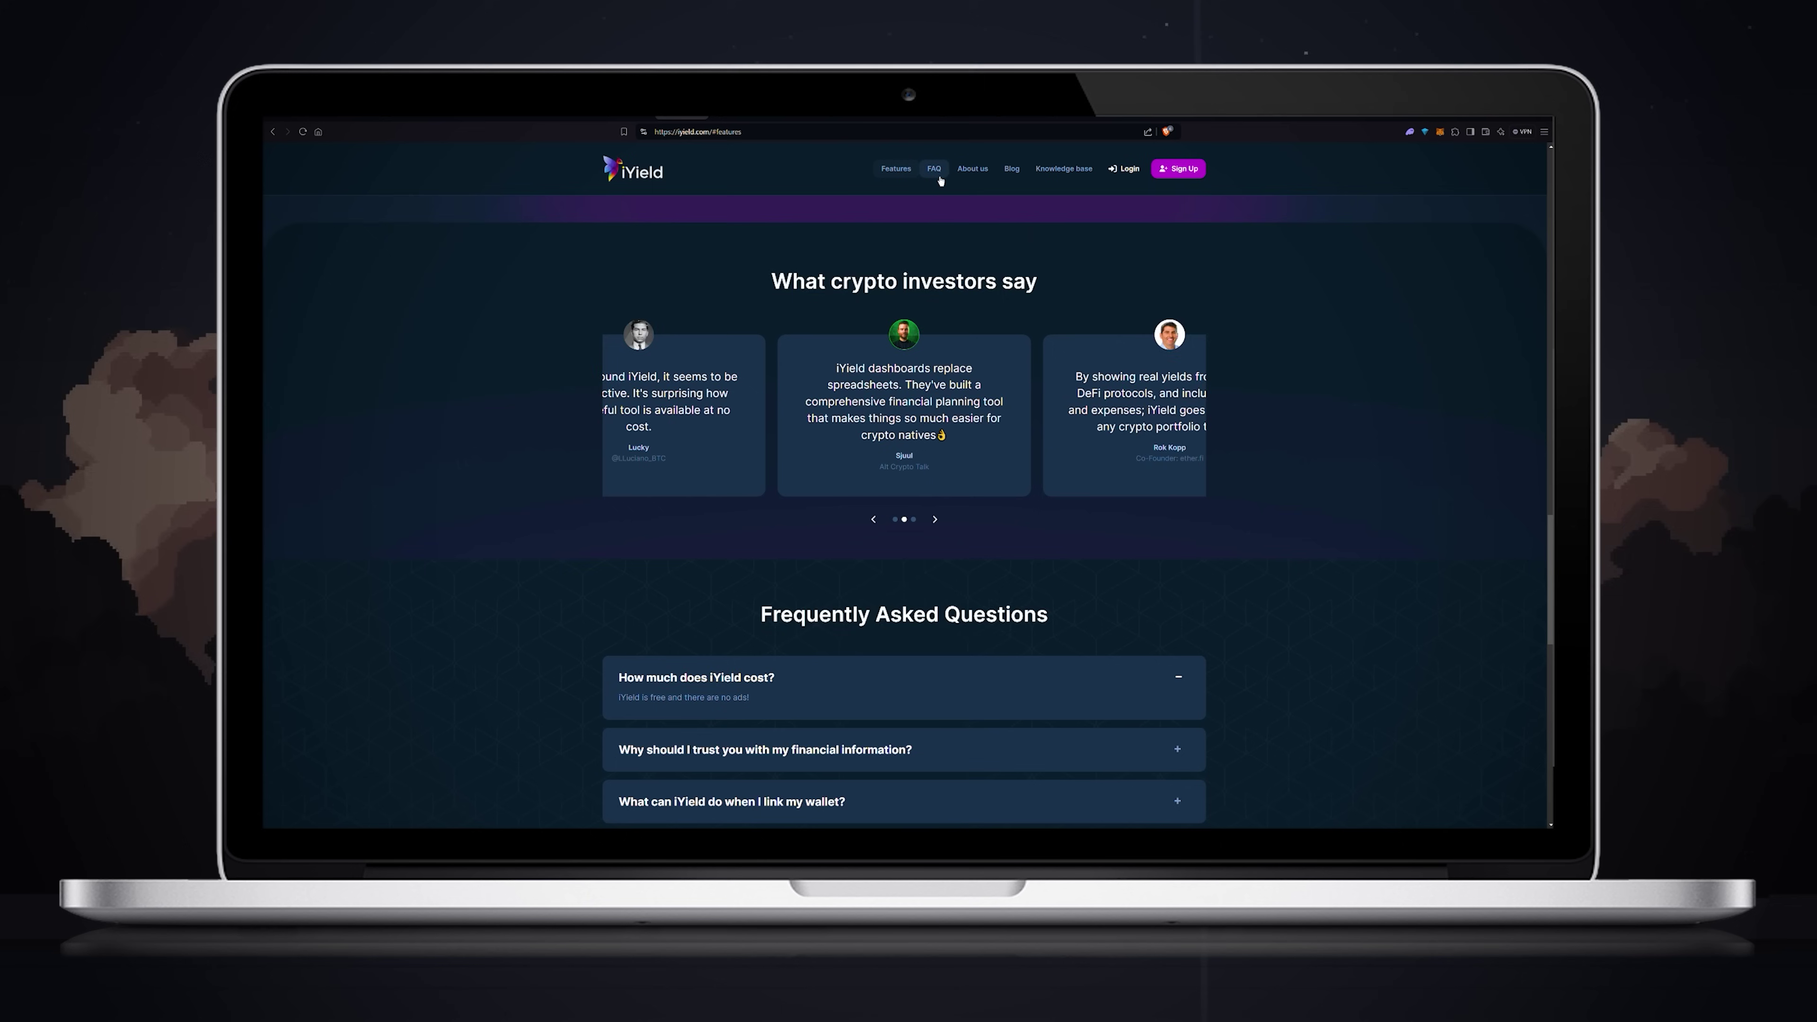
{"action": "left_click", "coordinate": [940, 172]}
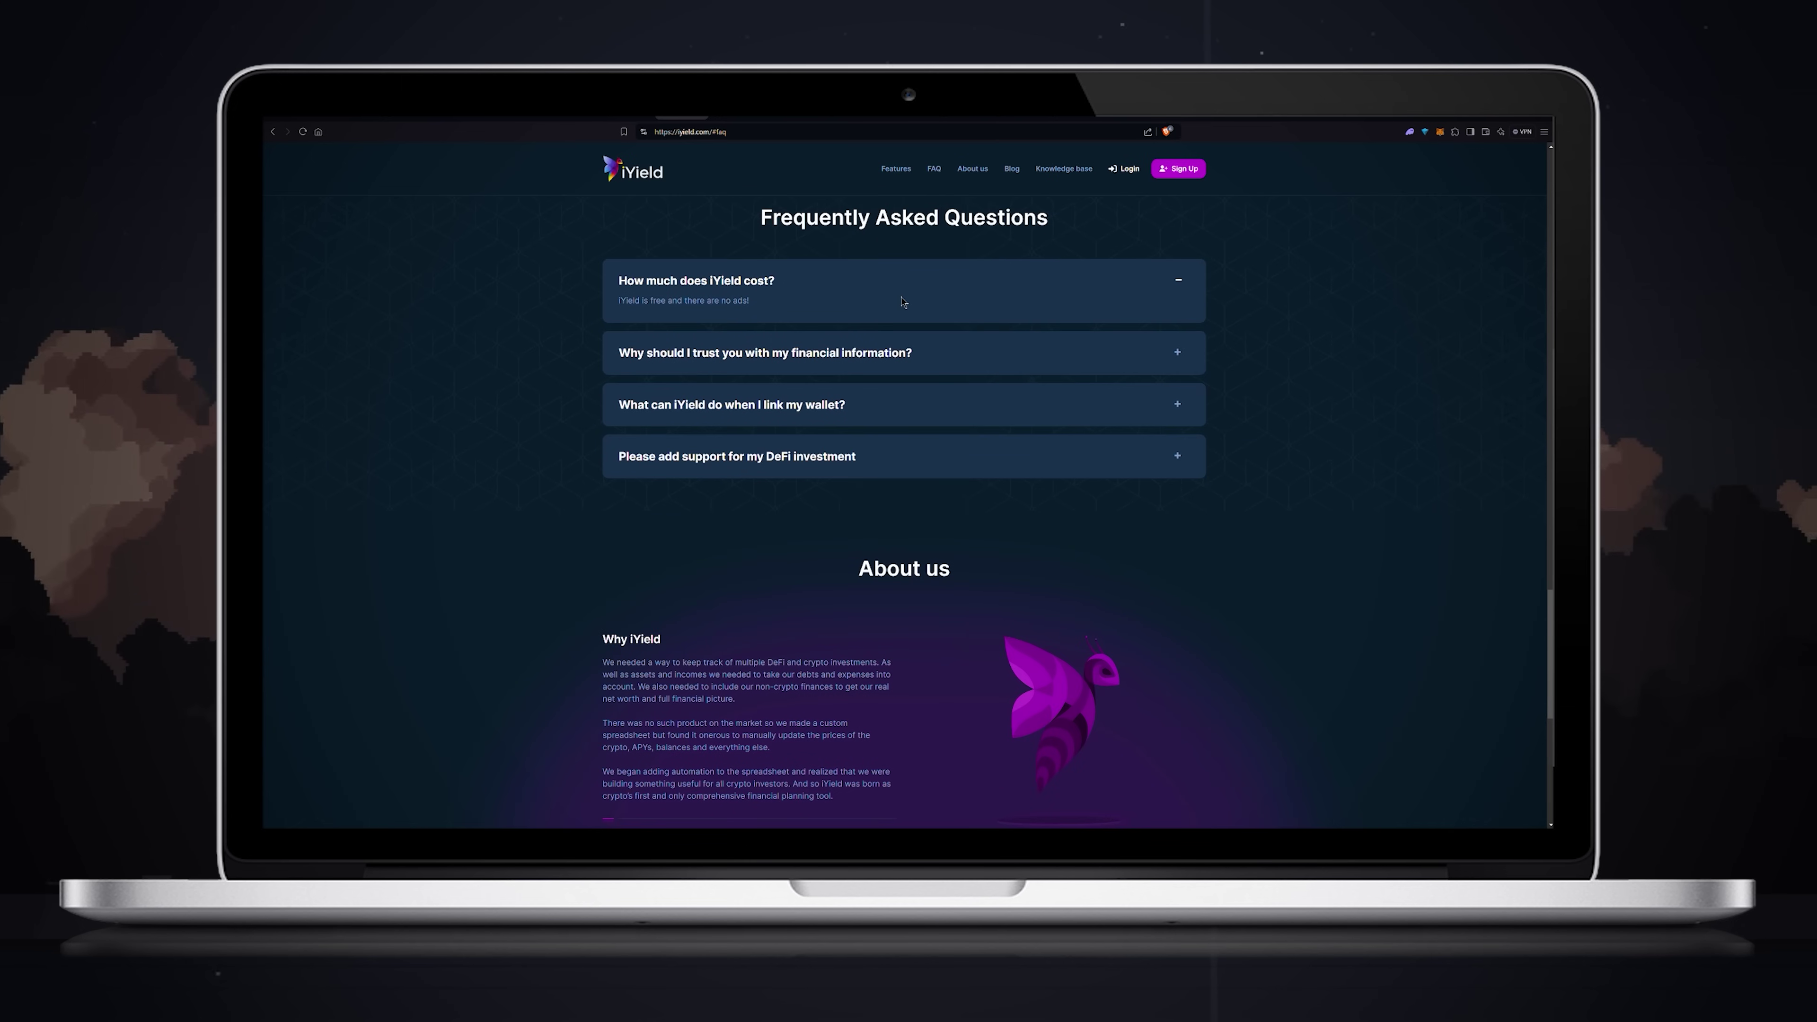